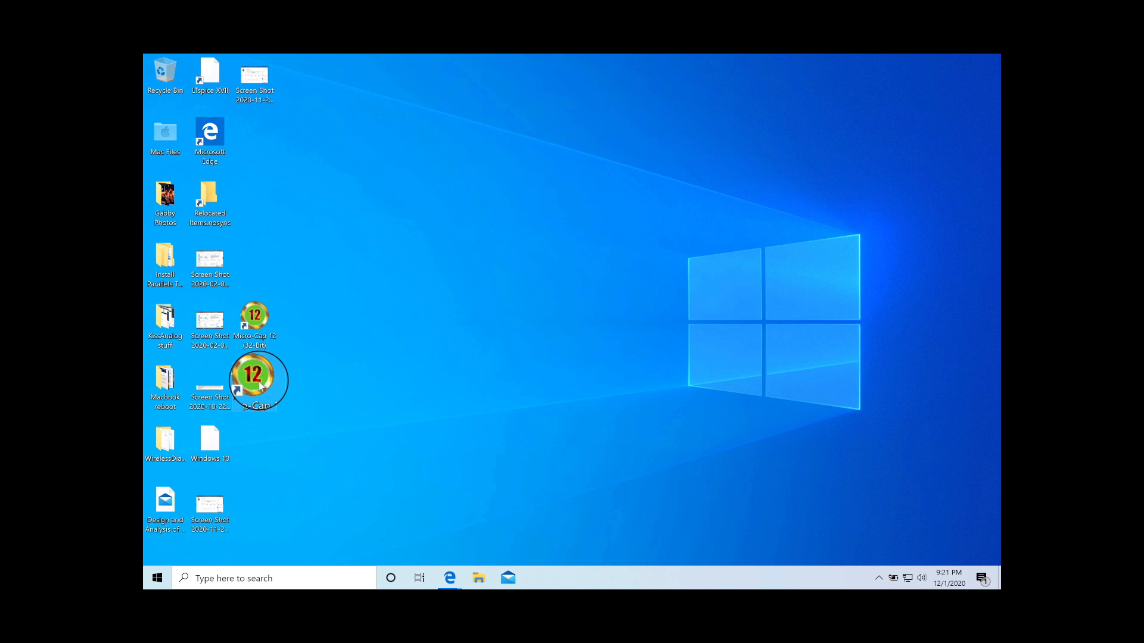
Launch Micro-Cap 12 (64-bit) from the desktop, dismiss the tip of the day and enable Select mode on the empty schematic.
{"action": "double_click", "coordinate": [260, 386]}
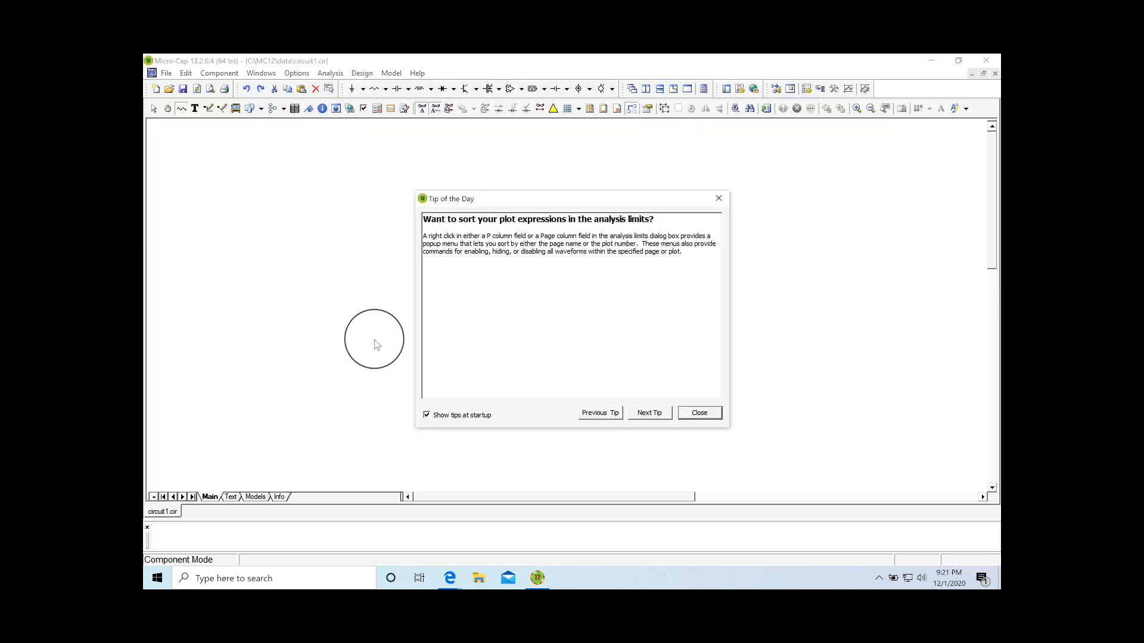
{"action": "left_click", "coordinate": [699, 415]}
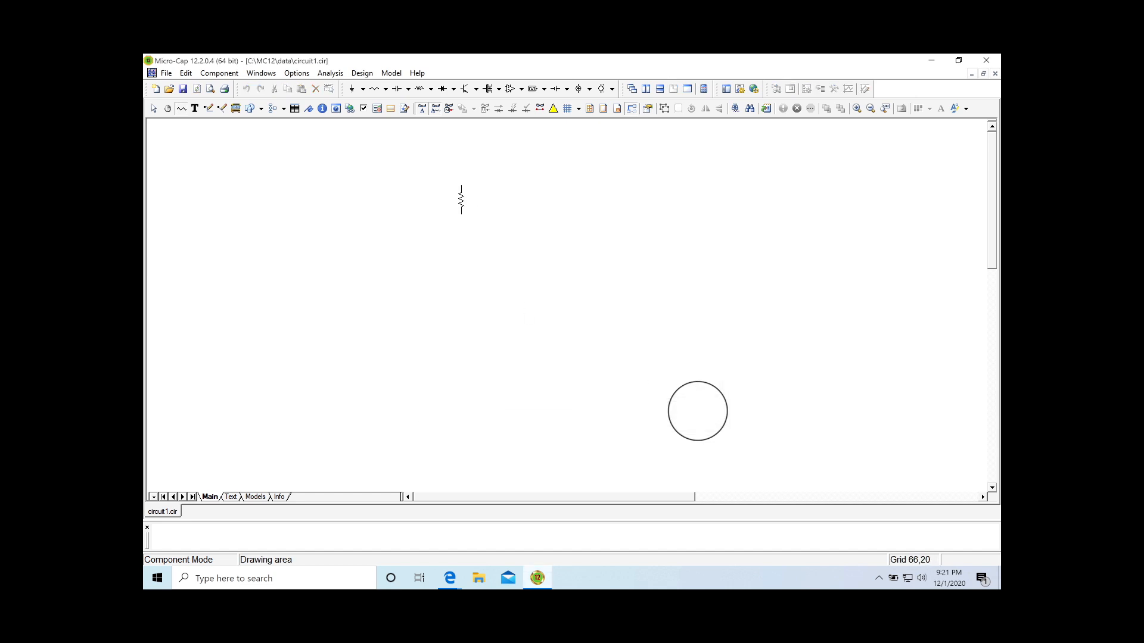
{"action": "left_click", "coordinate": [421, 89]}
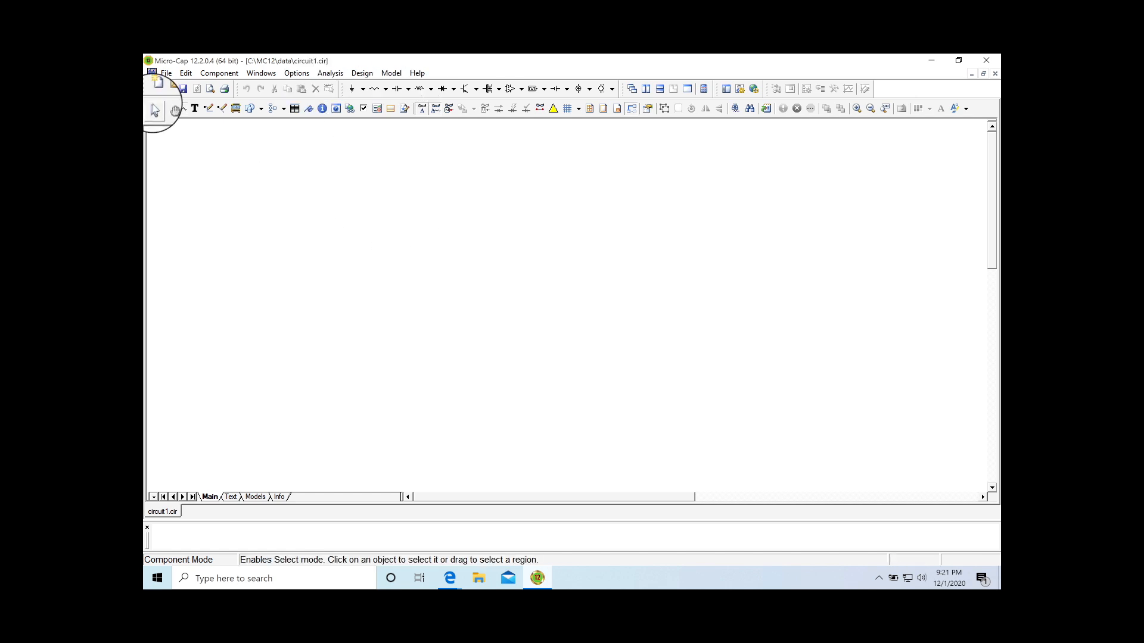
{"action": "left_click", "coordinate": [153, 108]}
Place an NE5534 audio op-amp from the analog library in the middle of the schematic.
{"action": "left_click", "coordinate": [219, 73]}
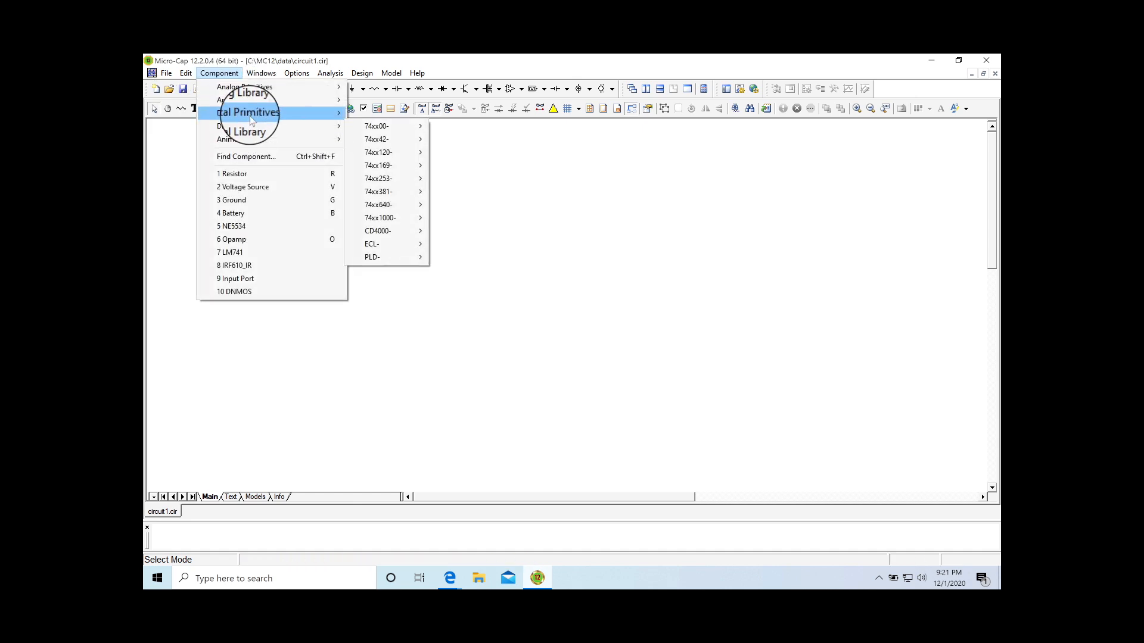
{"action": "mouse_move", "coordinate": [258, 90]}
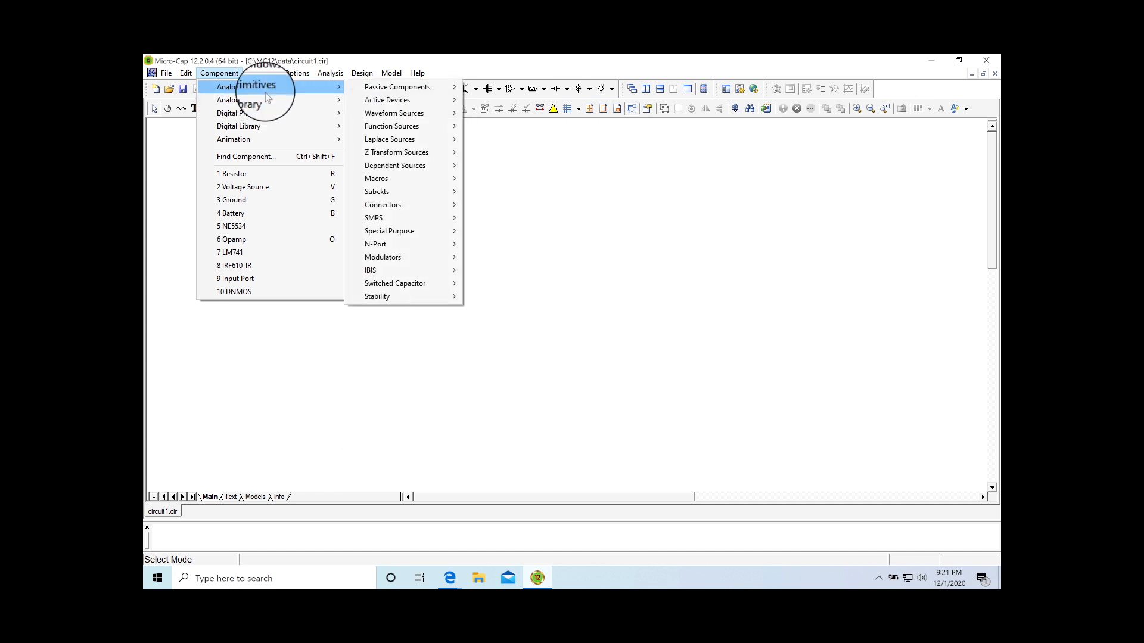
{"action": "mouse_move", "coordinate": [396, 140]}
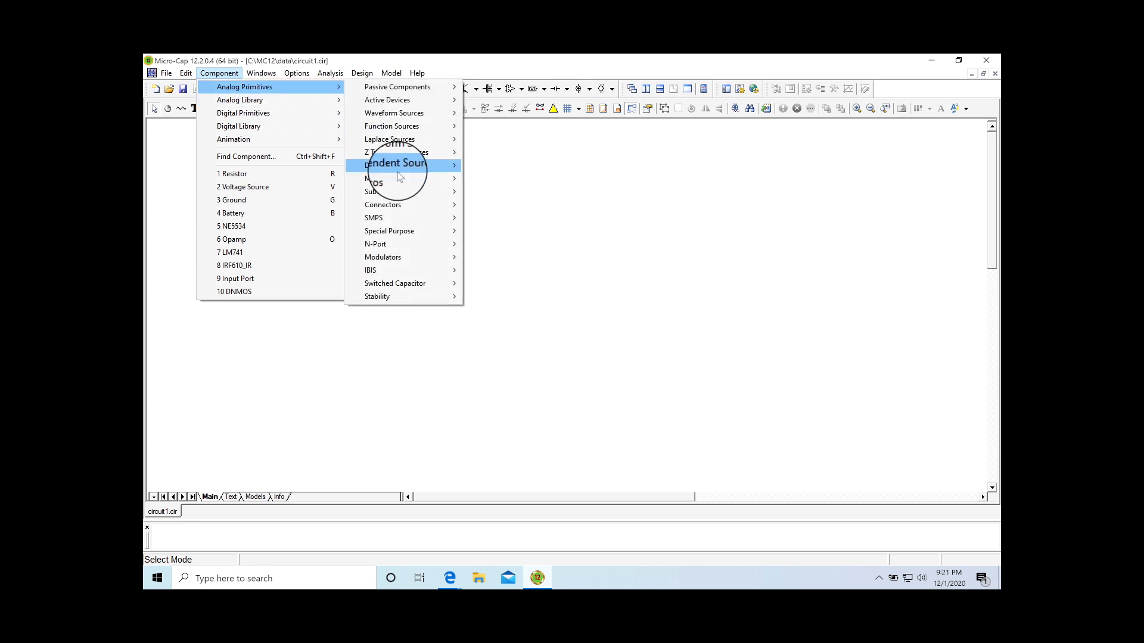
{"action": "mouse_move", "coordinate": [409, 196]}
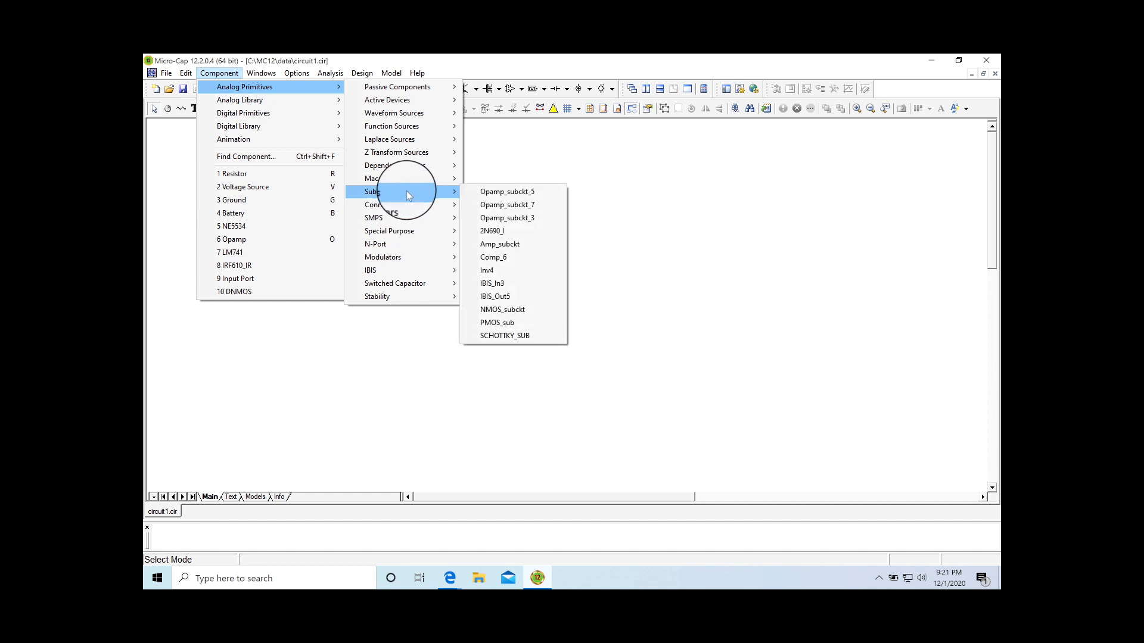
{"action": "mouse_move", "coordinate": [419, 106]}
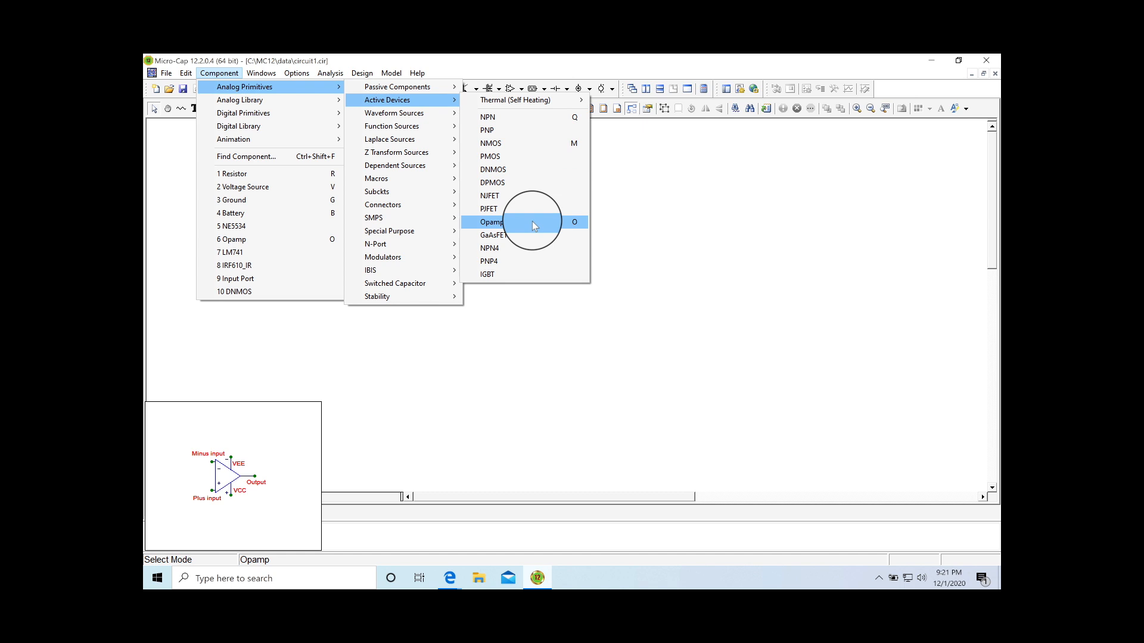
{"action": "mouse_move", "coordinate": [316, 114]}
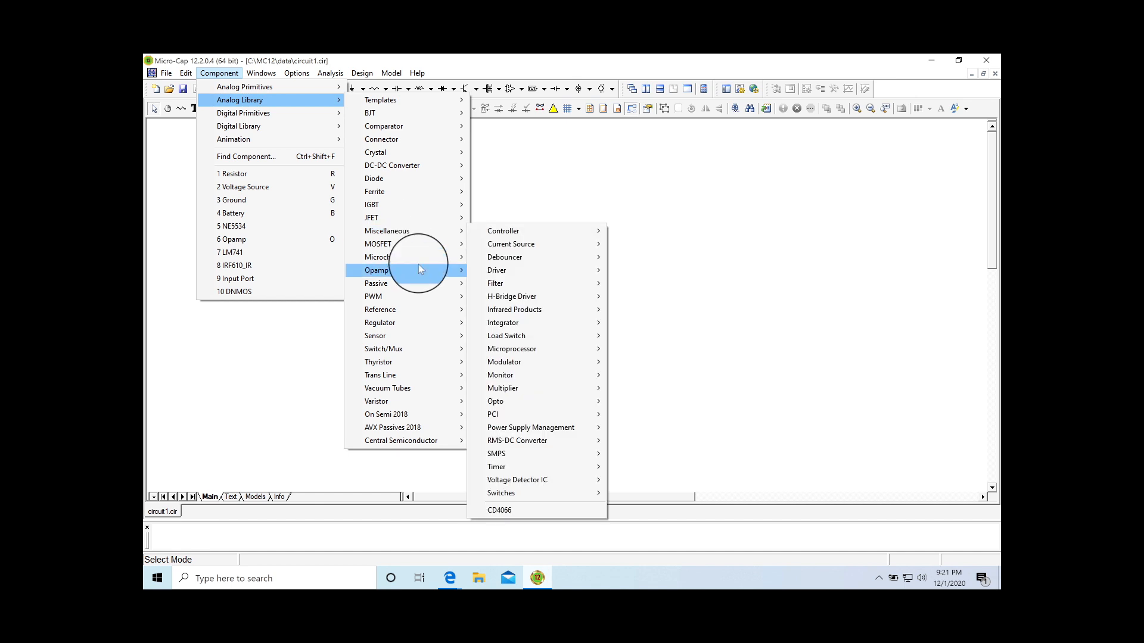
{"action": "mouse_move", "coordinate": [420, 270]}
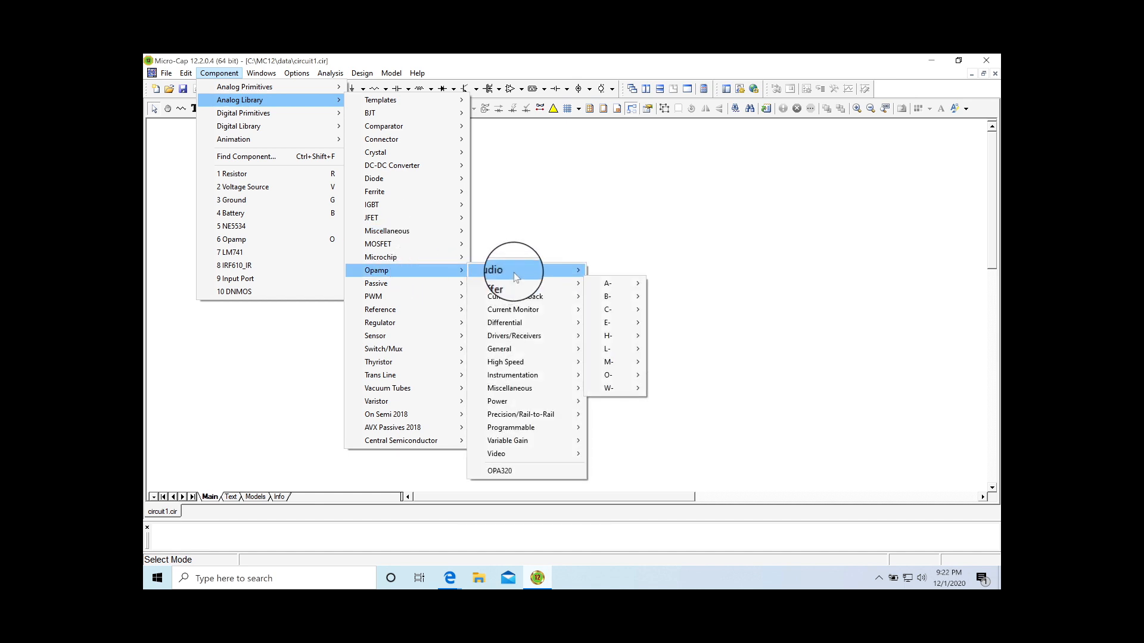
{"action": "mouse_move", "coordinate": [516, 277]}
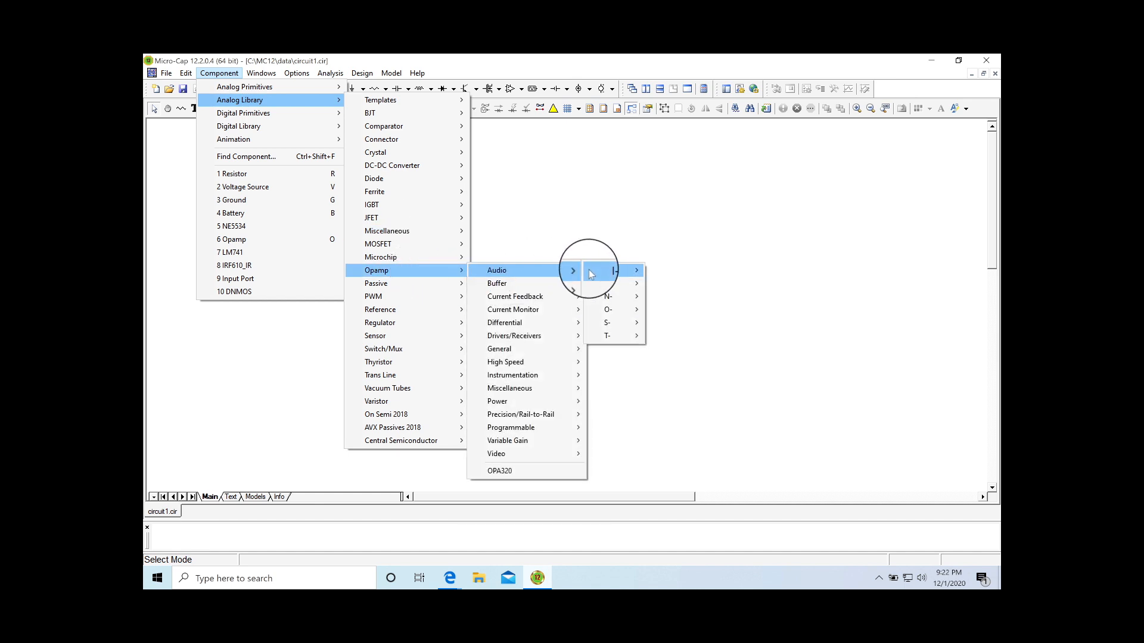
{"action": "mouse_move", "coordinate": [599, 284]}
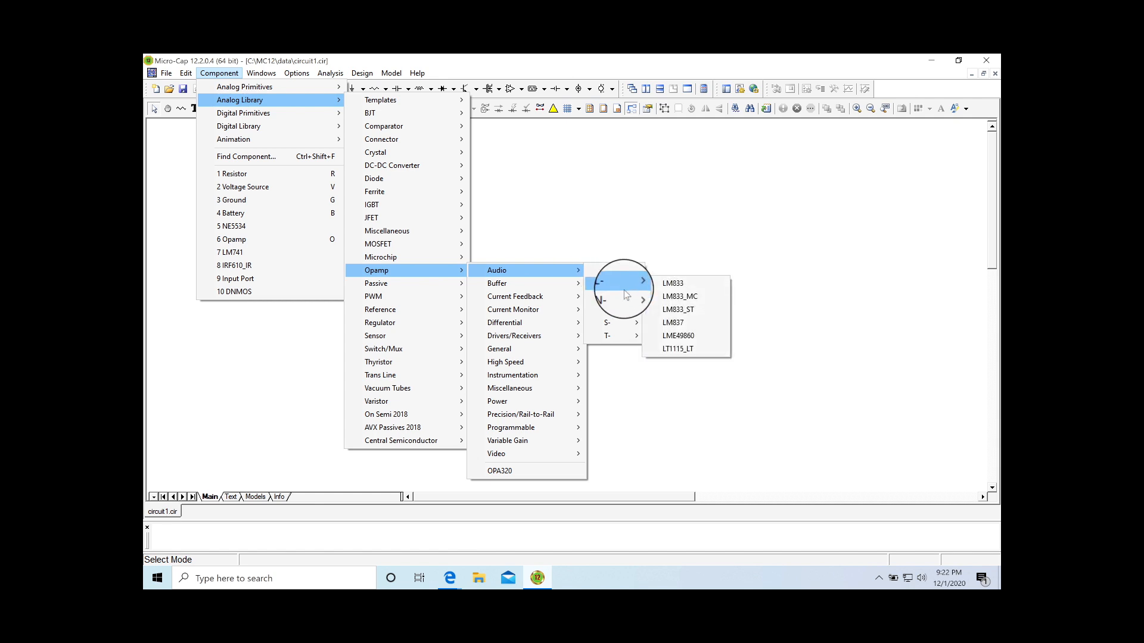
{"action": "mouse_move", "coordinate": [627, 311]}
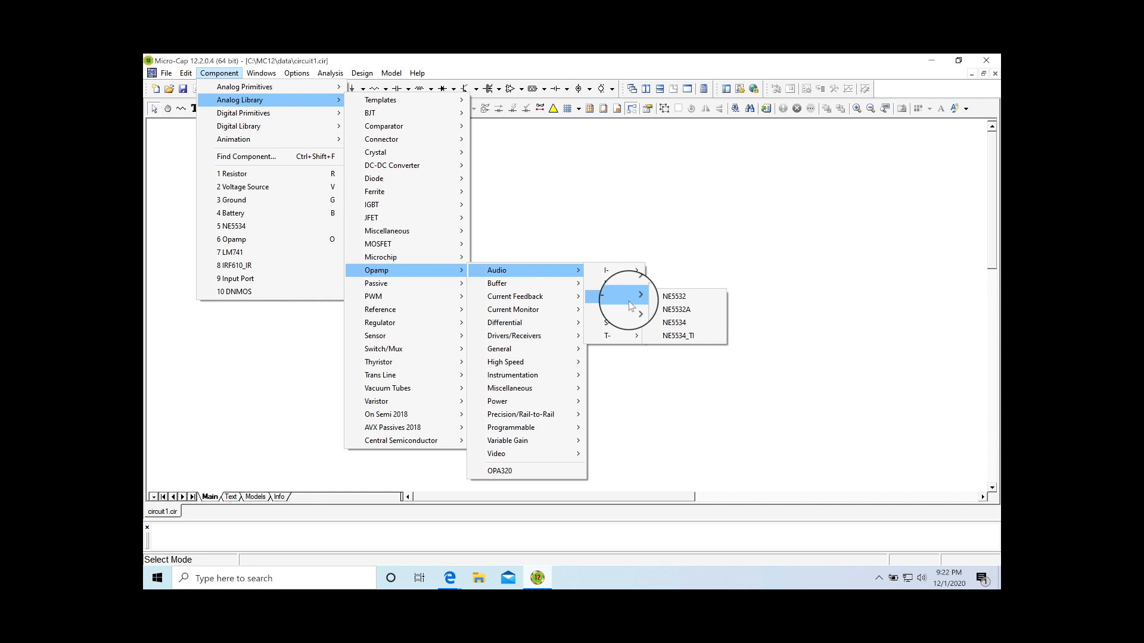
{"action": "left_click", "coordinate": [683, 328]}
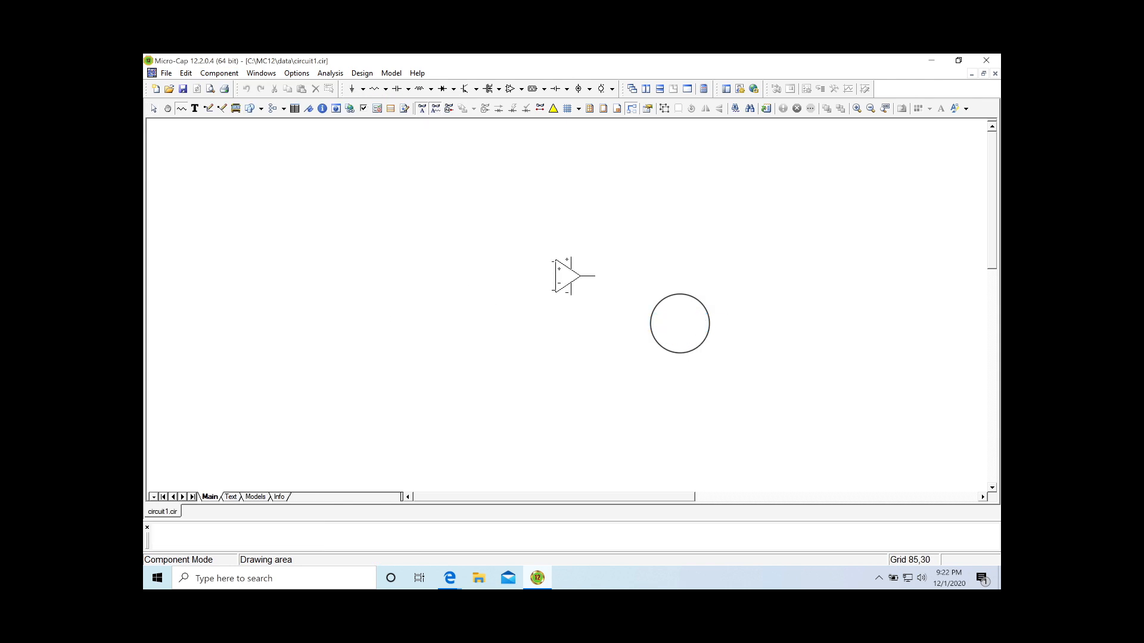
{"action": "left_click", "coordinate": [548, 268]}
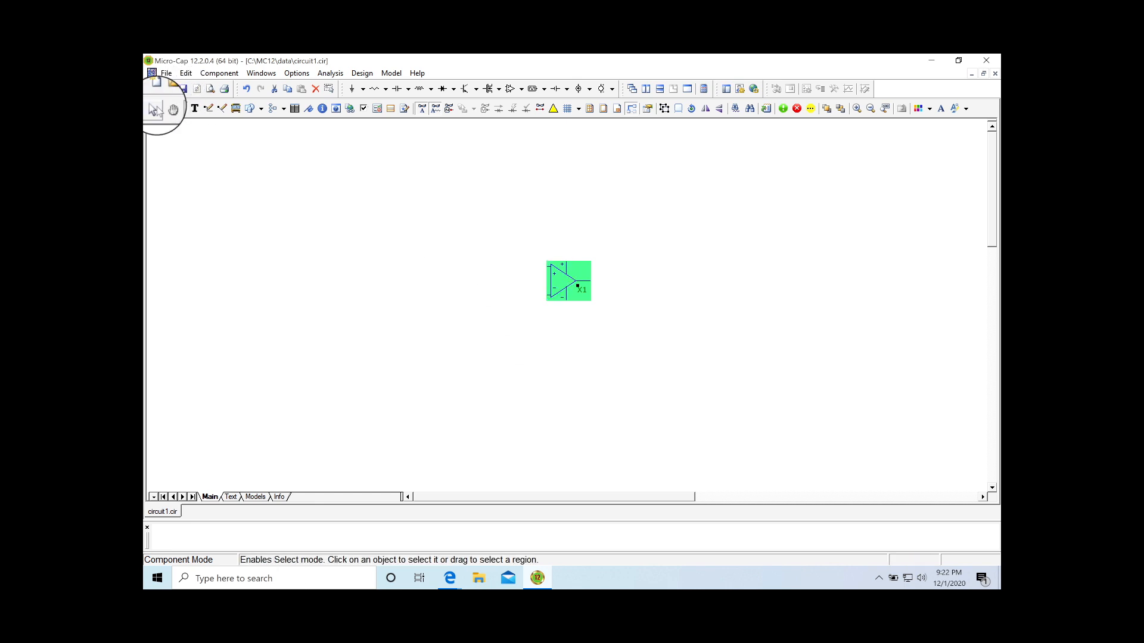
{"action": "left_click", "coordinate": [514, 326]}
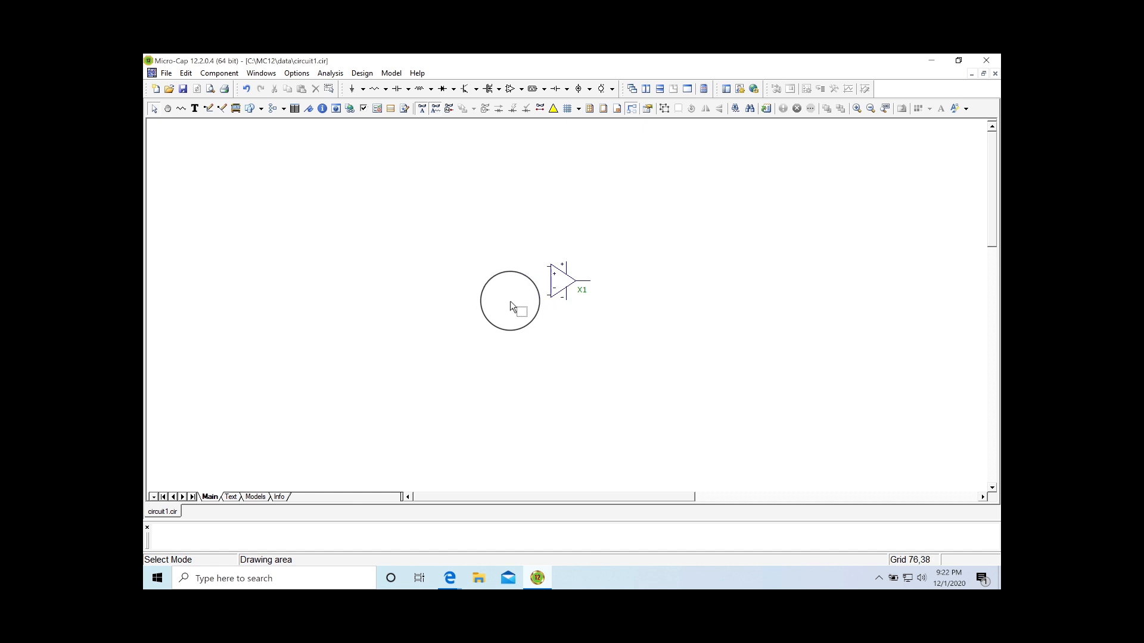
{"action": "left_click_drag", "start_coordinate": [504, 316], "coordinate": [557, 294]}
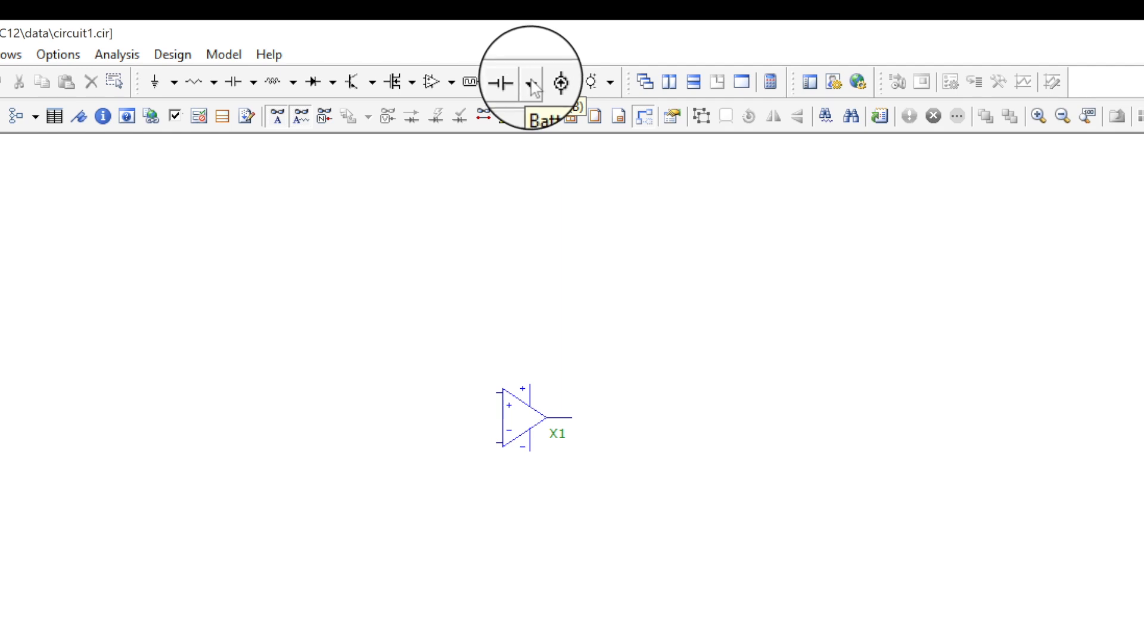
Place a vertical battery to the lower right of the op-amp and set its value to 15.
{"action": "left_click", "coordinate": [531, 84]}
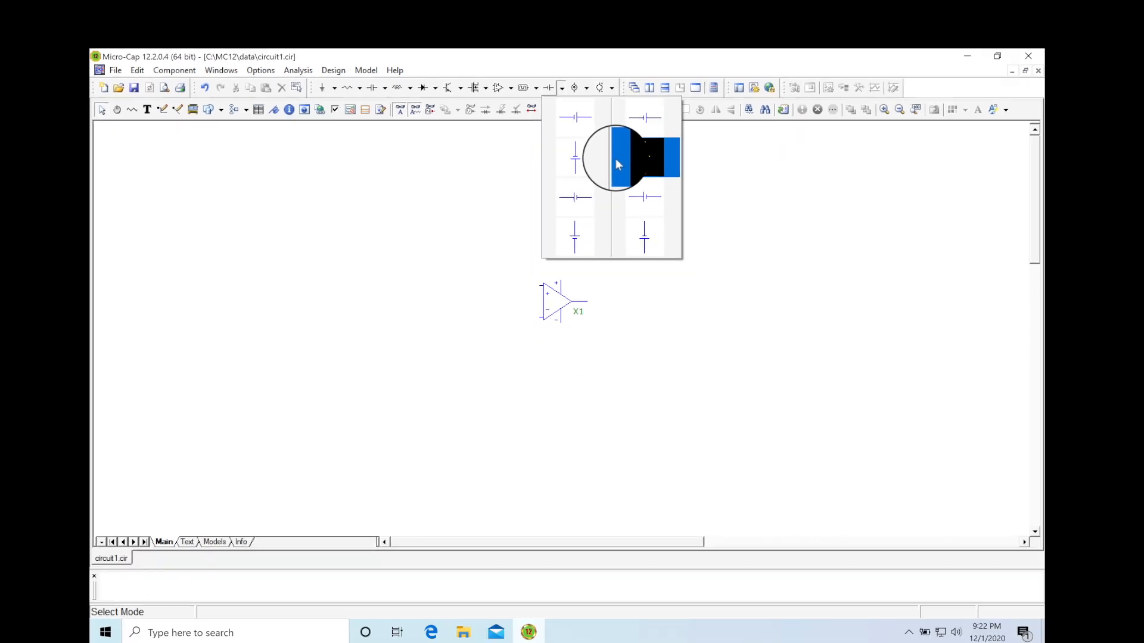
{"action": "left_click", "coordinate": [618, 199]}
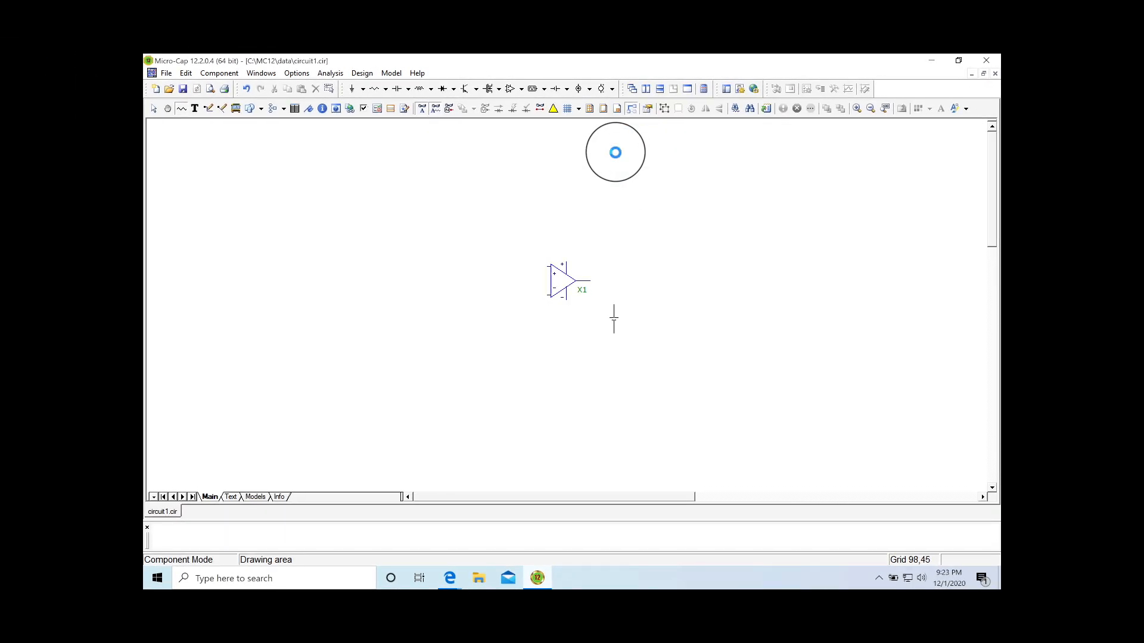
{"action": "left_click", "coordinate": [614, 327]}
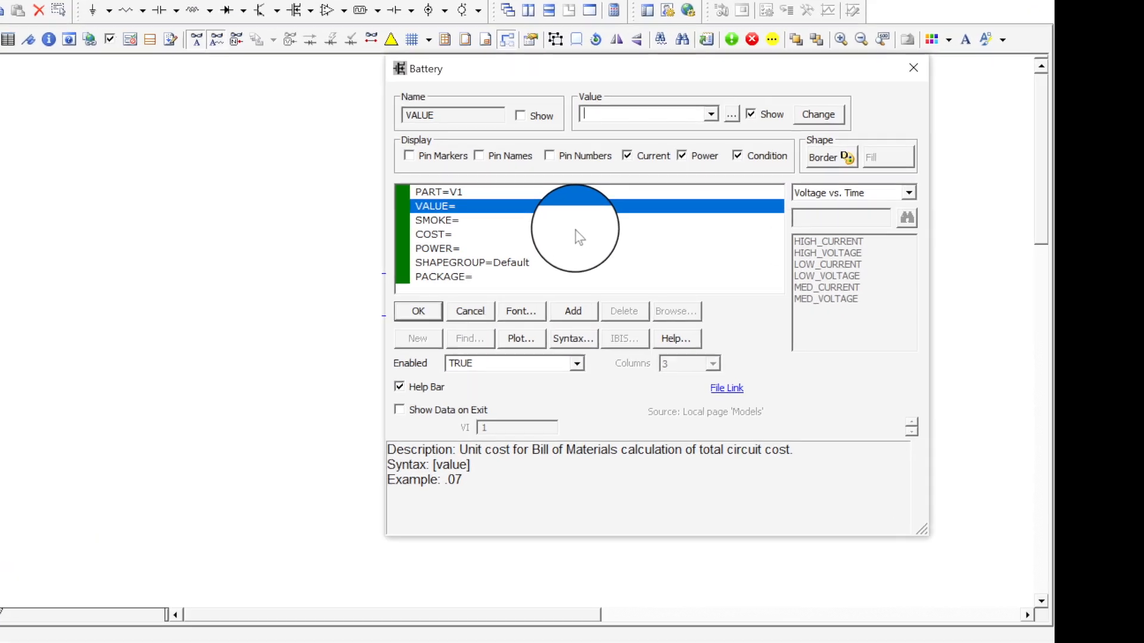
{"action": "type", "text": "15"}
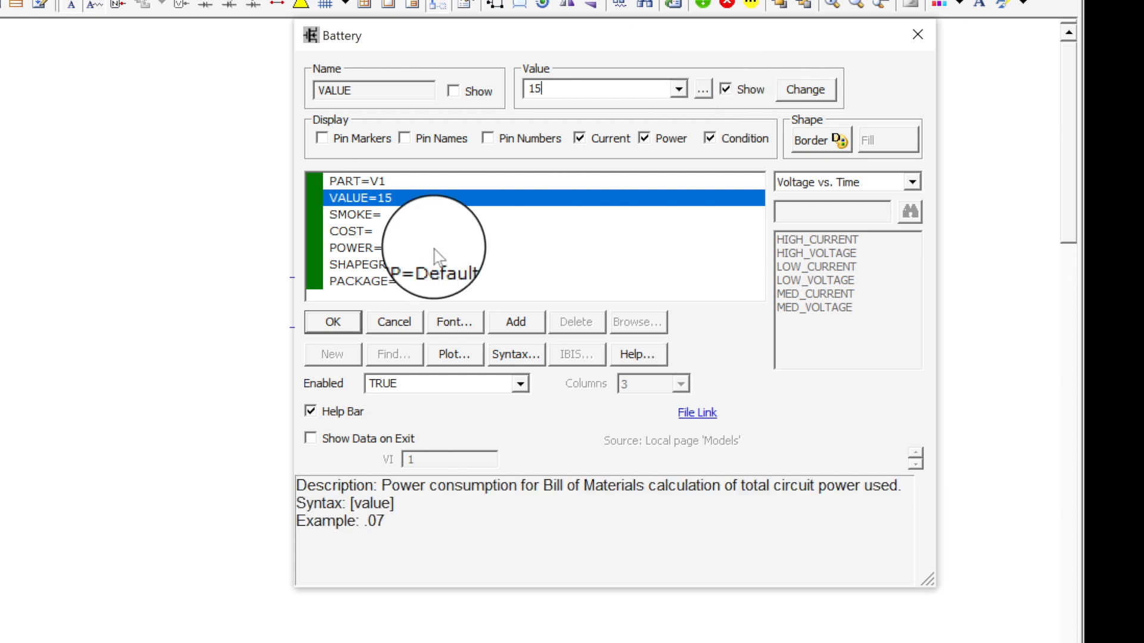
{"action": "left_click", "coordinate": [343, 316]}
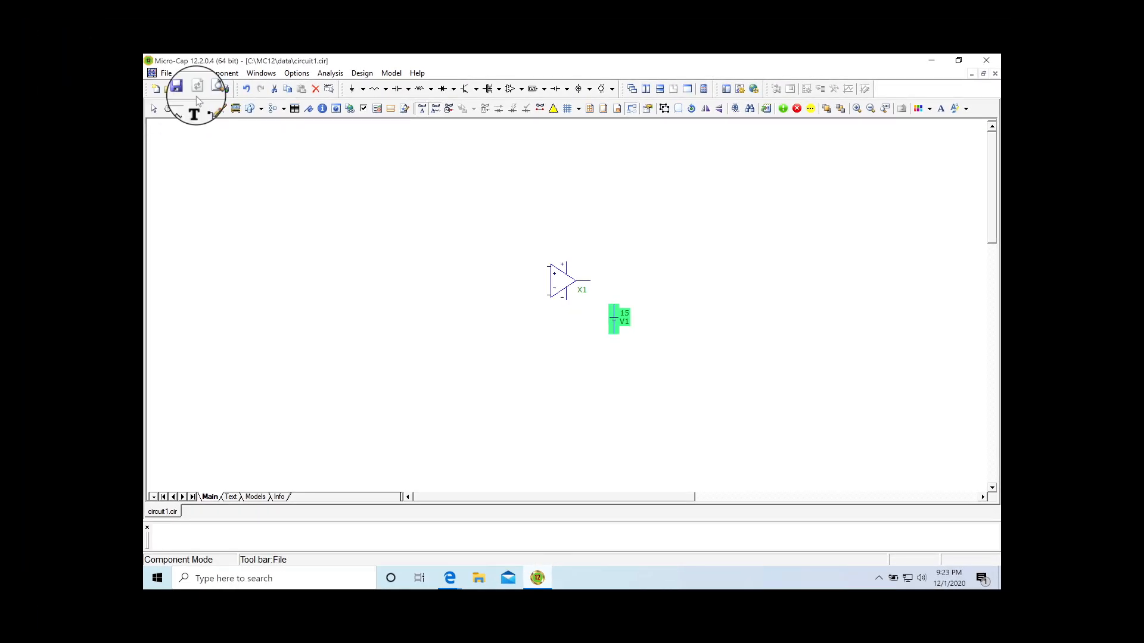
Wire the battery's upper terminal to the op-amp's positive supply pin and its lower terminal to the negative supply pin.
{"action": "left_click", "coordinate": [210, 109]}
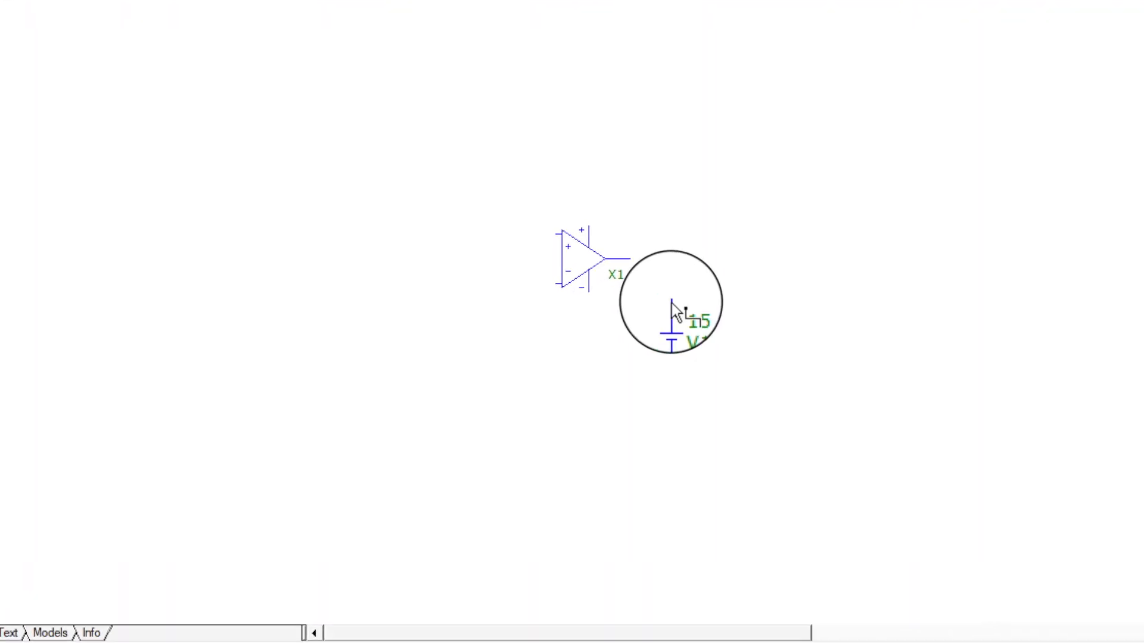
{"action": "left_click_drag", "start_coordinate": [617, 306], "coordinate": [581, 255]}
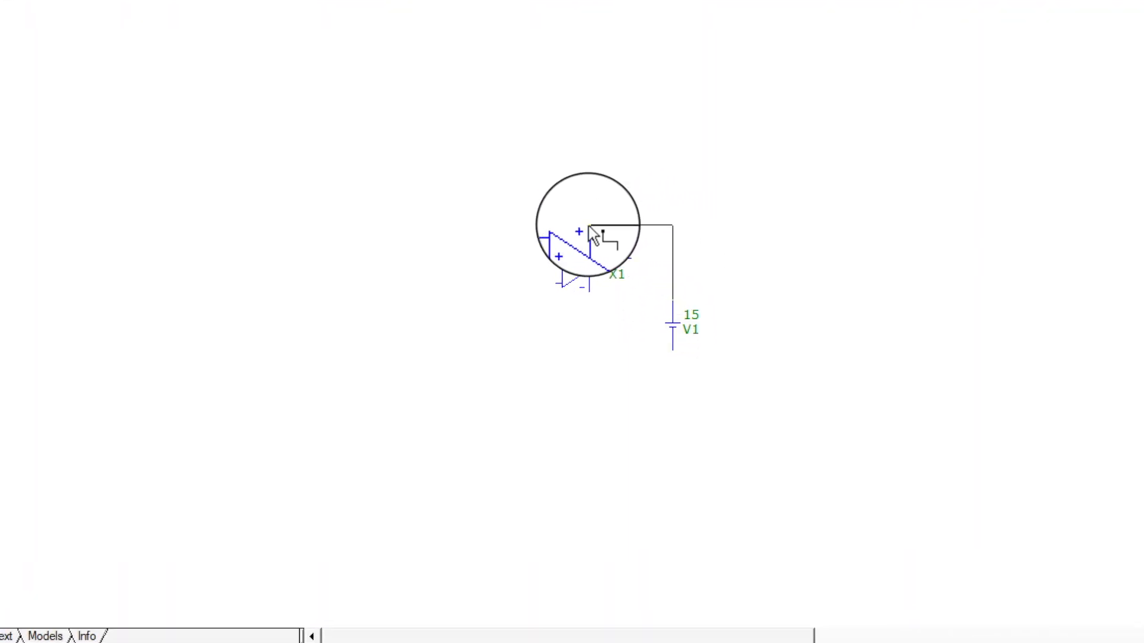
{"action": "left_click", "coordinate": [589, 225]}
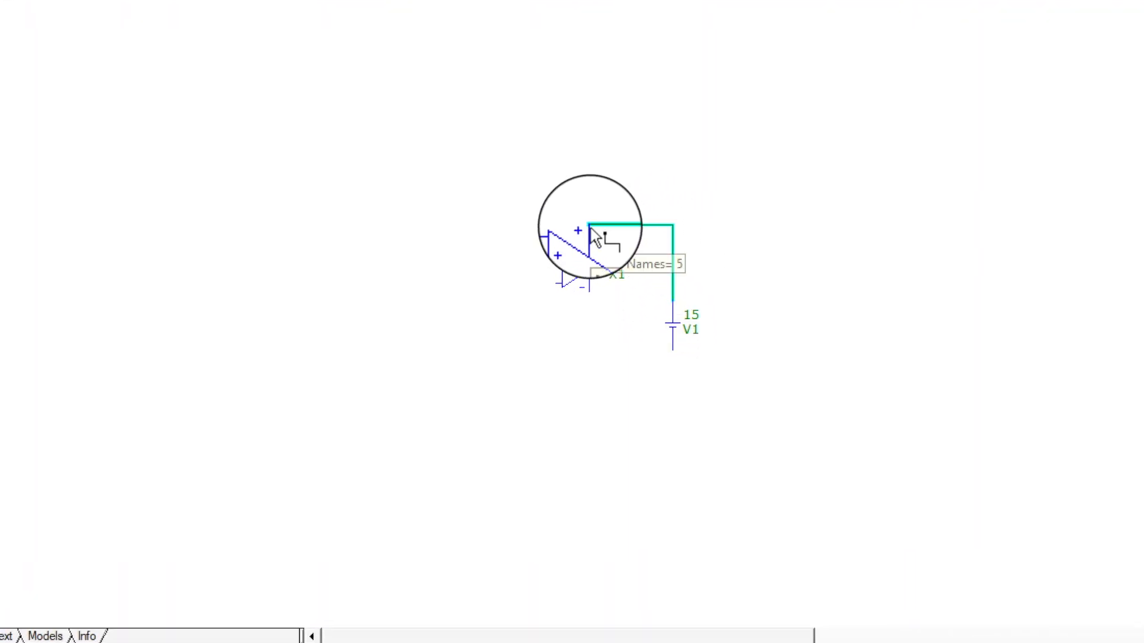
{"action": "left_click", "coordinate": [672, 348]}
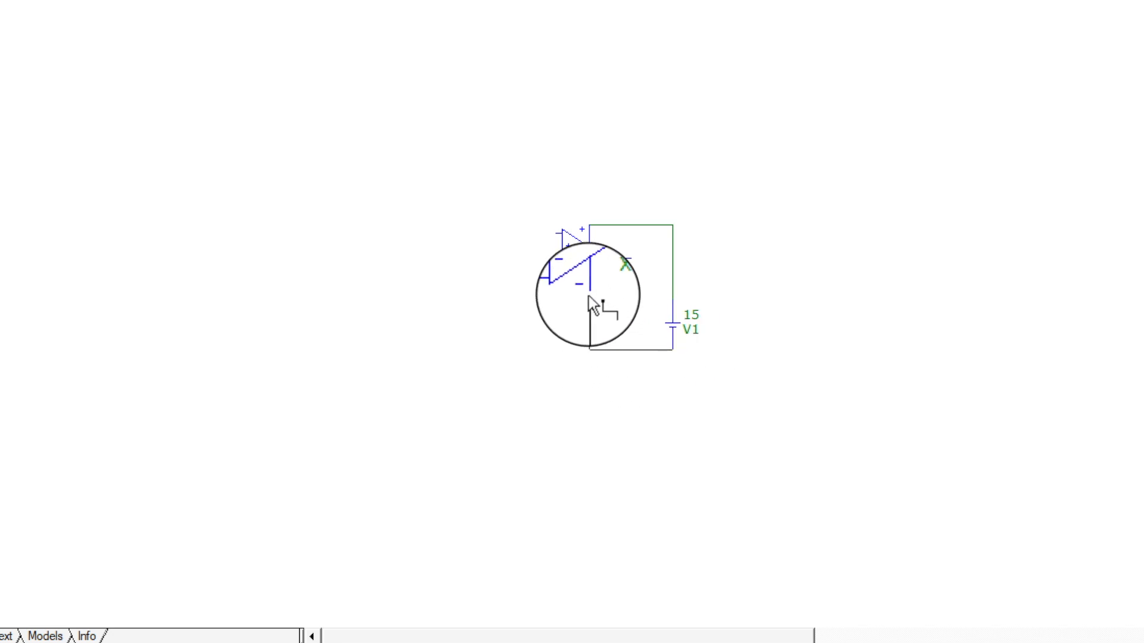
{"action": "left_click", "coordinate": [589, 294]}
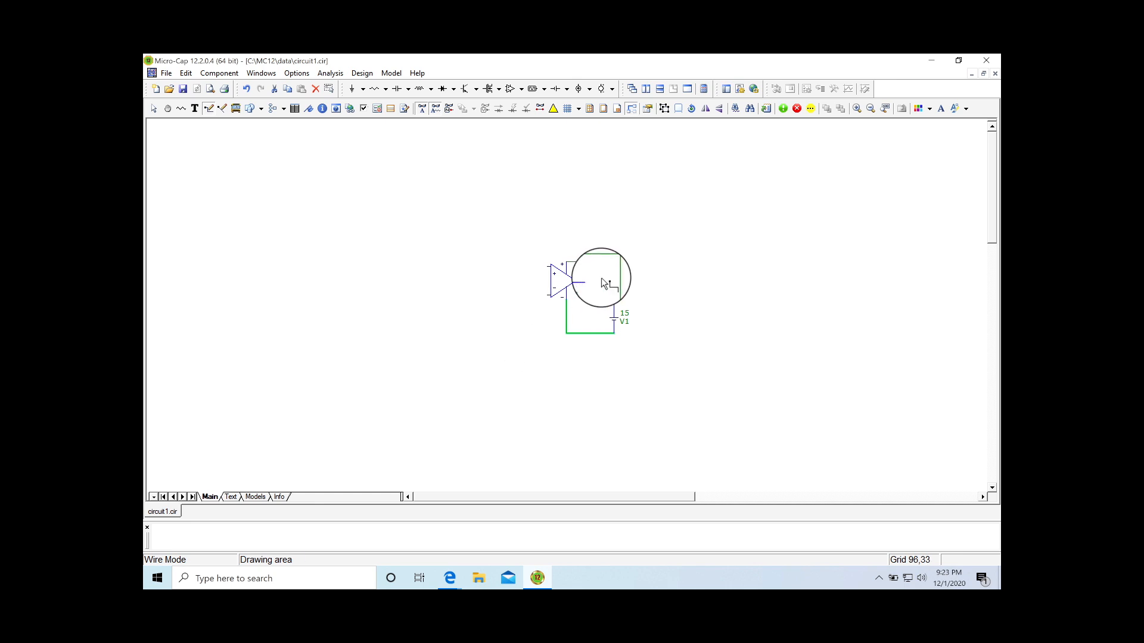
Draw wires outward from the op-amp's output and non-inverting input, and undo the short wire drawn at the inverting input.
{"action": "left_click_drag", "start_coordinate": [593, 286], "coordinate": [686, 281]}
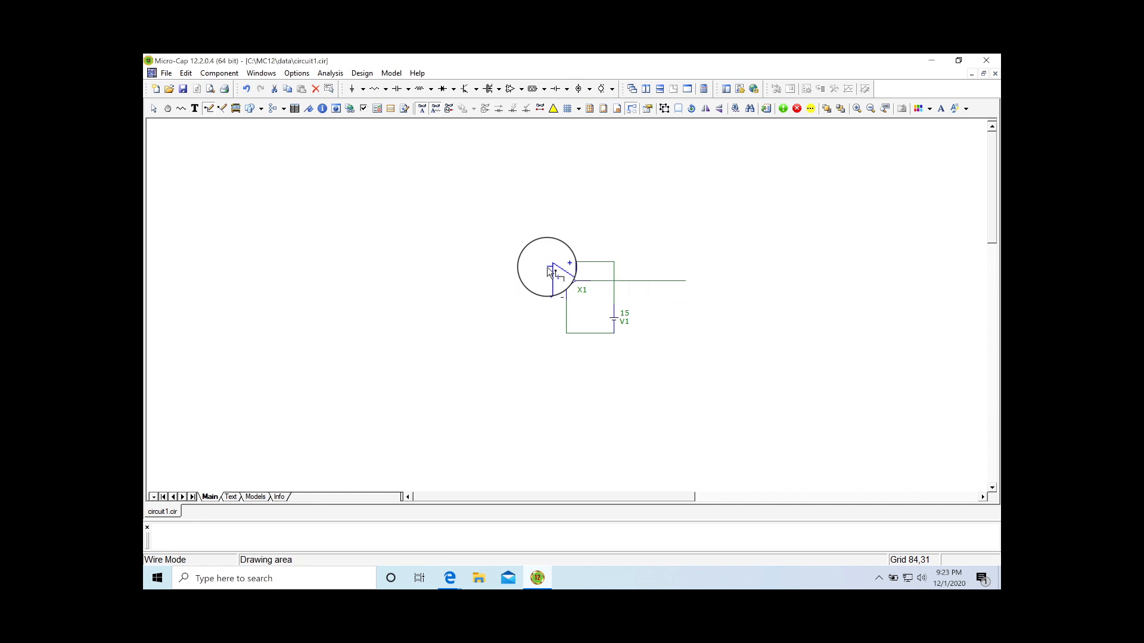
{"action": "left_click_drag", "start_coordinate": [548, 268], "coordinate": [448, 274]}
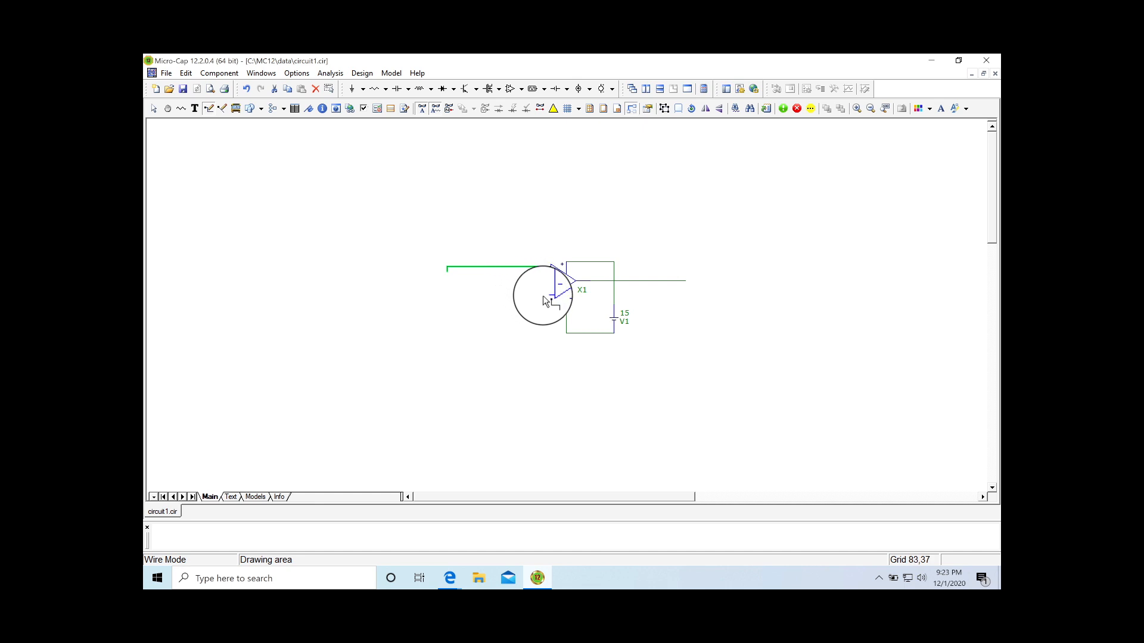
{"action": "mouse_move", "coordinate": [548, 294]}
{"action": "left_mouse_down"}
{"action": "mouse_move", "coordinate": [524, 295]}
{"action": "mouse_move", "coordinate": [535, 295]}
{"action": "left_mouse_up"}
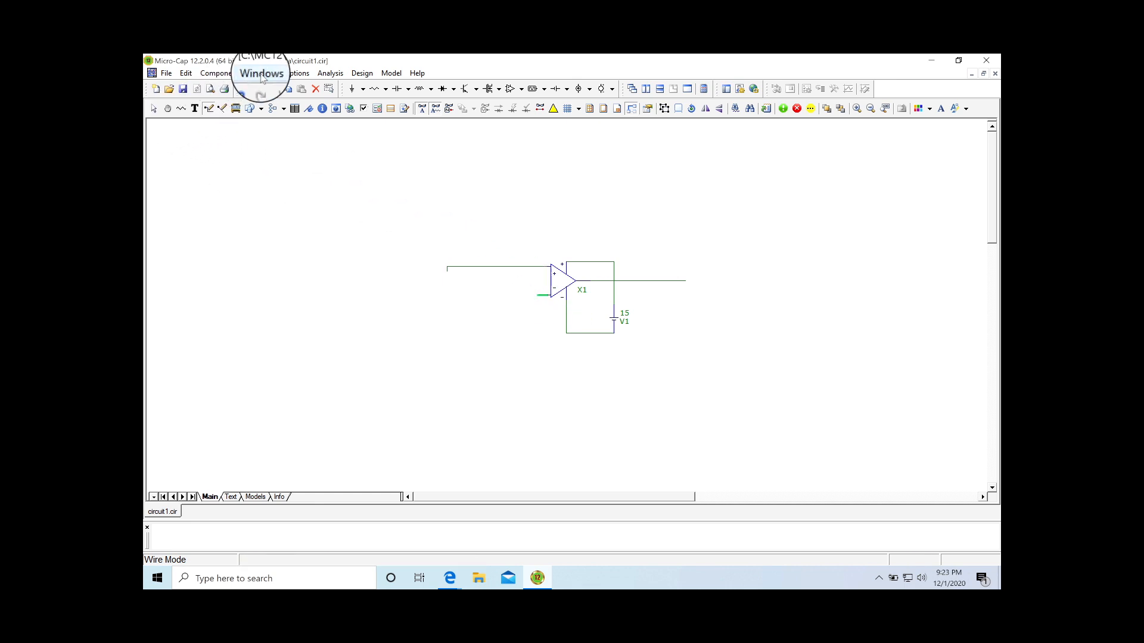
{"action": "left_click", "coordinate": [246, 89]}
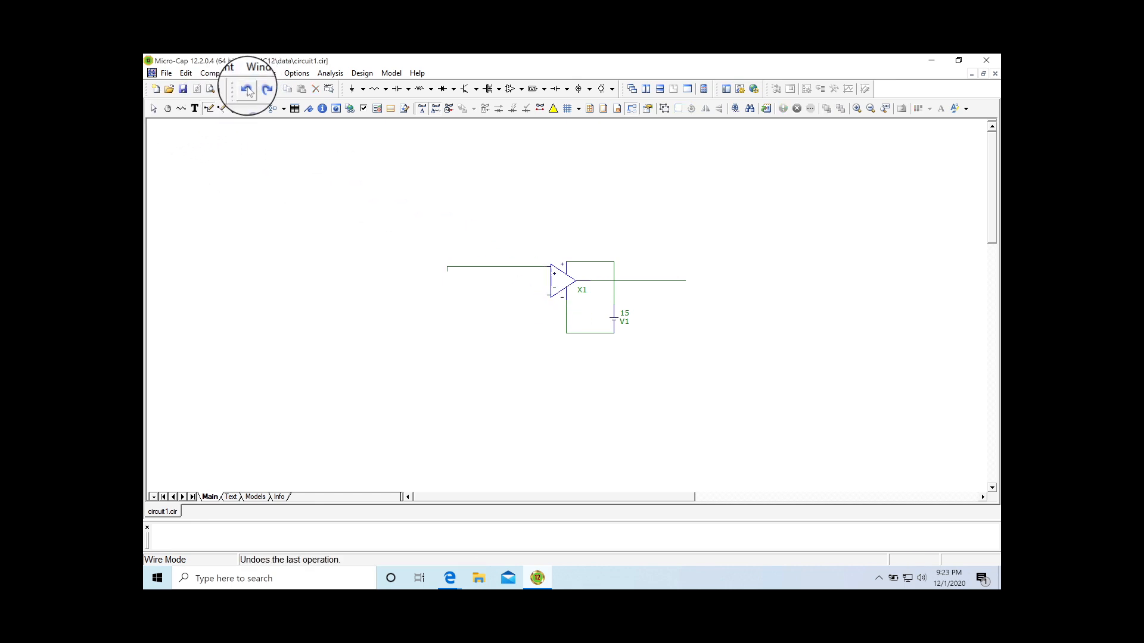
Place a horizontal resistor at the op-amp's inverting input and set its resistance to 1k.
{"action": "left_click", "coordinate": [154, 108]}
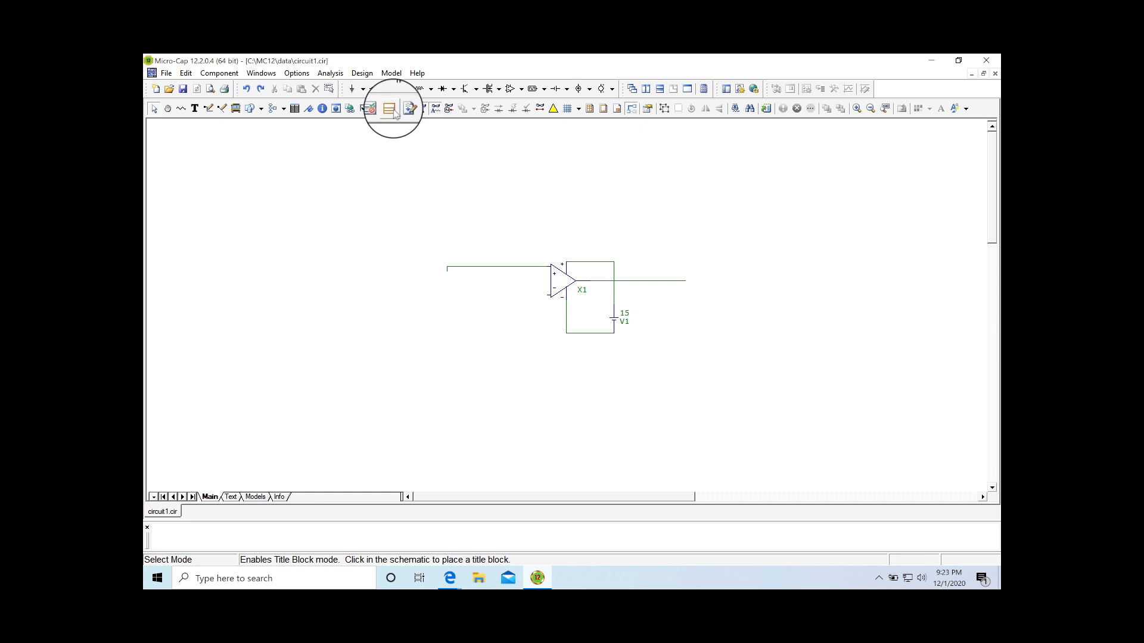
{"action": "left_click", "coordinate": [386, 89]}
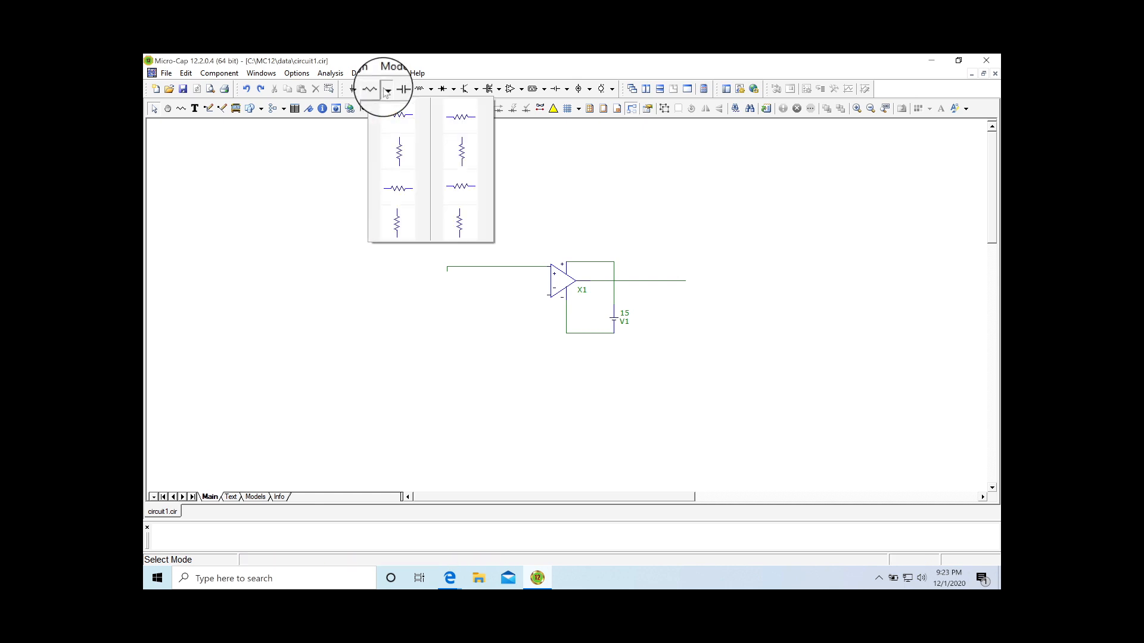
{"action": "left_click", "coordinate": [450, 130]}
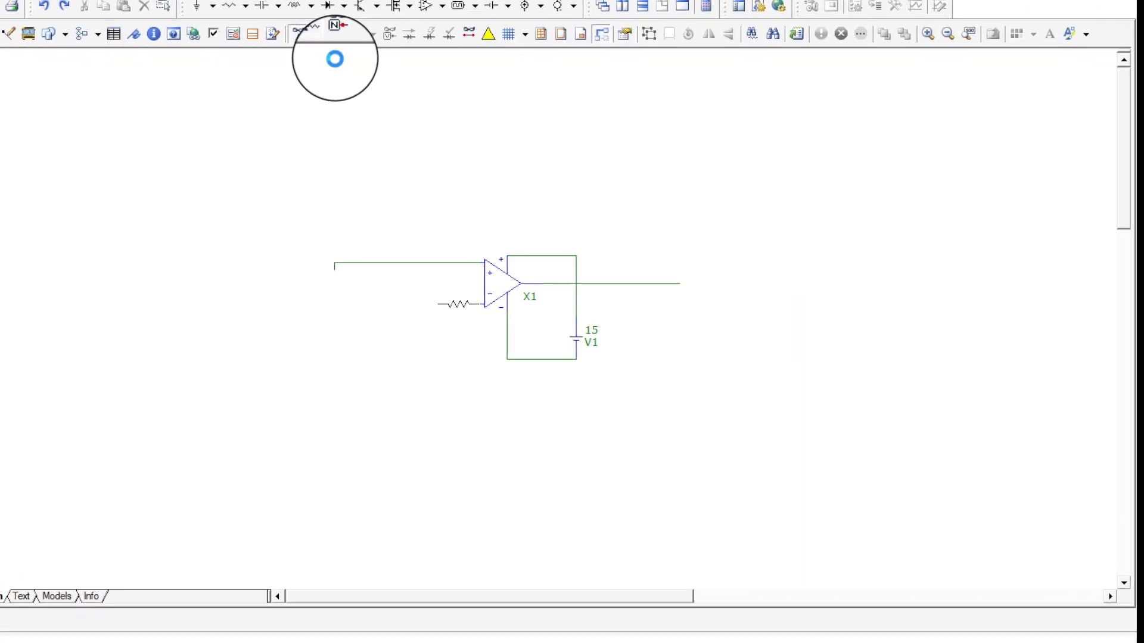
{"action": "left_click", "coordinate": [526, 295]}
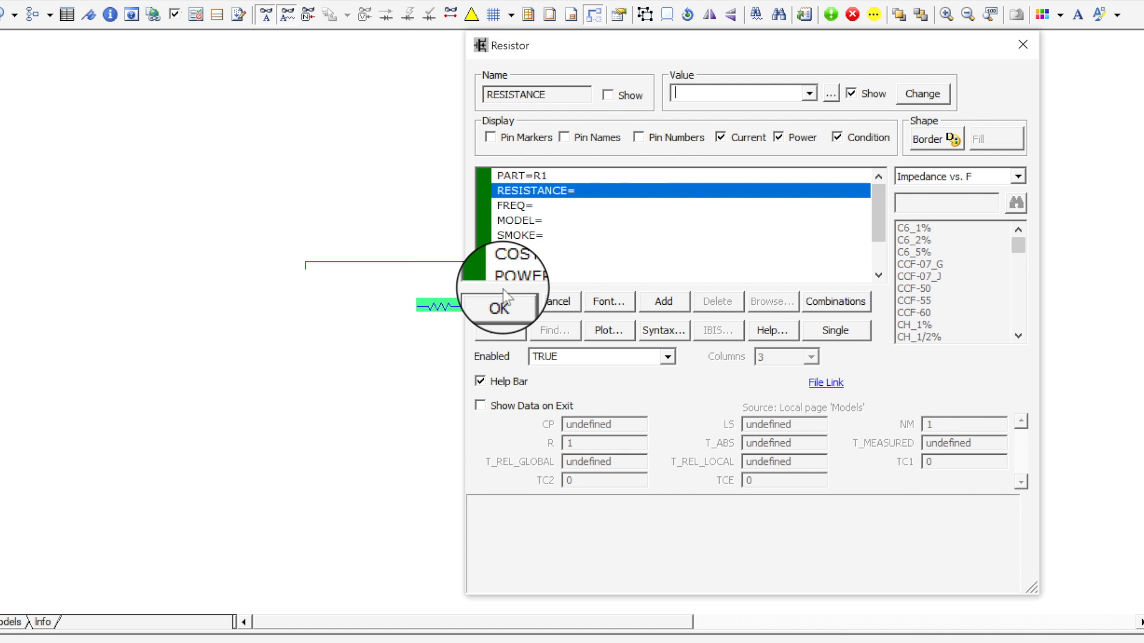
{"action": "type", "text": "1k"}
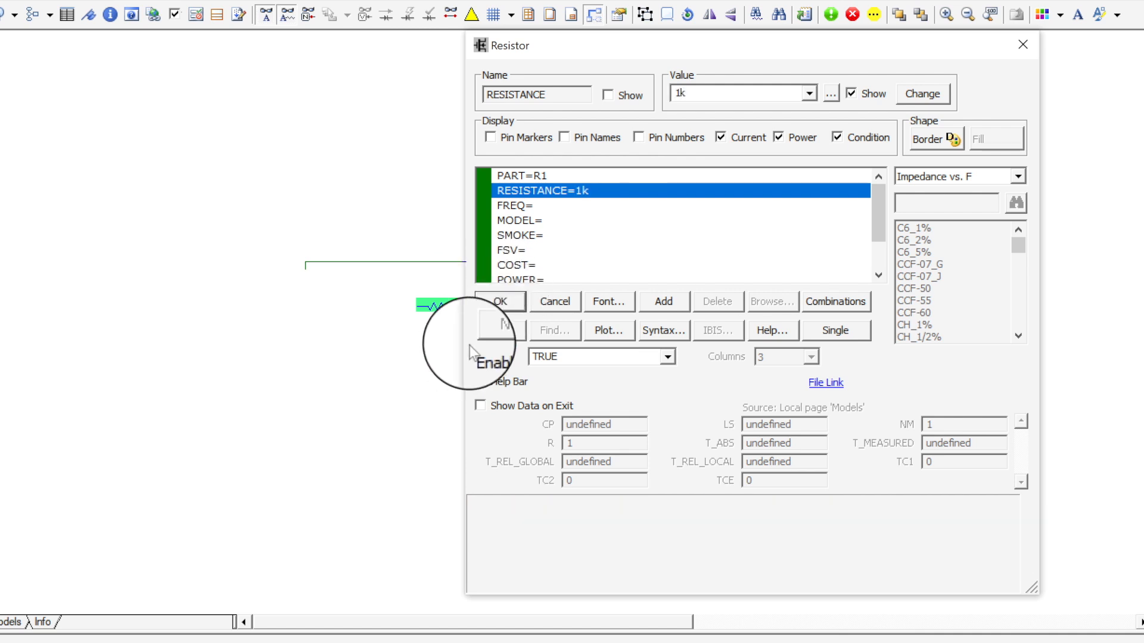
{"action": "left_click", "coordinate": [500, 303]}
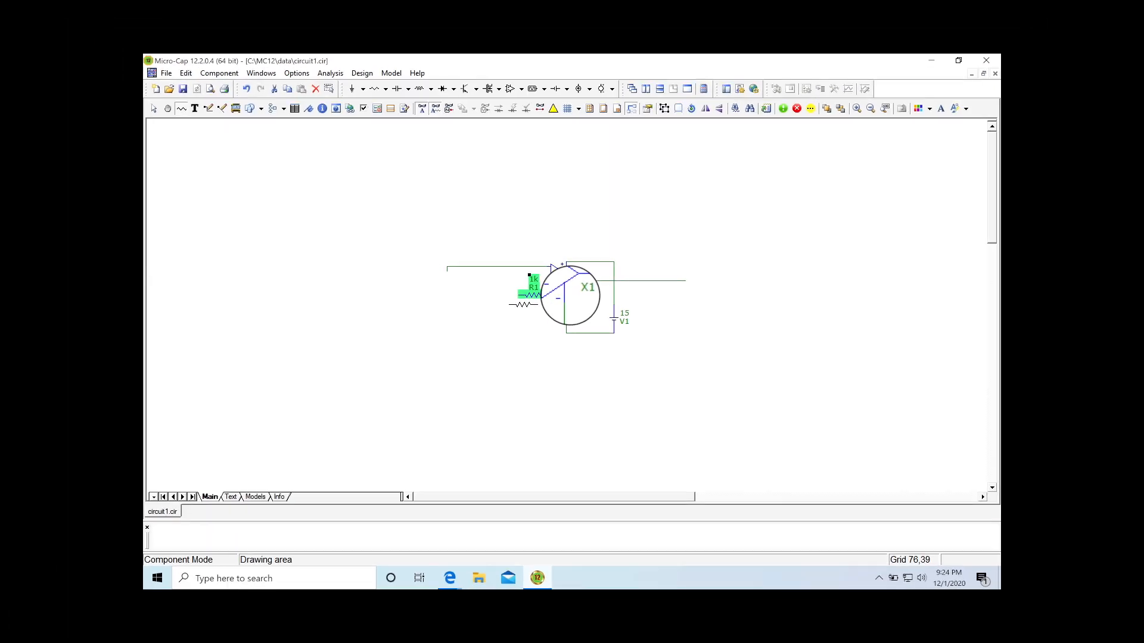
Move the 1k resistor away from the op-amp, leaving a wire between it and the inverting input.
{"action": "left_click", "coordinate": [153, 108]}
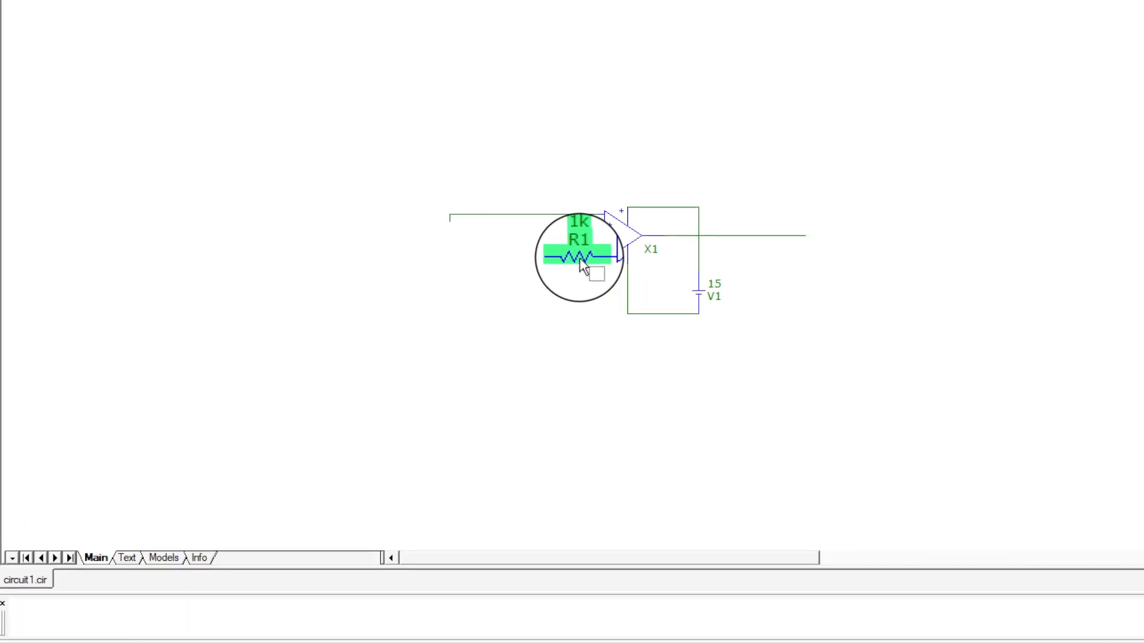
{"action": "mouse_move", "coordinate": [581, 261]}
{"action": "left_mouse_down"}
{"action": "mouse_move", "coordinate": [544, 265]}
{"action": "mouse_move", "coordinate": [546, 295]}
{"action": "mouse_move", "coordinate": [505, 270]}
{"action": "mouse_move", "coordinate": [551, 242]}
{"action": "mouse_move", "coordinate": [555, 253]}
{"action": "mouse_move", "coordinate": [596, 251]}
{"action": "left_mouse_up"}
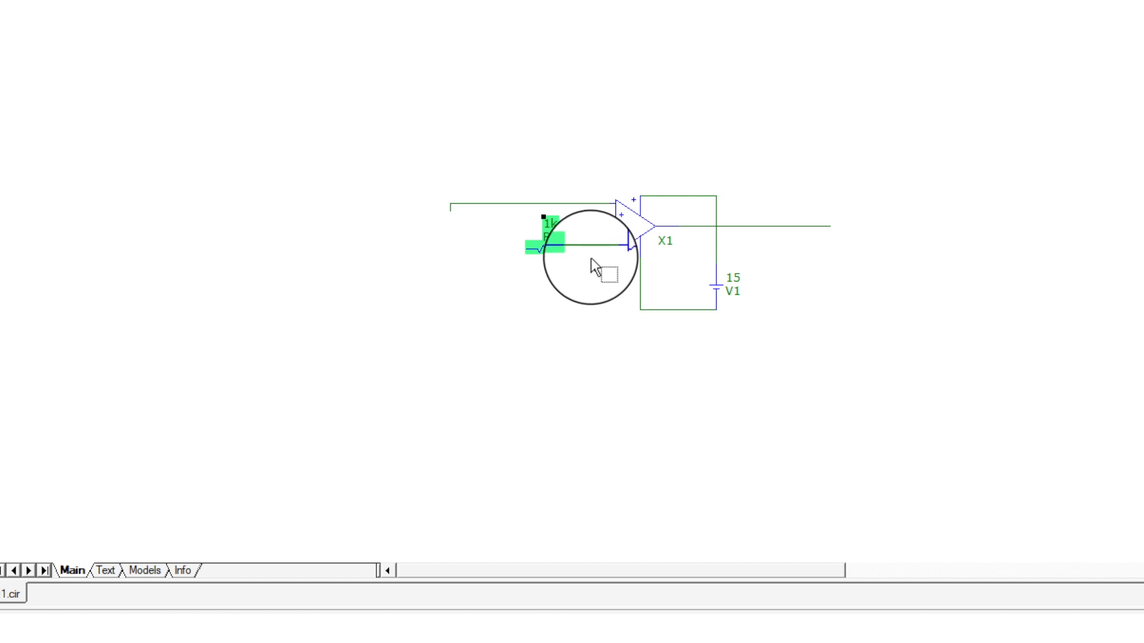
{"action": "left_click", "coordinate": [587, 251]}
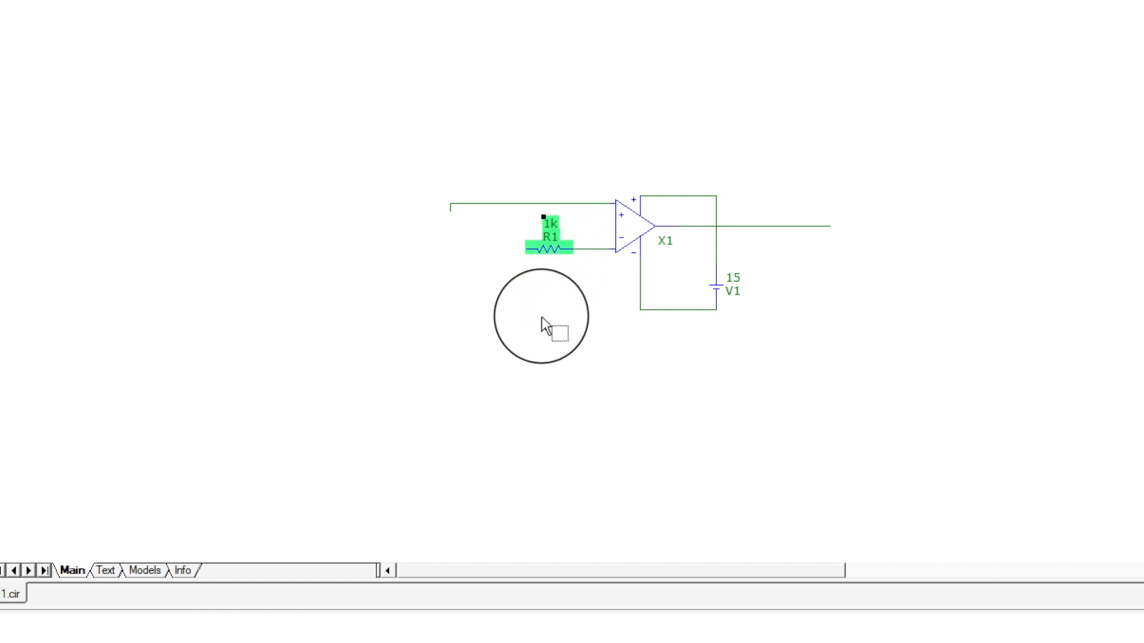
{"action": "left_click", "coordinate": [542, 317]}
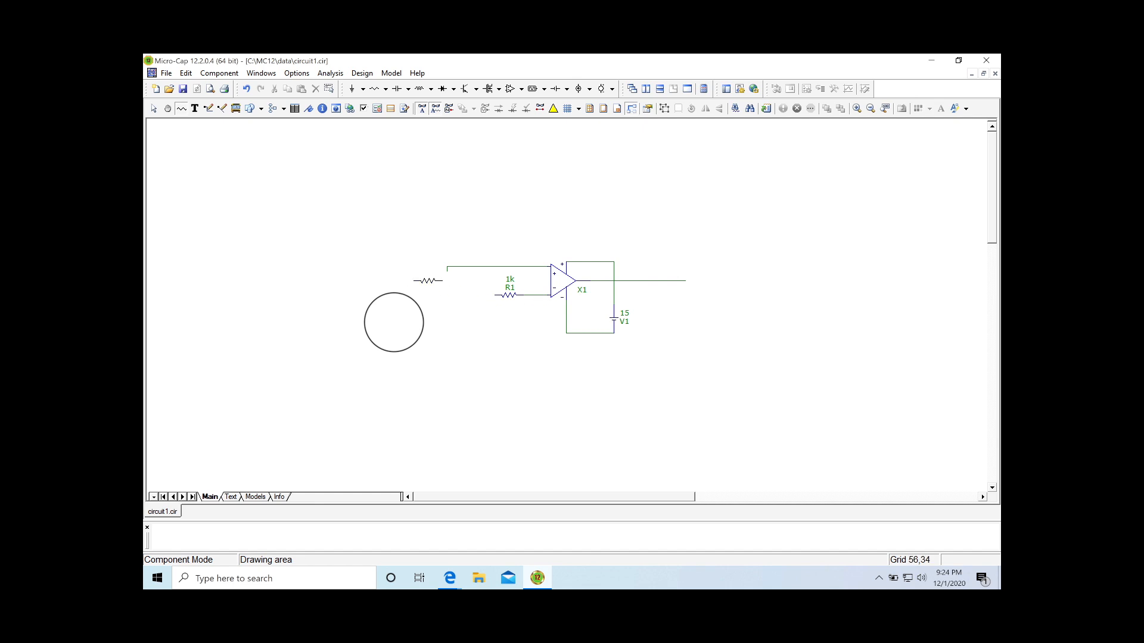
Place a second 1k resistor on the end of the non-inverting input wire and move it directly above the first resistor.
{"action": "left_click", "coordinate": [432, 271]}
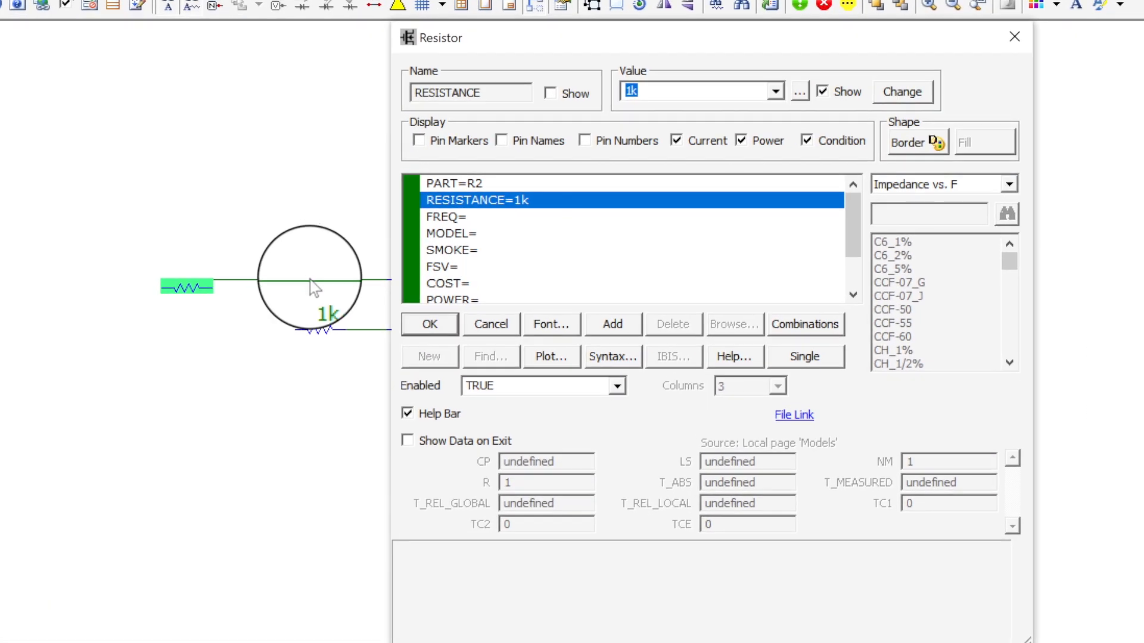
{"action": "left_click", "coordinate": [430, 323]}
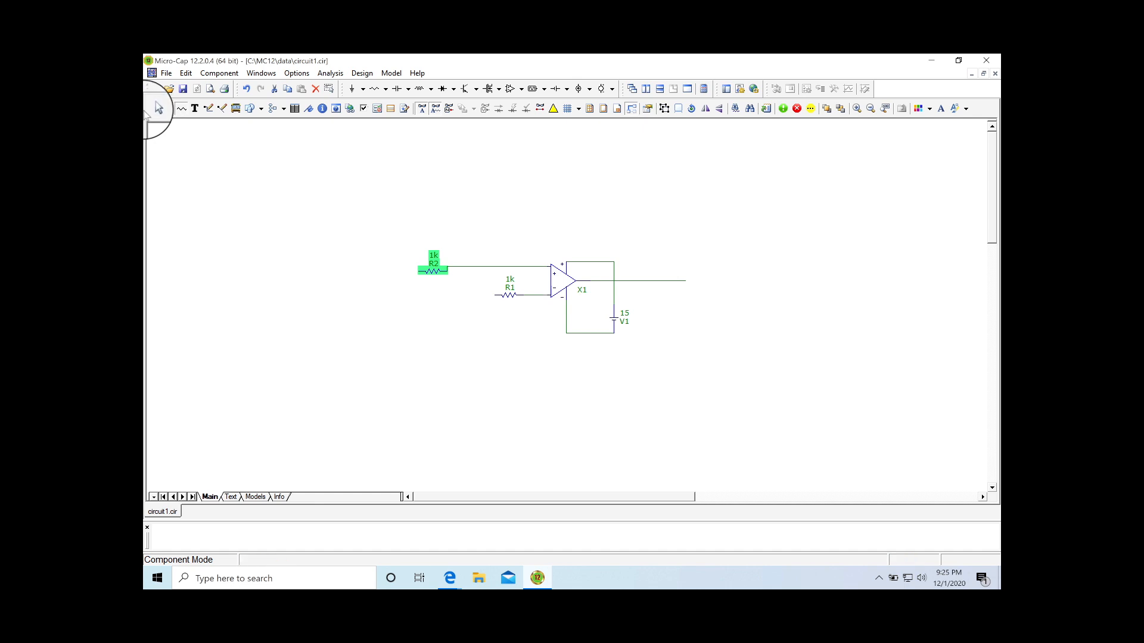
{"action": "left_click", "coordinate": [154, 108]}
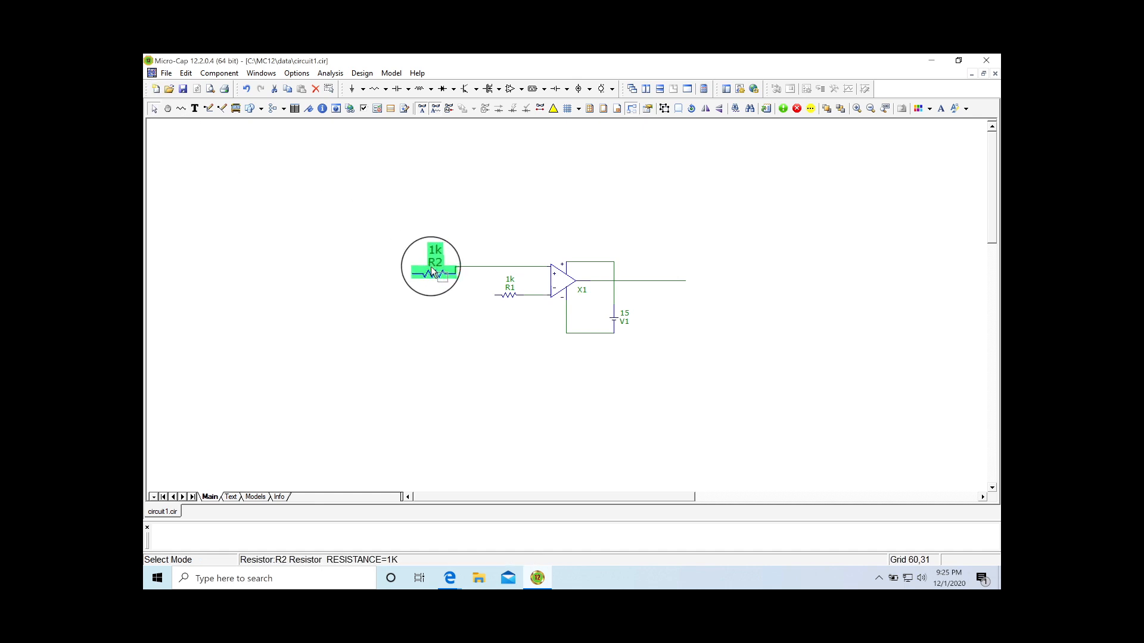
{"action": "left_click_drag", "start_coordinate": [436, 275], "coordinate": [505, 269]}
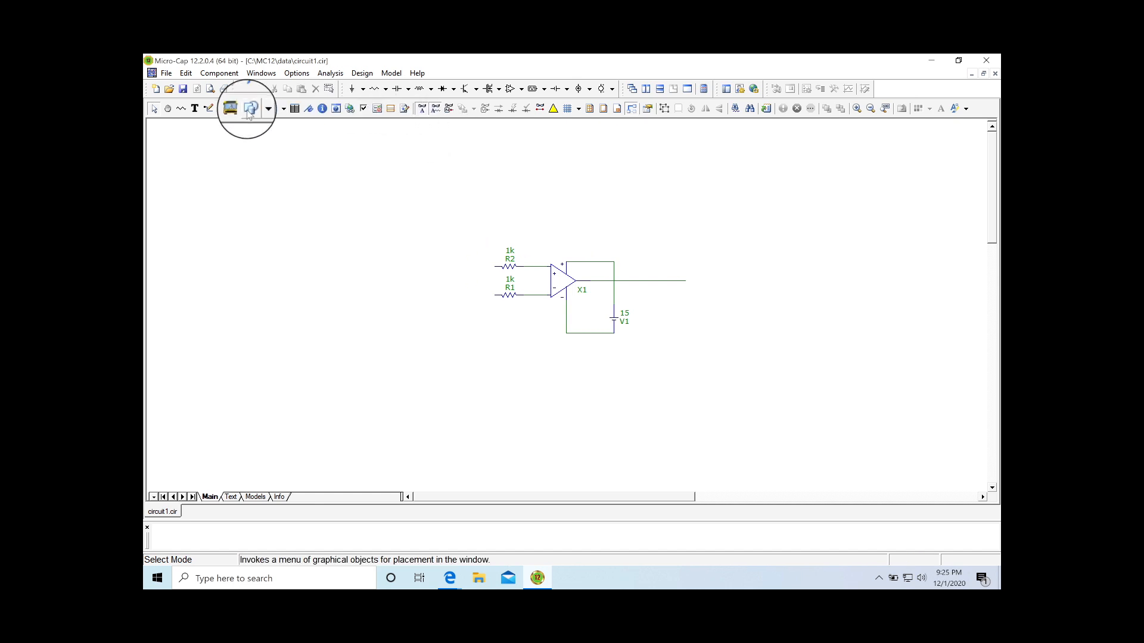
{"action": "left_click", "coordinate": [210, 109]}
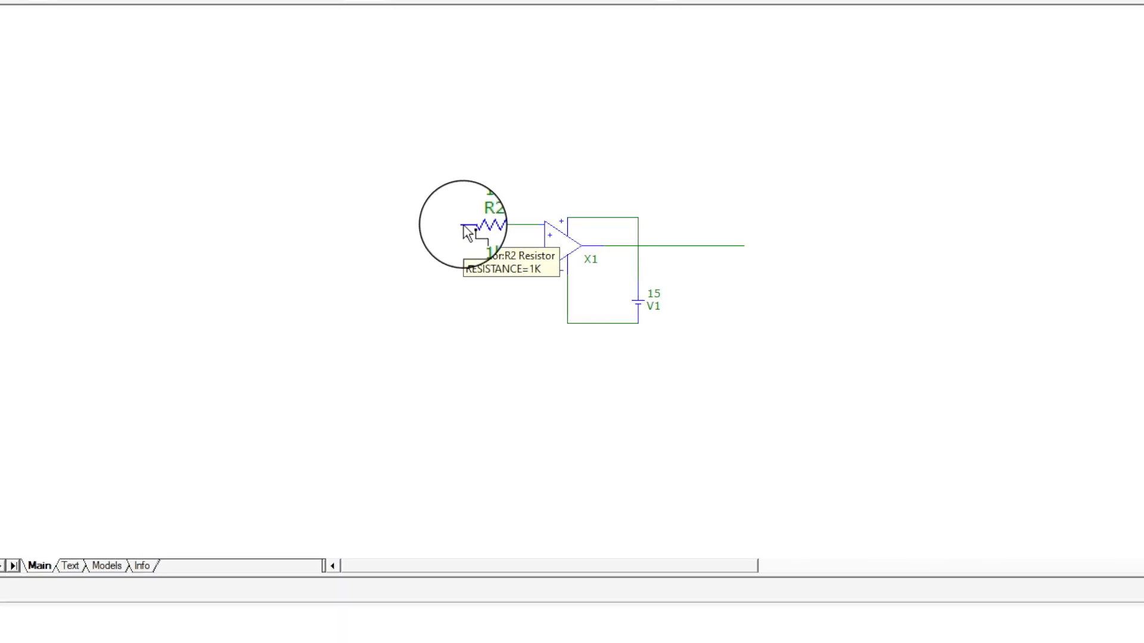
{"action": "left_click_drag", "start_coordinate": [495, 266], "coordinate": [456, 291]}
{"action": "left_click_drag", "start_coordinate": [378, 244], "coordinate": [567, 318]}
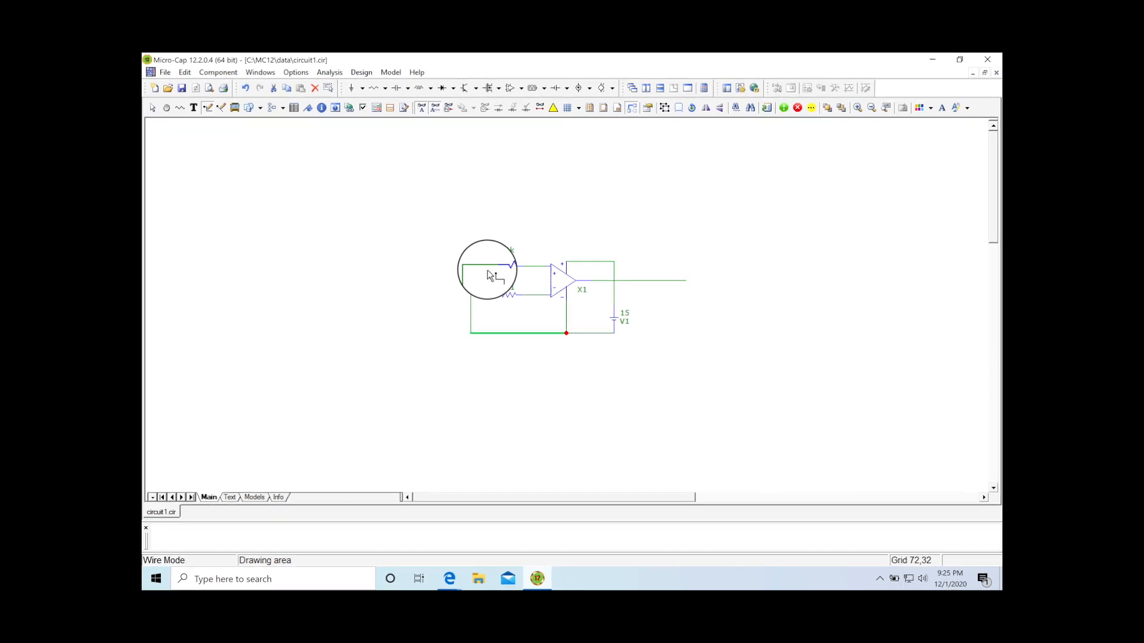
{"action": "left_click", "coordinate": [246, 88]}
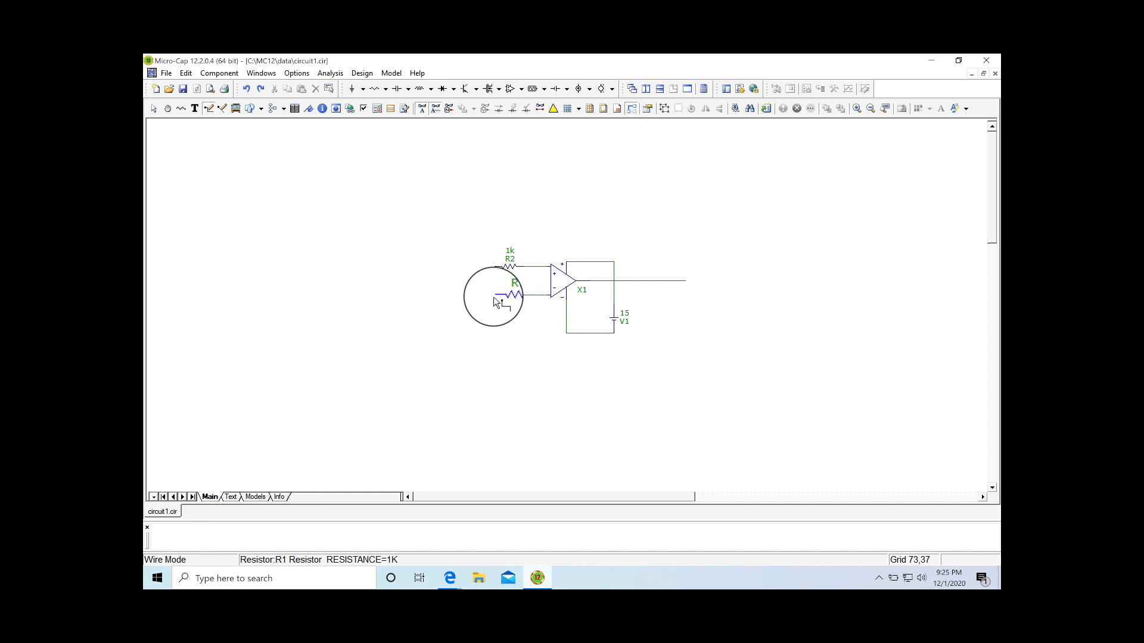
Wire R1's free end down to the battery's negative rail and draw a wire outward from R2's free end.
{"action": "left_click_drag", "start_coordinate": [493, 297], "coordinate": [490, 301]}
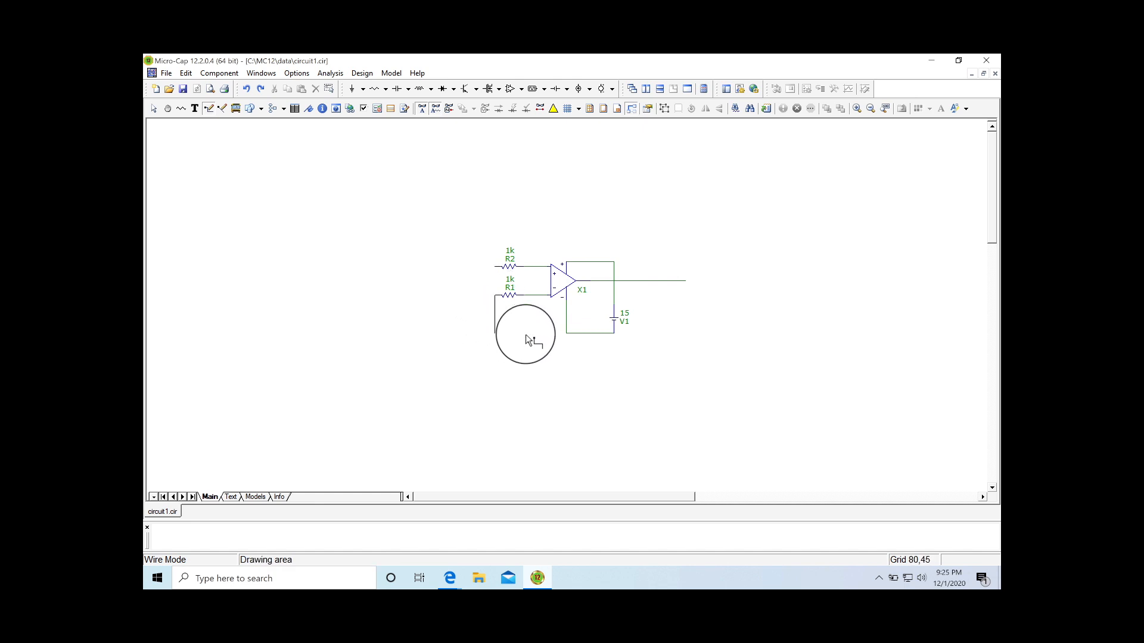
{"action": "left_click_drag", "start_coordinate": [565, 334], "coordinate": [566, 334]}
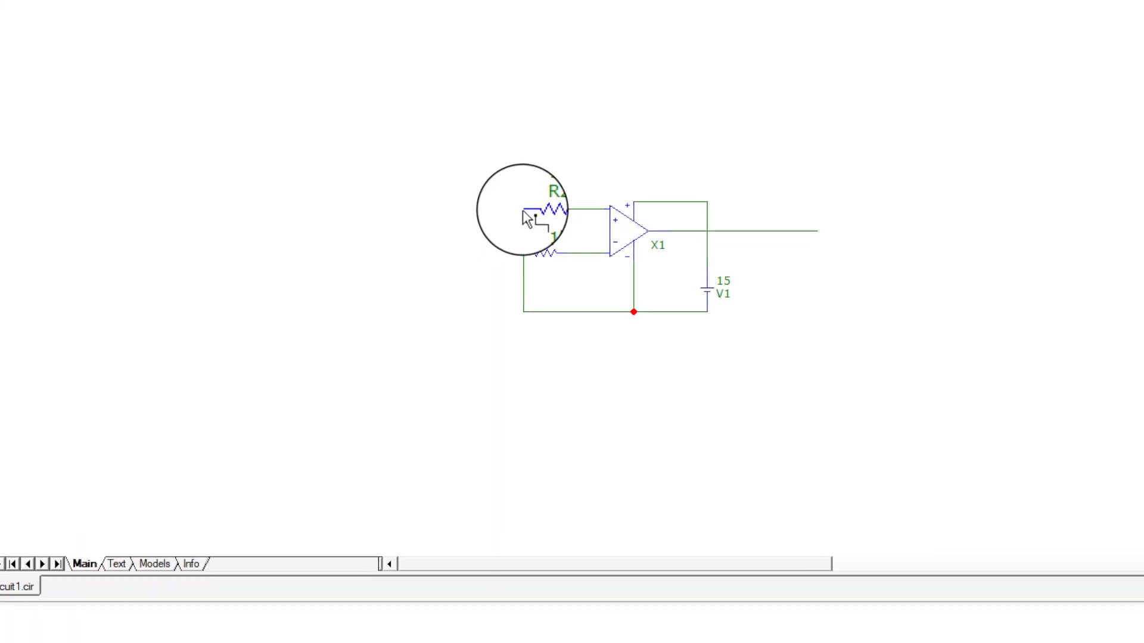
{"action": "left_click_drag", "start_coordinate": [523, 209], "coordinate": [465, 209]}
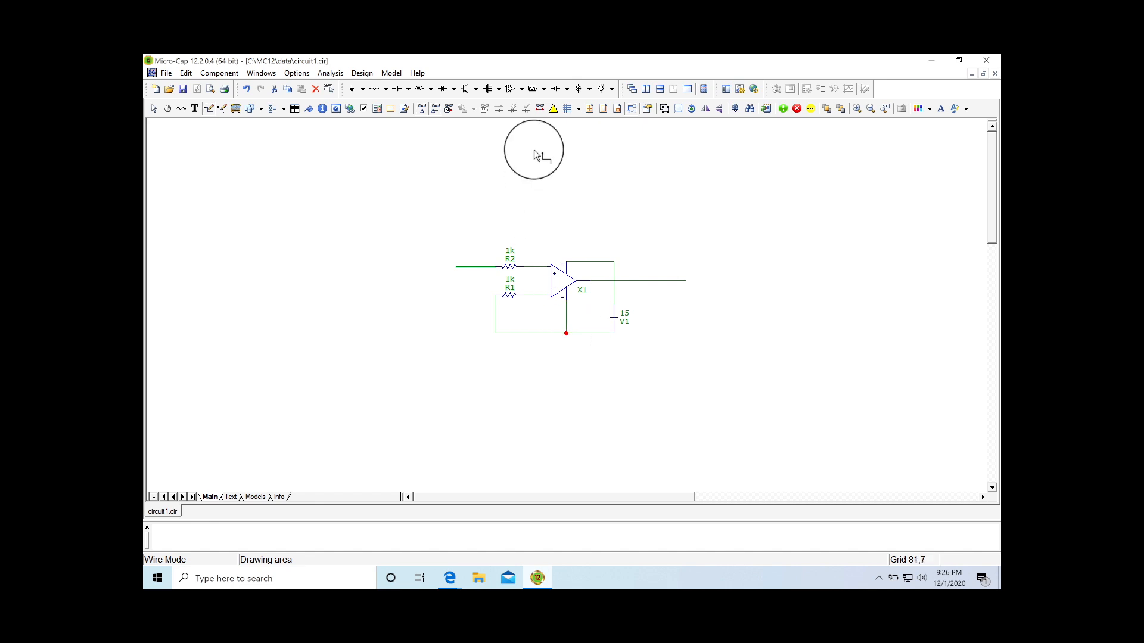
Place a ground at the battery's lower terminal and a vertical voltage source, positive end up, at the end of R2's input wire.
{"action": "left_click", "coordinate": [353, 93]}
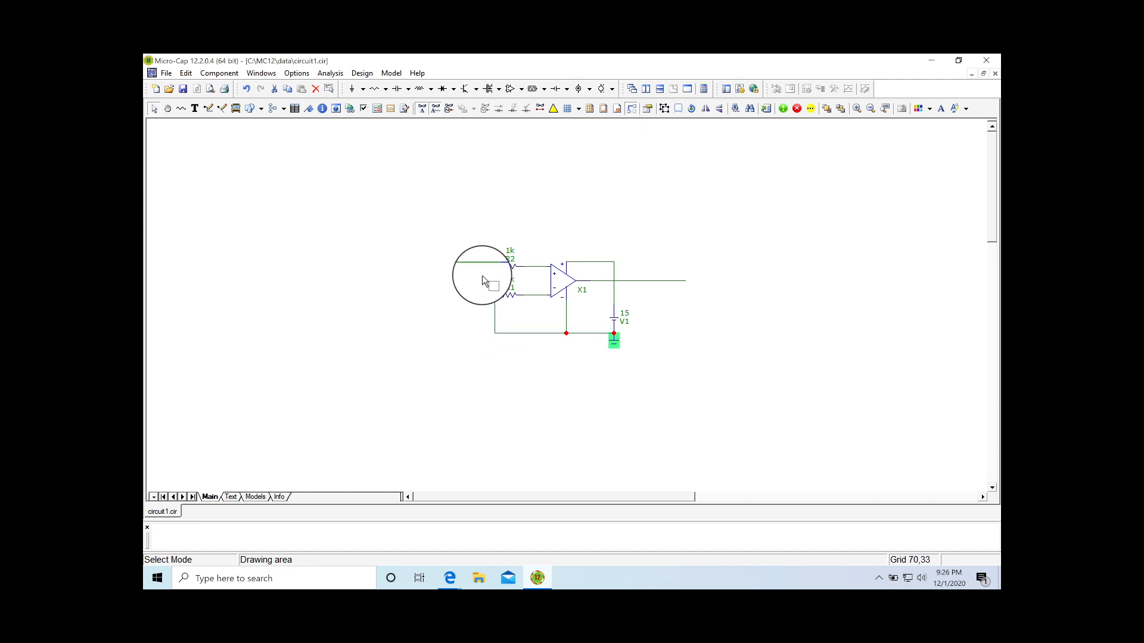
{"action": "left_click", "coordinate": [613, 90]}
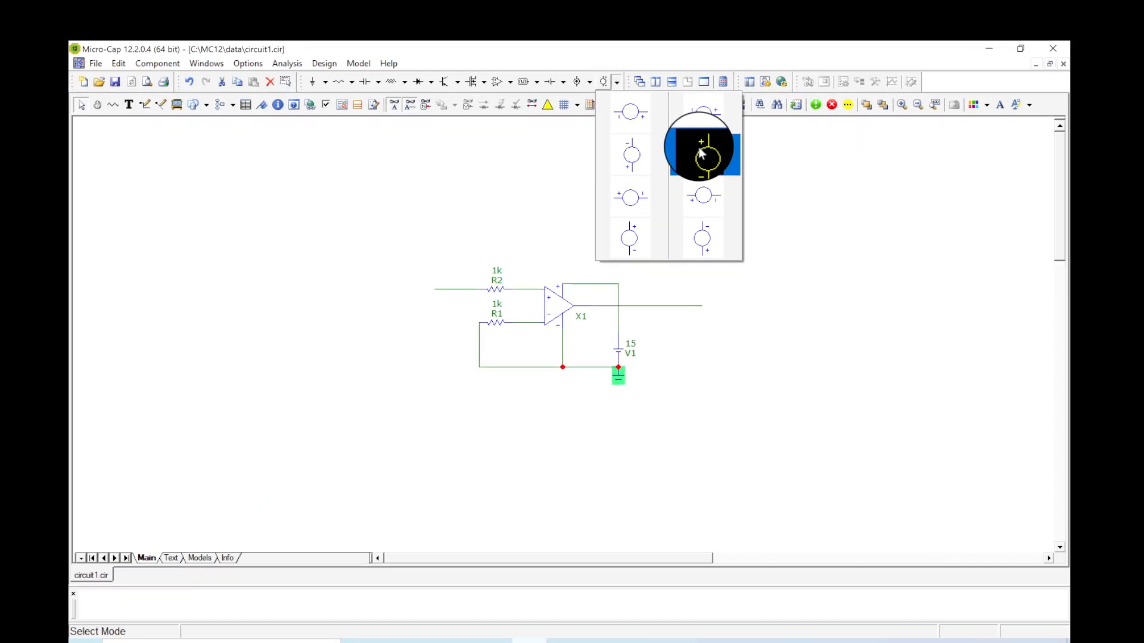
{"action": "left_click", "coordinate": [764, 170]}
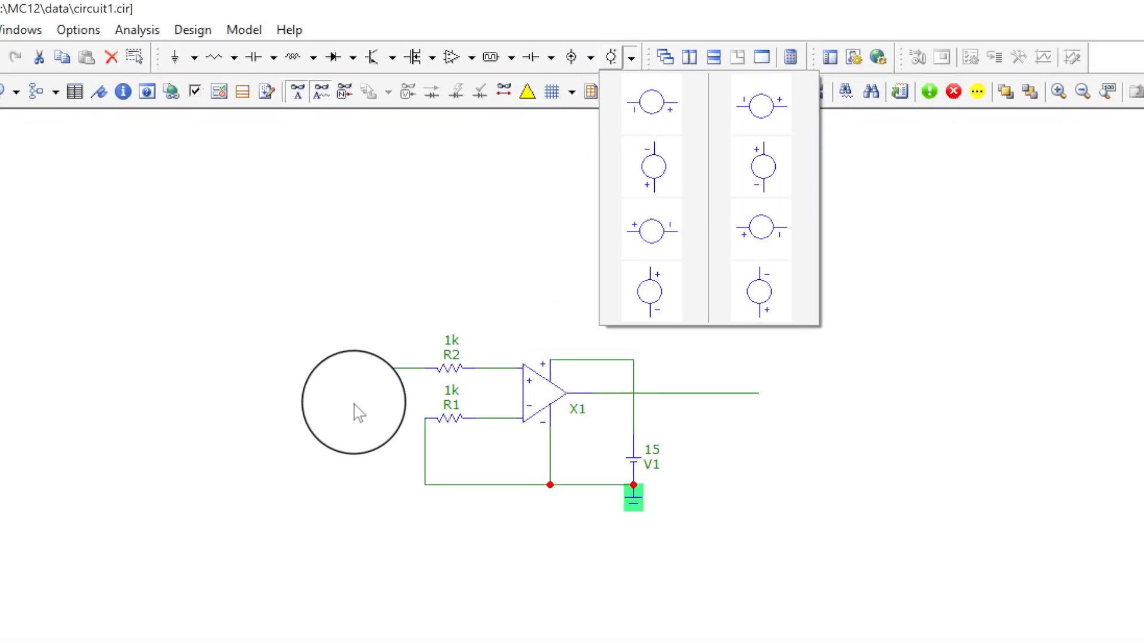
{"action": "left_click", "coordinate": [629, 54]}
{"action": "left_click", "coordinate": [761, 171]}
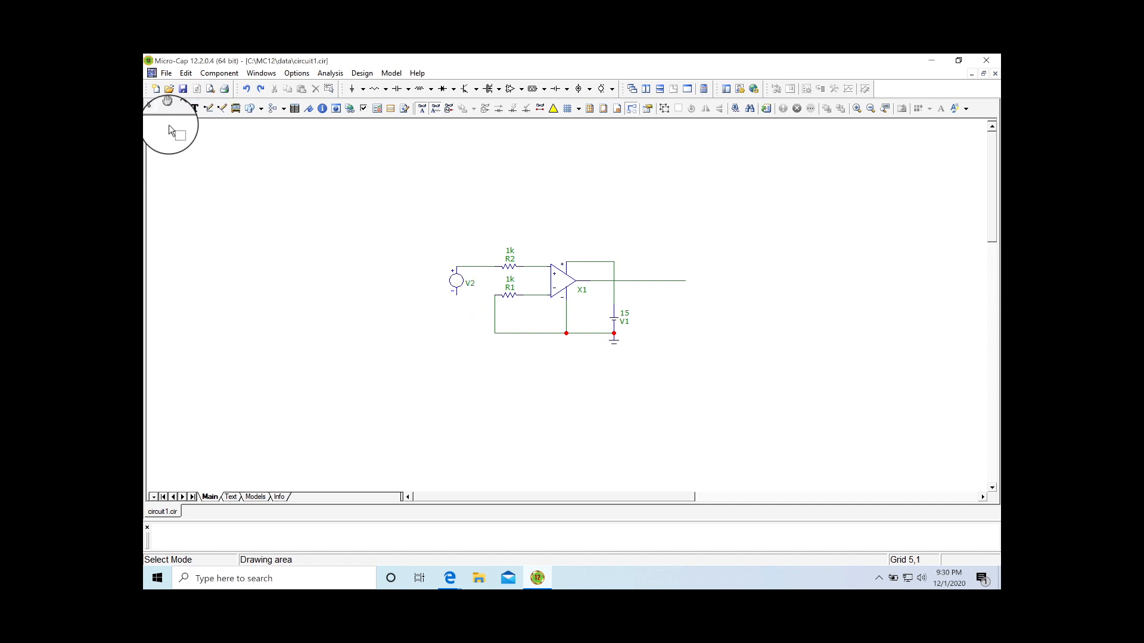
Wire the voltage source's negative terminal to the grounded rail below R1.
{"action": "left_click", "coordinate": [207, 108]}
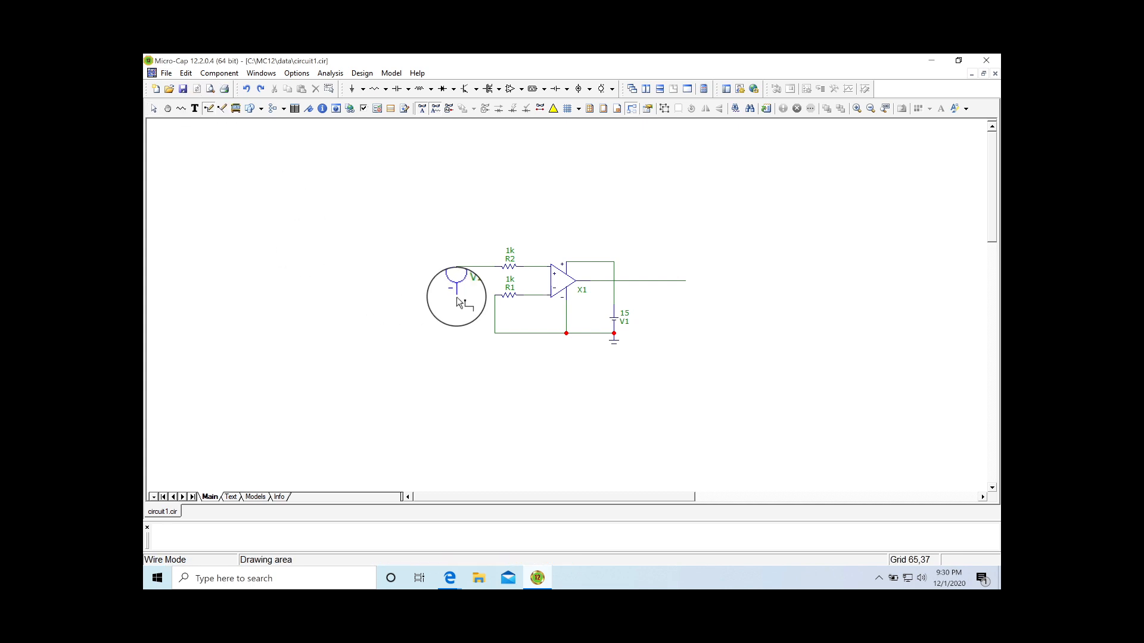
{"action": "left_click_drag", "start_coordinate": [482, 332], "coordinate": [494, 333]}
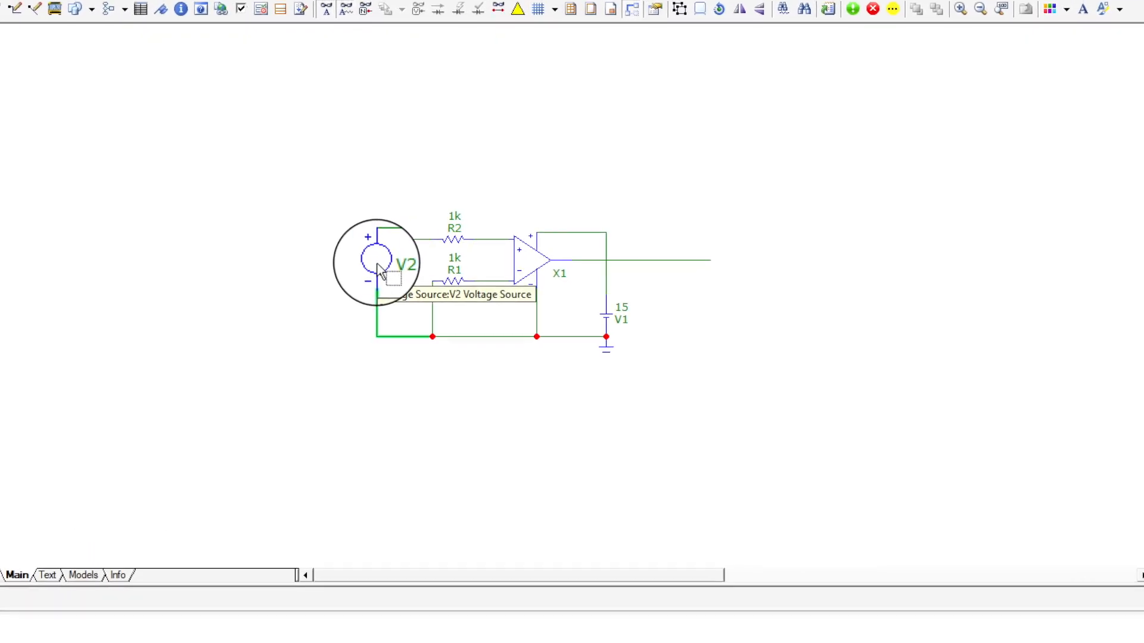
Show the value of voltage source V2 on the schematic and change its waveform to Sin.
{"action": "left_click", "coordinate": [456, 281]}
{"action": "double_click", "coordinate": [375, 262]}
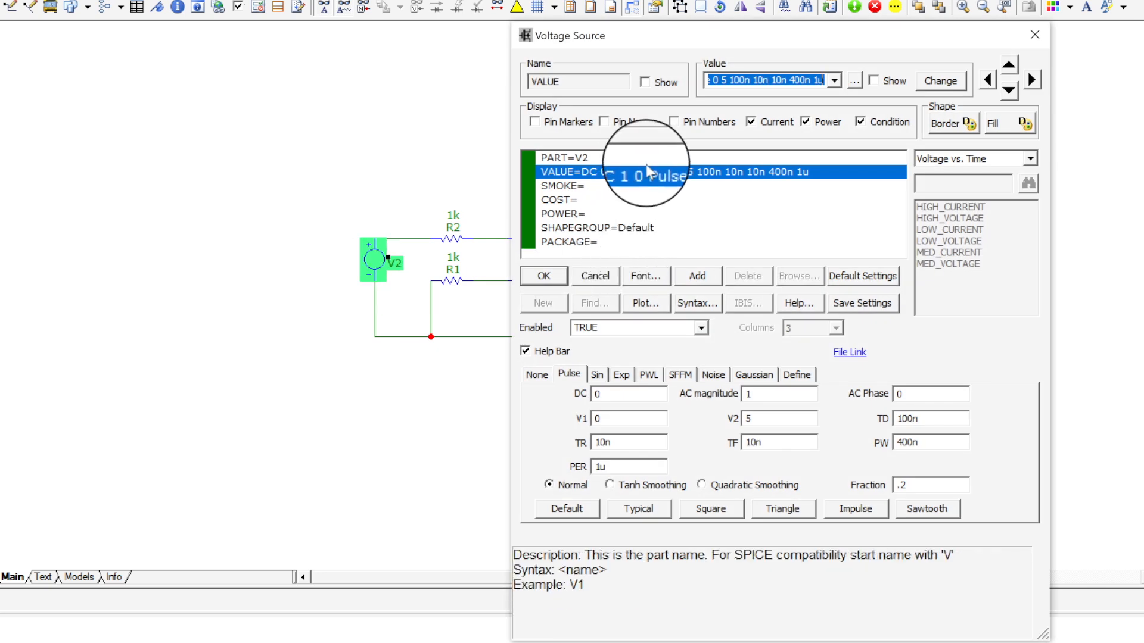
{"action": "left_click", "coordinate": [874, 80]}
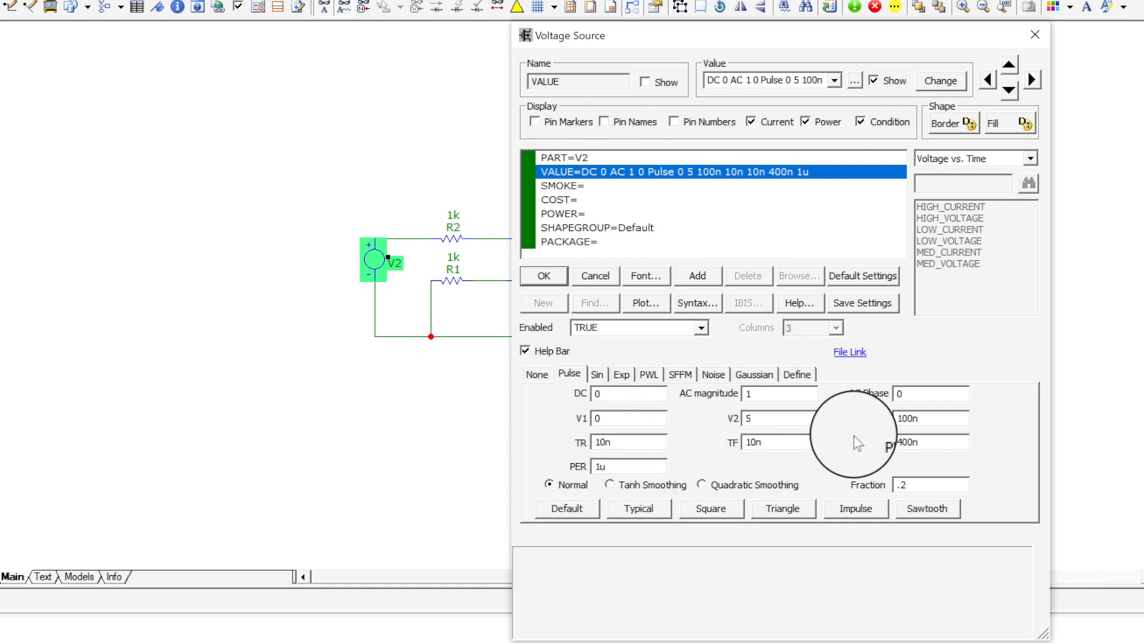
{"action": "left_click", "coordinate": [596, 375]}
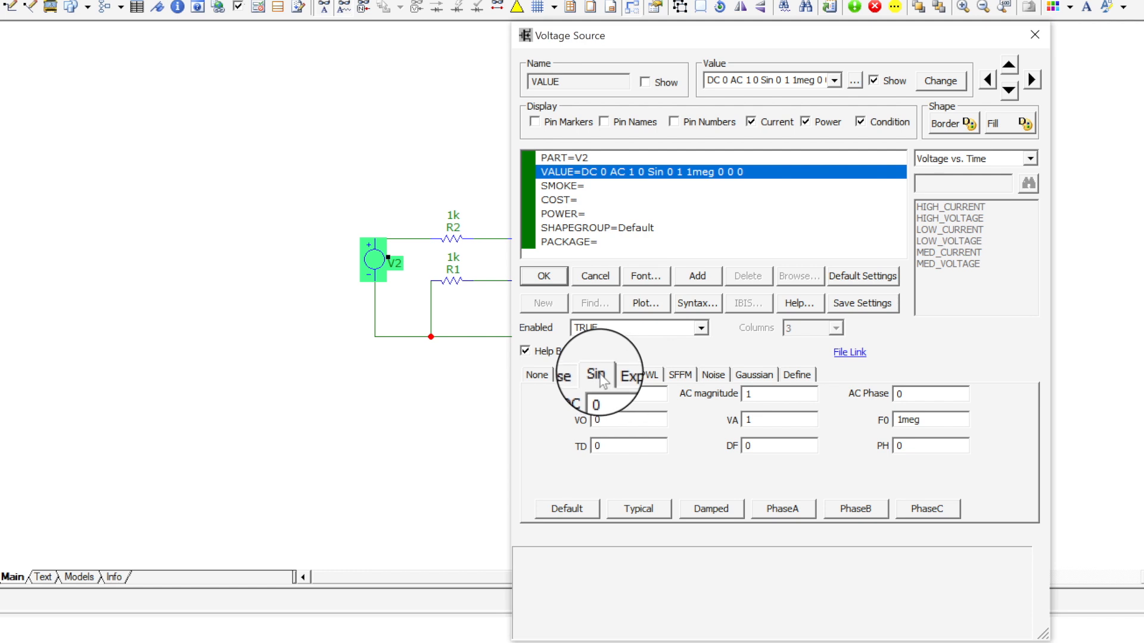
Examine V2's sine parameters: AC magnitude, amplitude VA, damping factor DF, offset VO, DC, phase PH and frequency F0.
{"action": "left_click", "coordinate": [765, 398]}
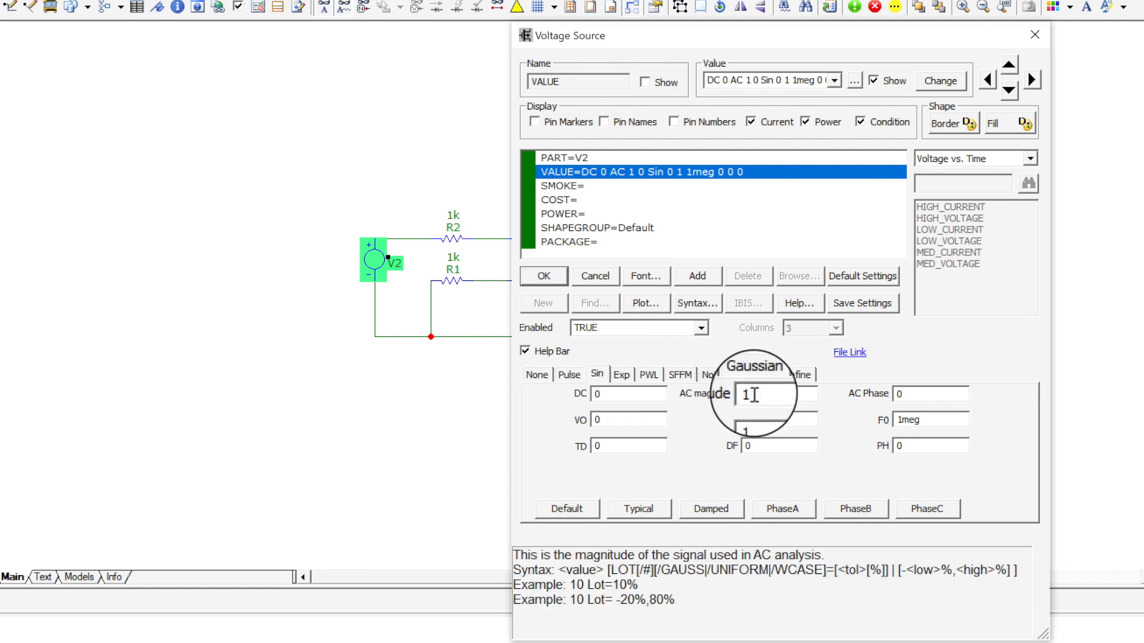
{"action": "left_click", "coordinate": [756, 420]}
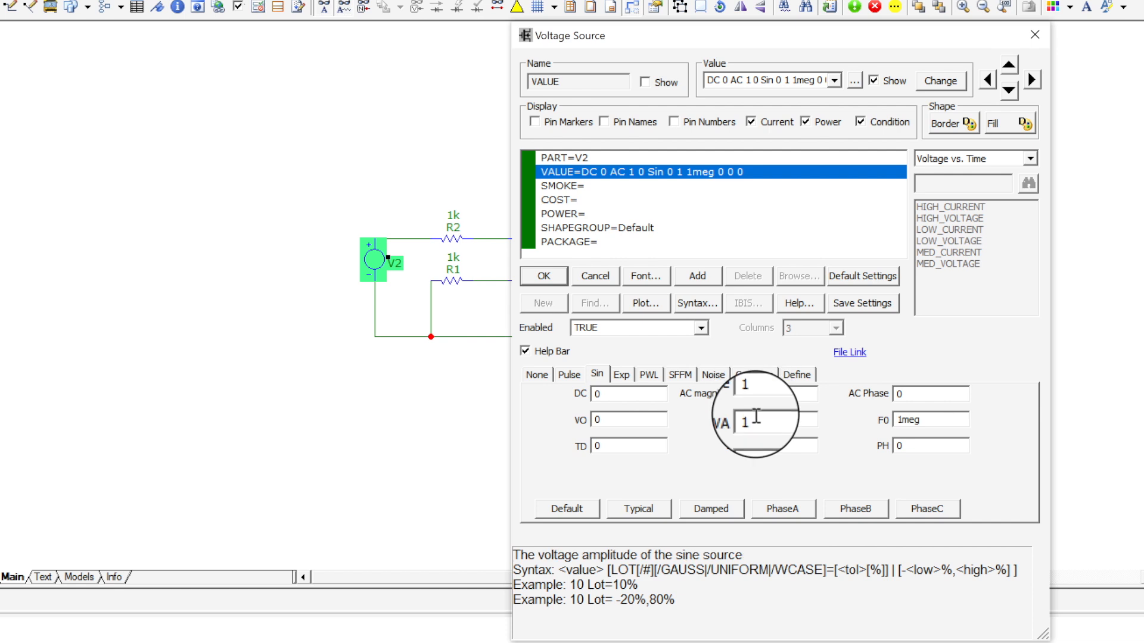
{"action": "left_click", "coordinate": [744, 446]}
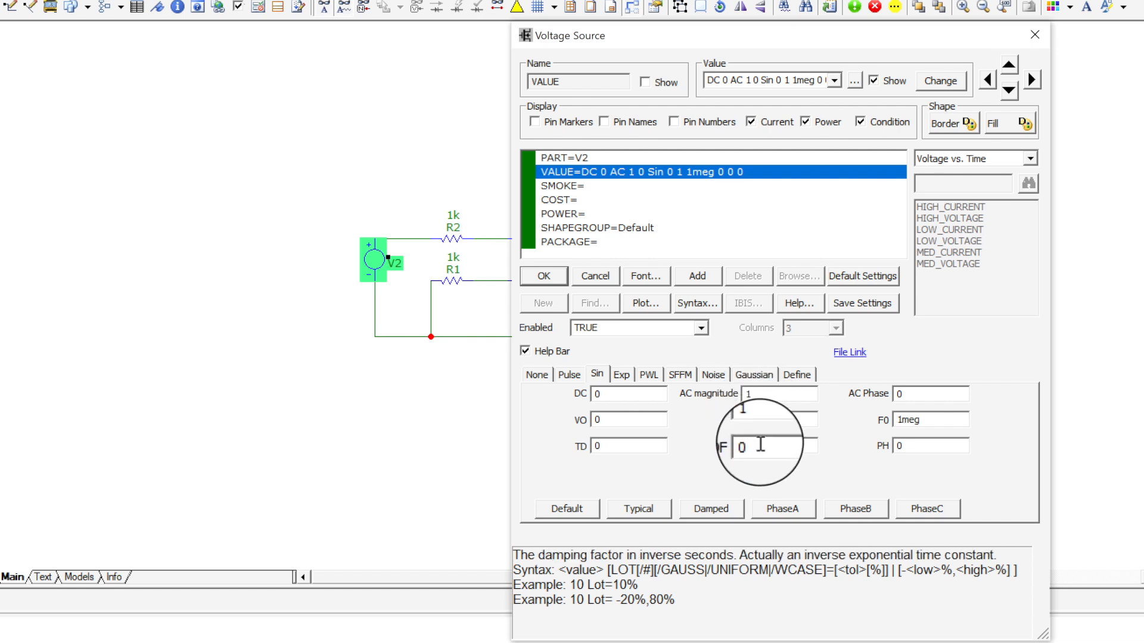
{"action": "left_click", "coordinate": [596, 421]}
{"action": "left_click", "coordinate": [600, 394]}
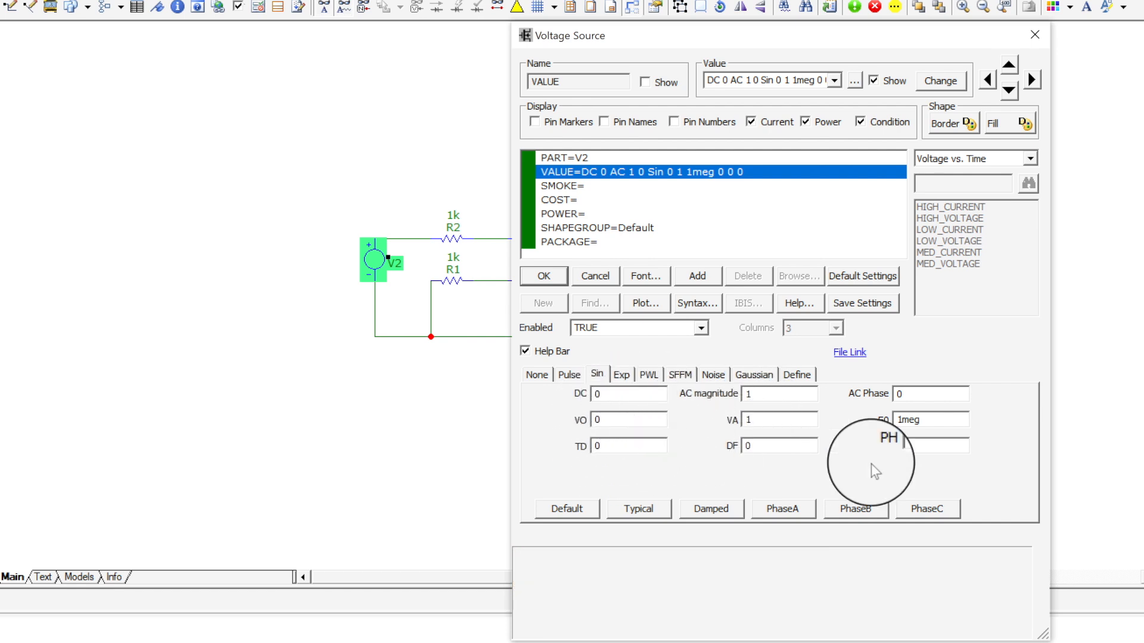
{"action": "left_click", "coordinate": [905, 445]}
{"action": "left_click", "coordinate": [930, 422]}
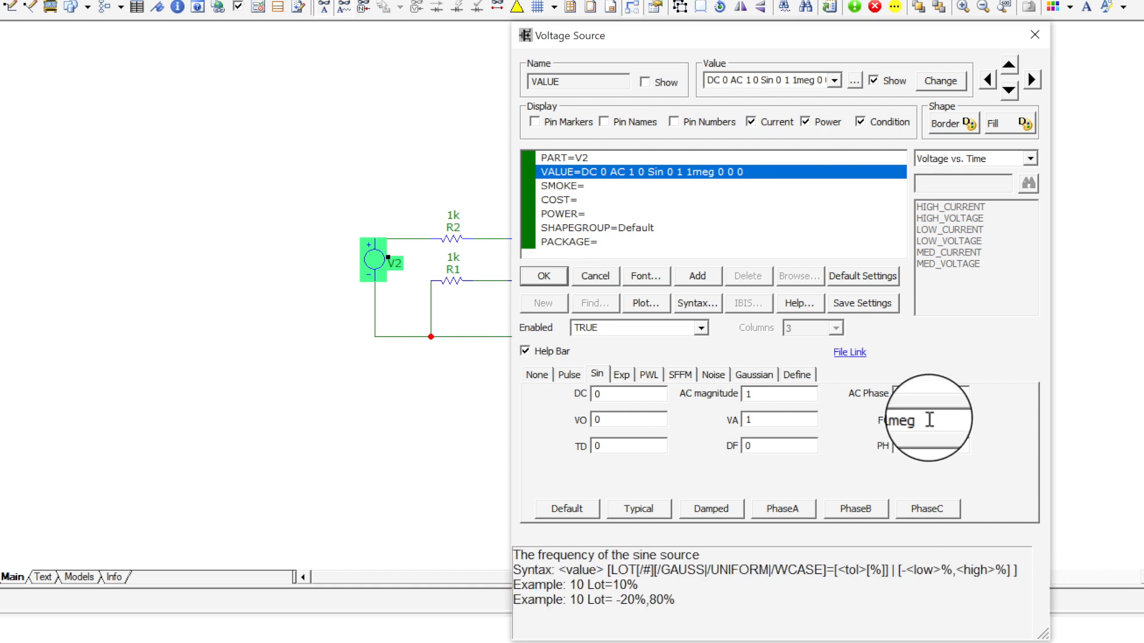
{"action": "left_click", "coordinate": [754, 397]}
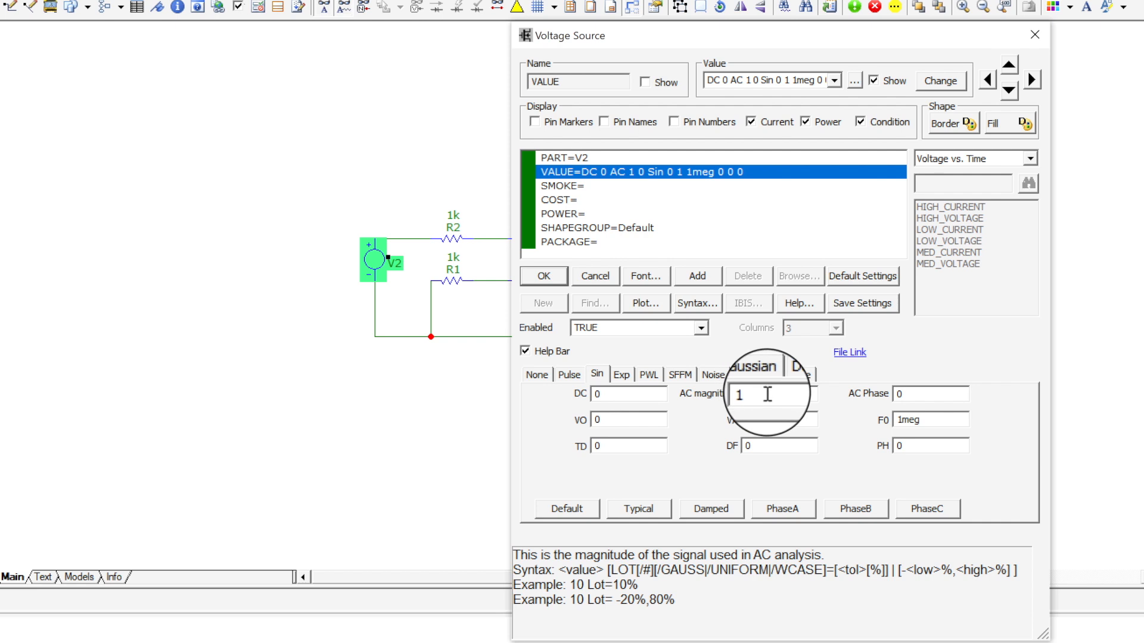
Accept V2's sine settings and move its value text clear of the resistors and op-amp, to just above the source.
{"action": "left_click", "coordinate": [754, 421]}
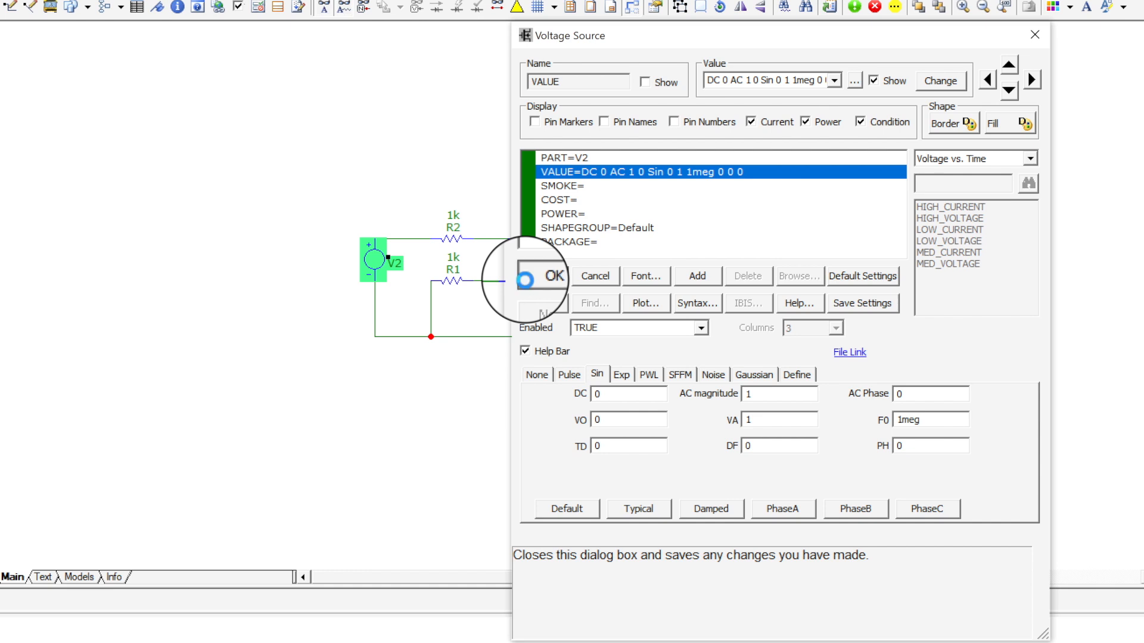
{"action": "left_click", "coordinate": [525, 280]}
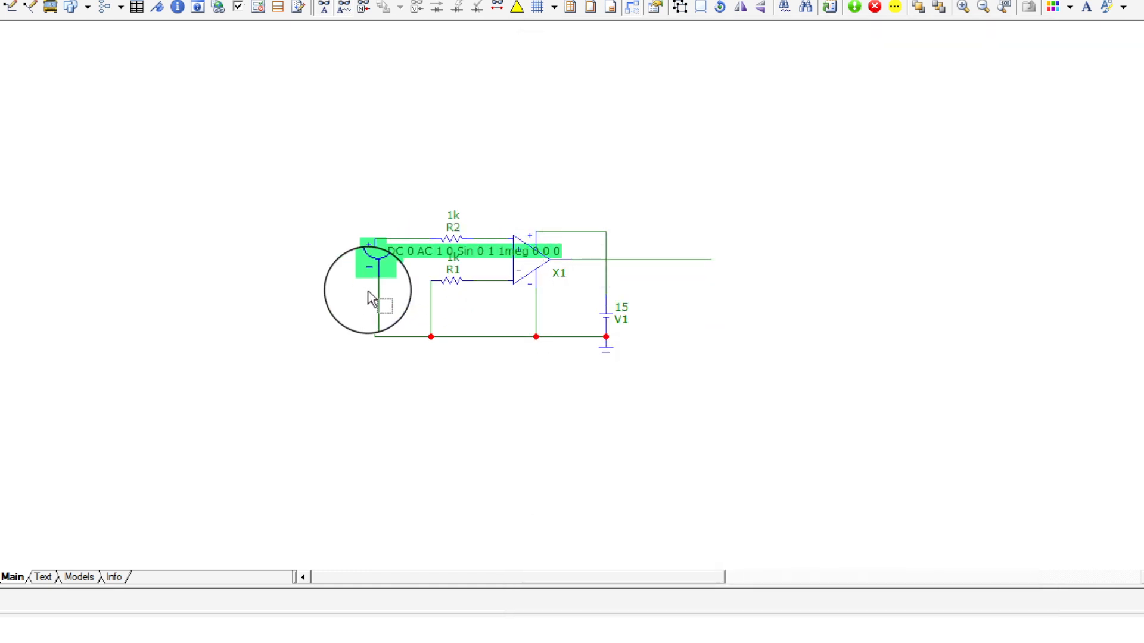
{"action": "left_click", "coordinate": [332, 301]}
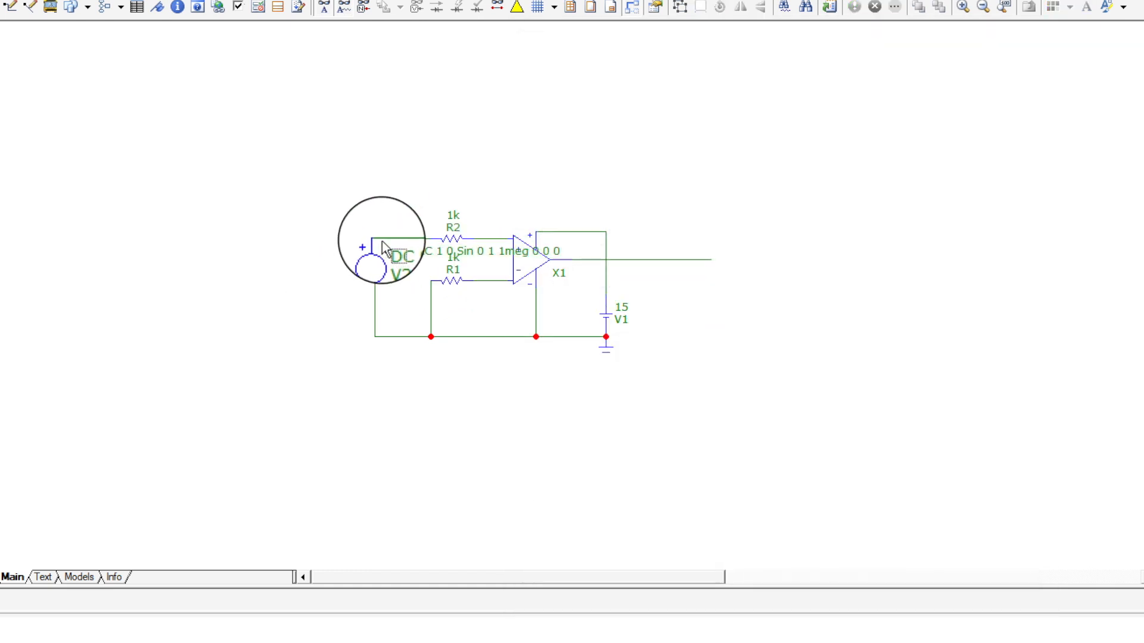
{"action": "left_click", "coordinate": [424, 252]}
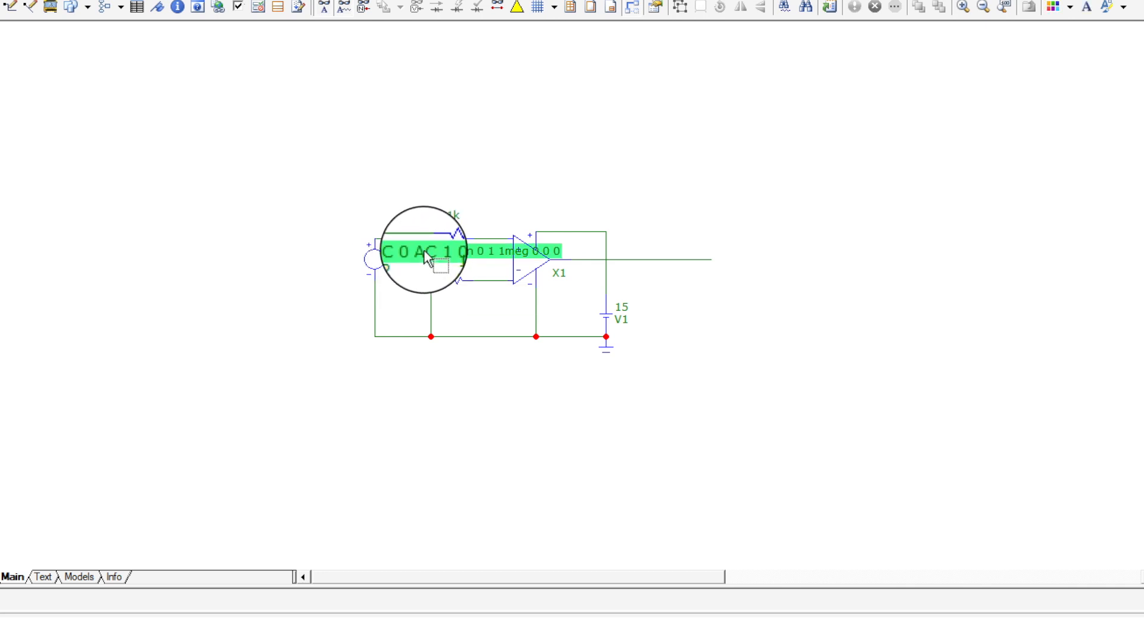
{"action": "left_click_drag", "start_coordinate": [424, 249], "coordinate": [292, 228]}
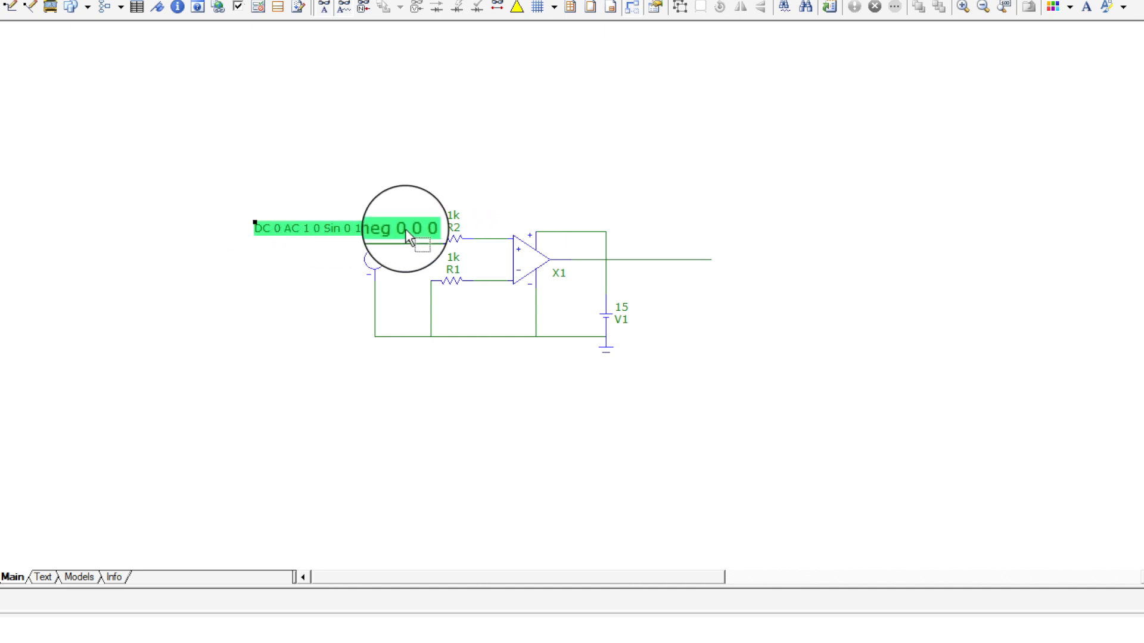
{"action": "left_click", "coordinate": [290, 304]}
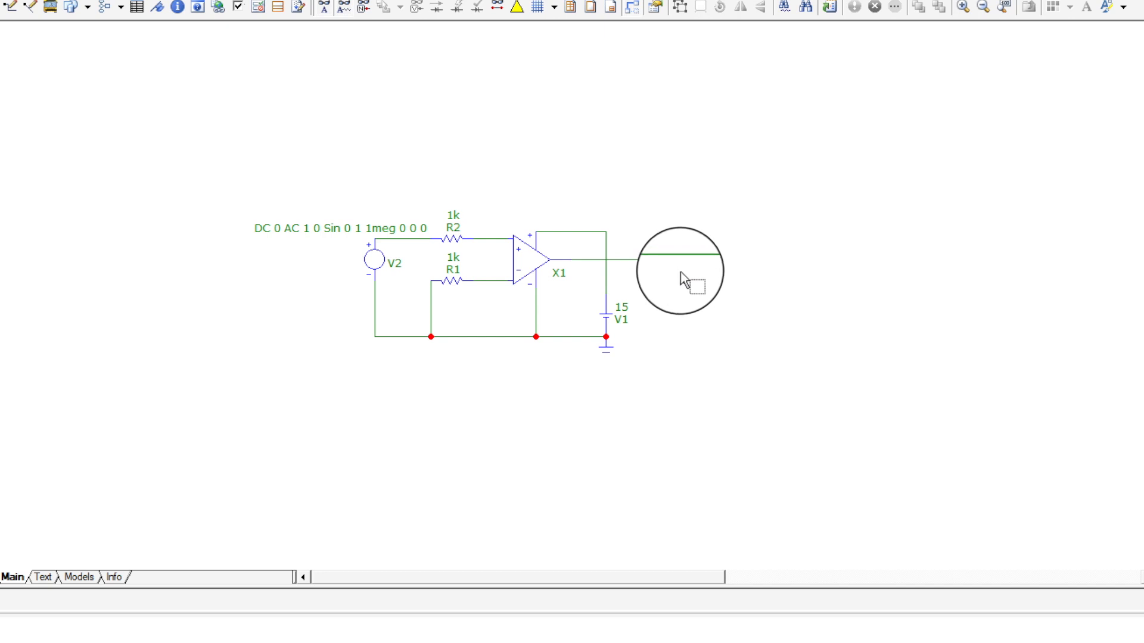
Name the op-amp's output wire node Vout.
{"action": "double_click", "coordinate": [674, 261]}
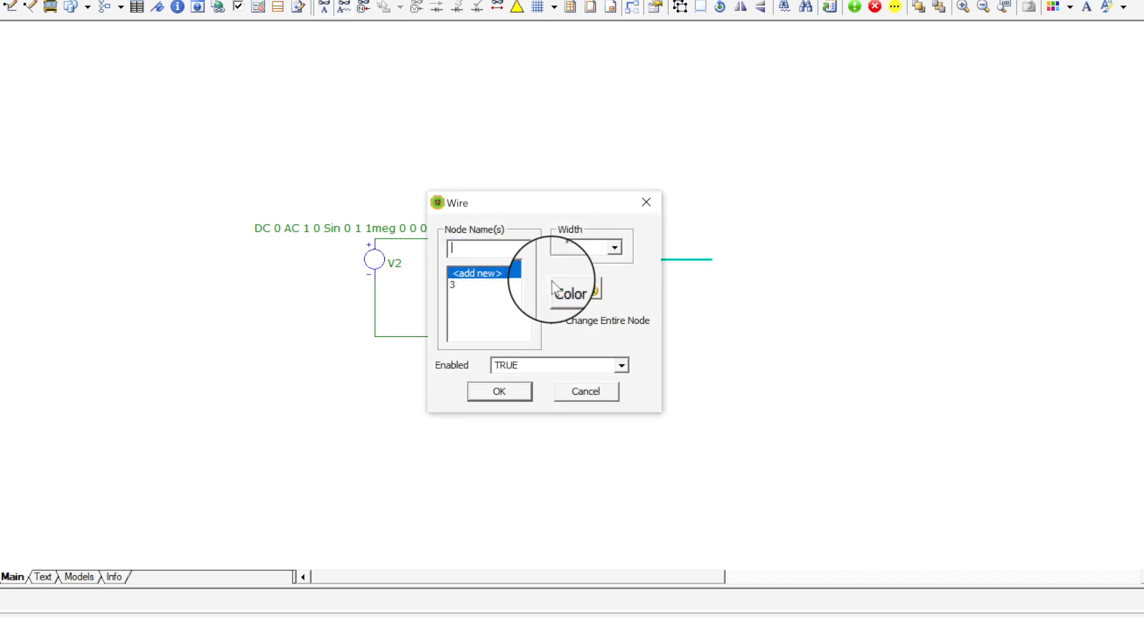
{"action": "type", "text": "Vout"}
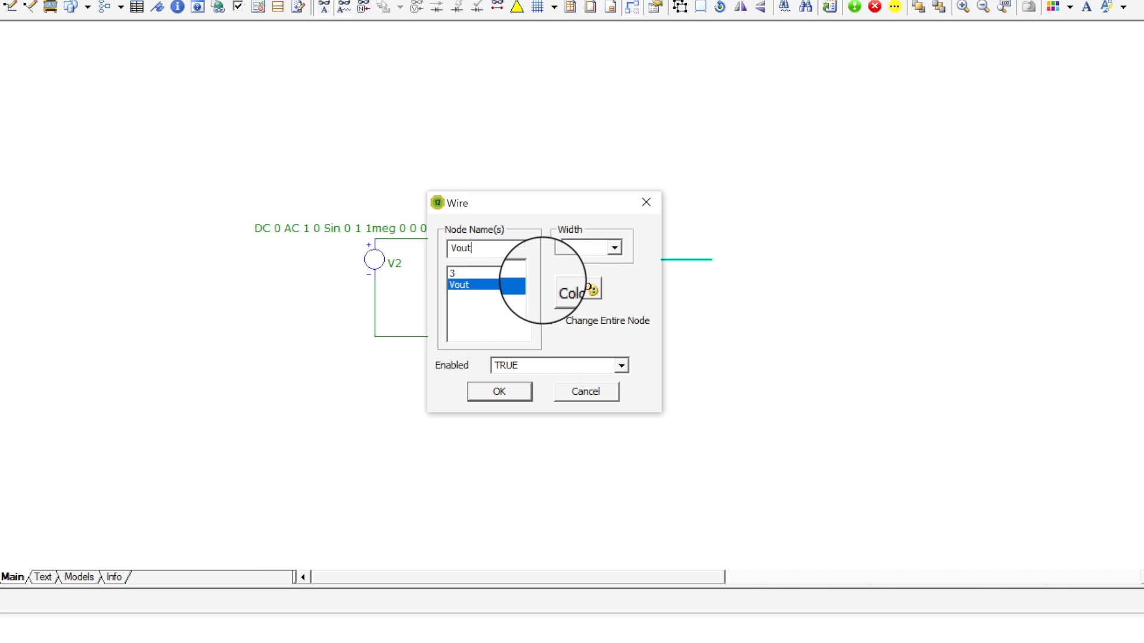
{"action": "key", "text": "Return"}
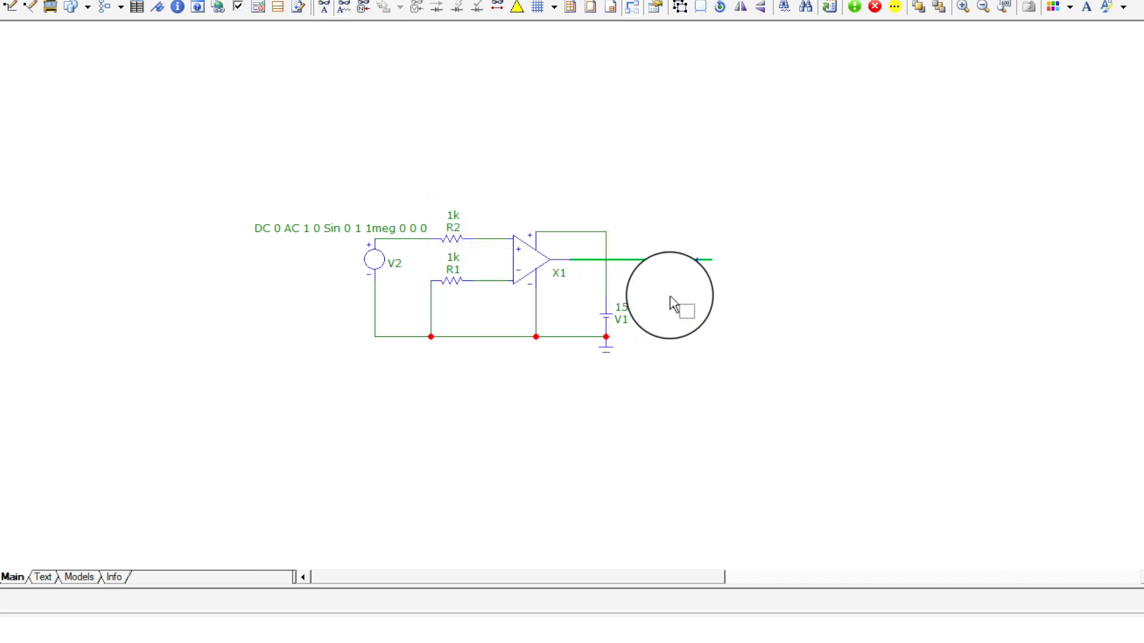
{"action": "left_click", "coordinate": [685, 293]}
Move the Vout label above the output wire and back onto the wire.
{"action": "left_click", "coordinate": [689, 264]}
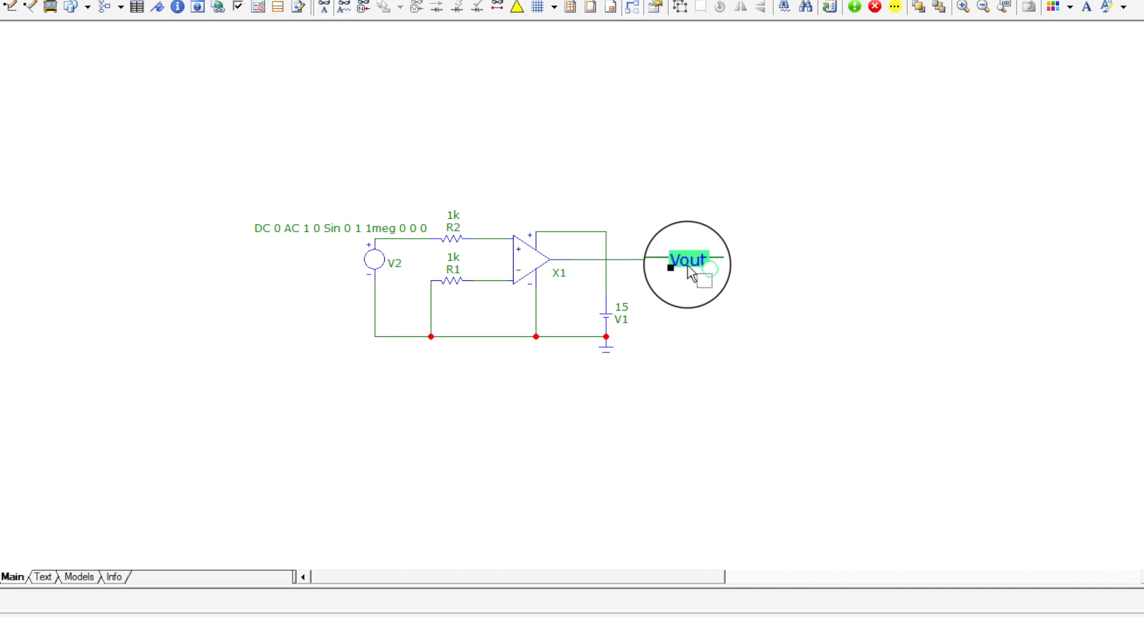
{"action": "left_click", "coordinate": [682, 261]}
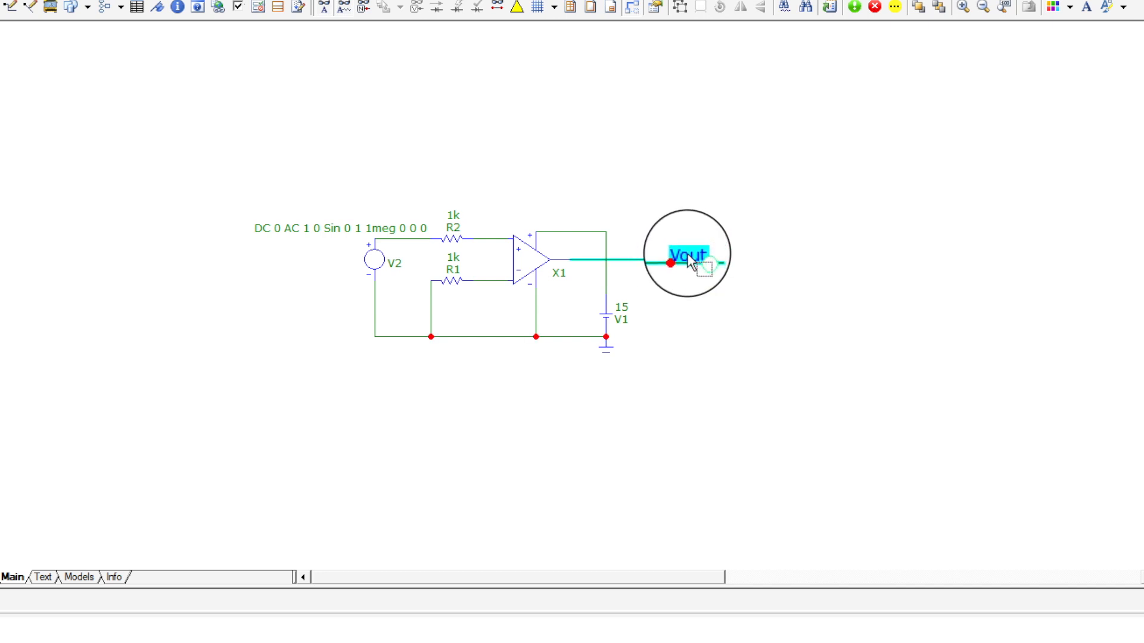
{"action": "left_click_drag", "start_coordinate": [686, 258], "coordinate": [684, 238]}
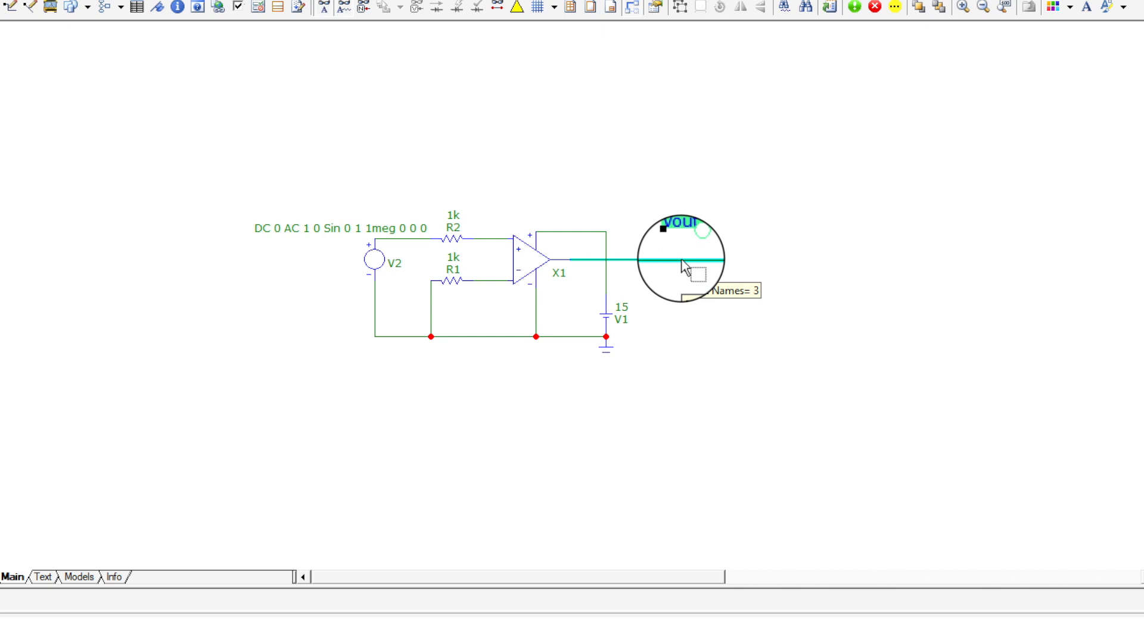
{"action": "left_click_drag", "start_coordinate": [678, 236], "coordinate": [676, 262]}
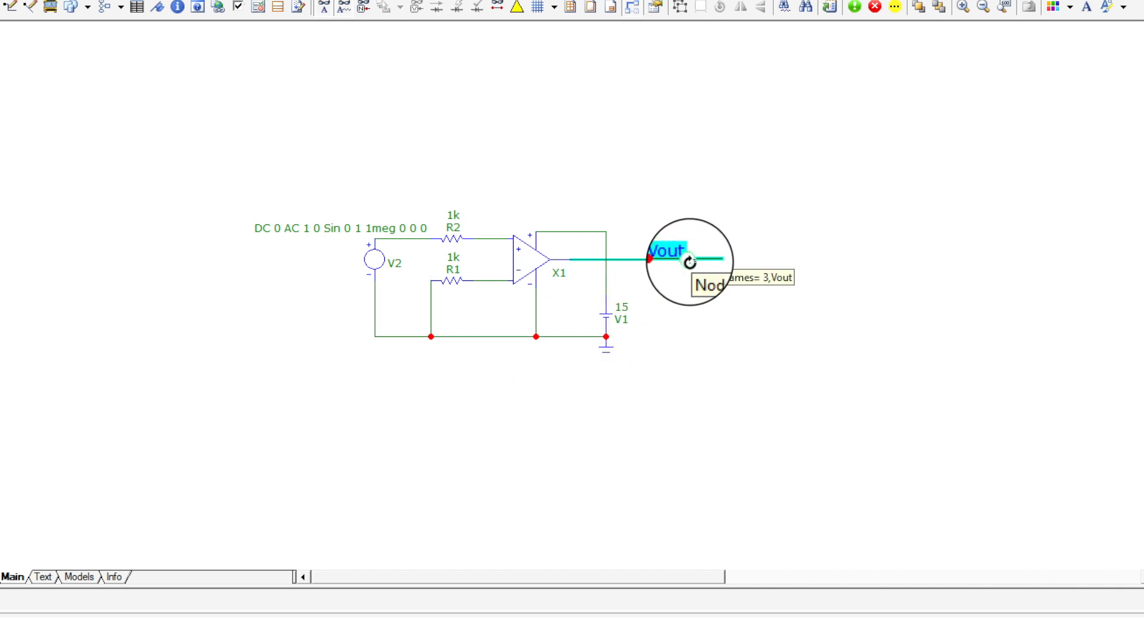
{"action": "left_click", "coordinate": [673, 301]}
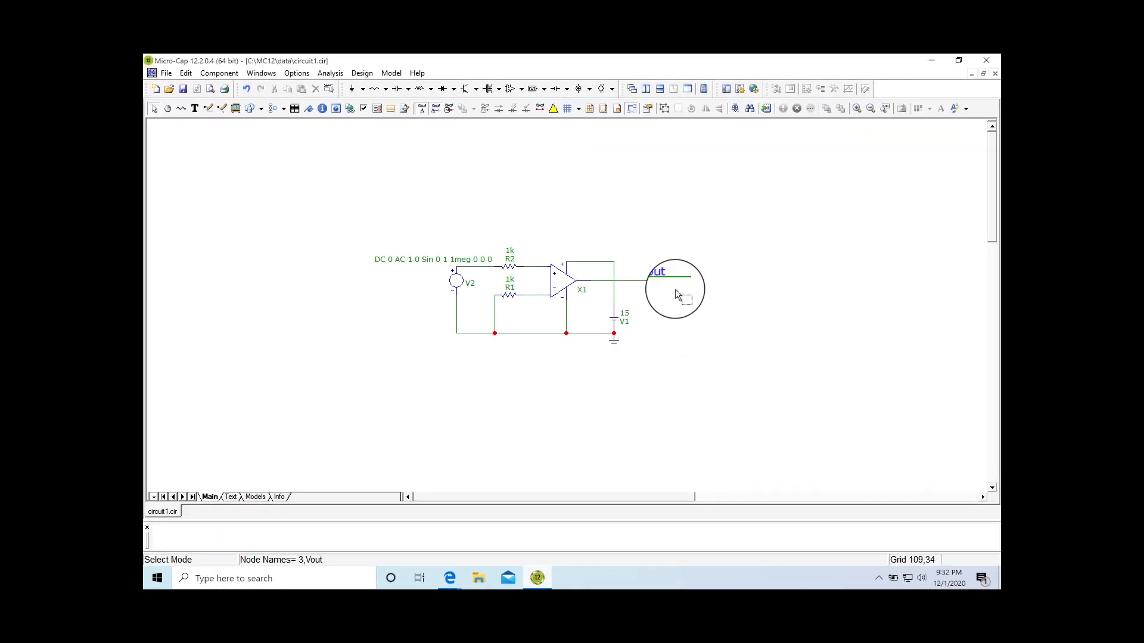
Run a Probe Transient analysis and plot the voltages at V2's wire to R2 and at Vout.
{"action": "left_click", "coordinate": [886, 109]}
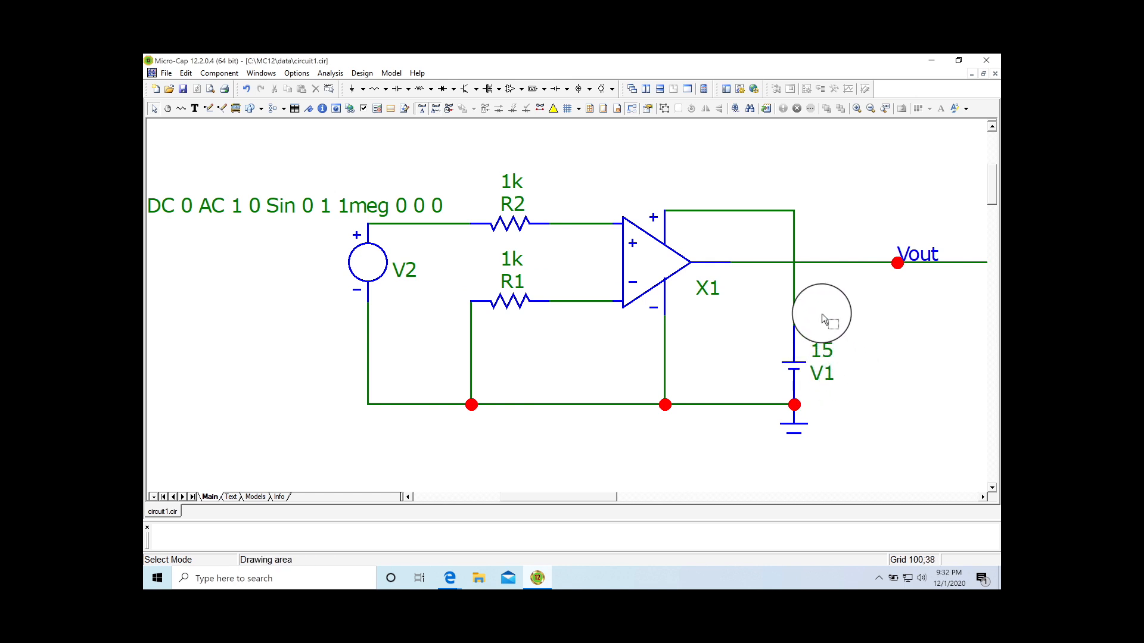
{"action": "left_click", "coordinate": [331, 74]}
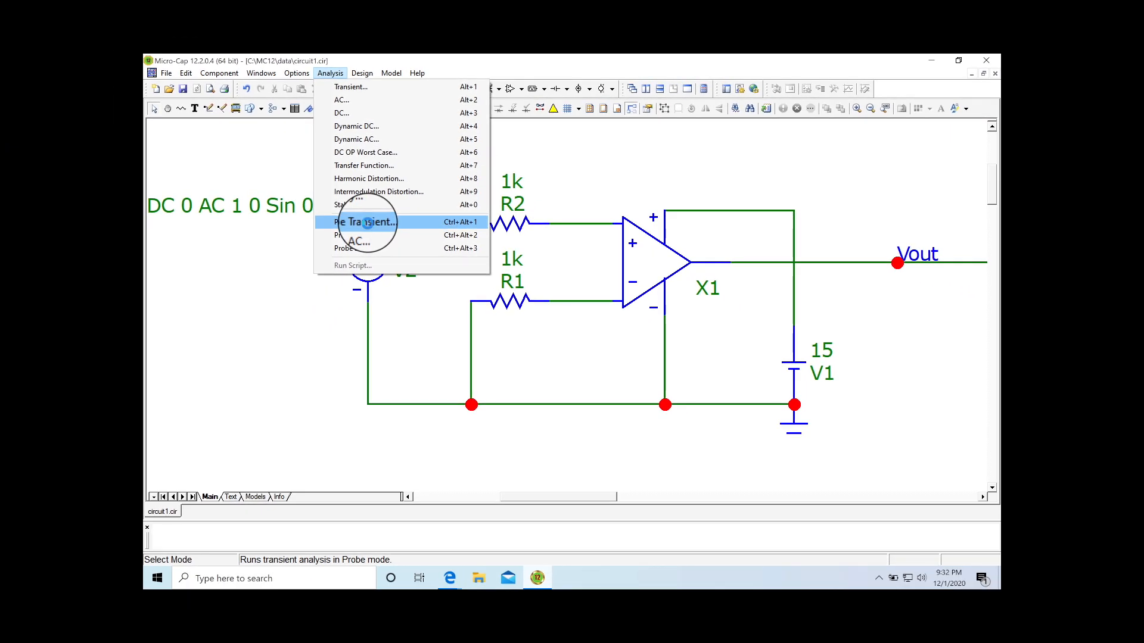
{"action": "left_click", "coordinate": [367, 223]}
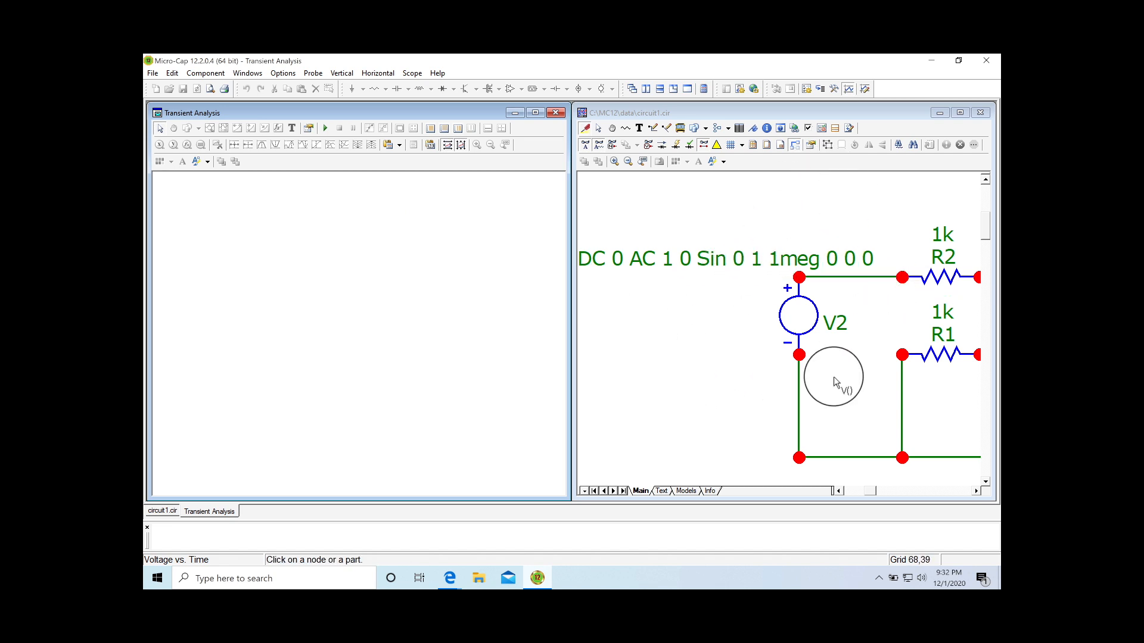
{"action": "left_click", "coordinate": [642, 160]}
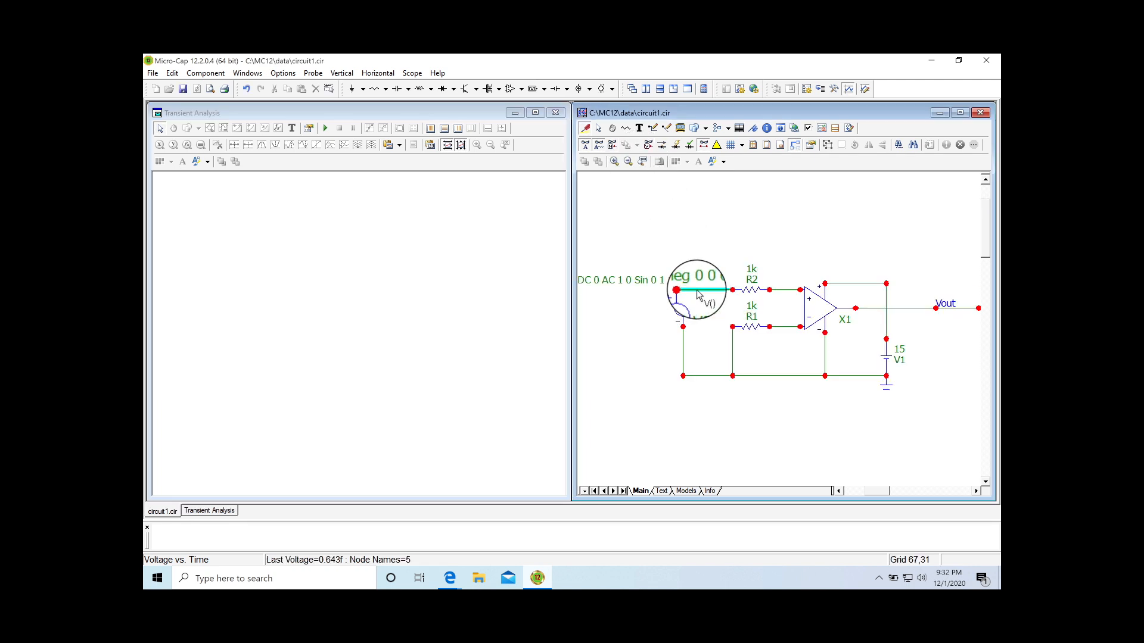
{"action": "left_click", "coordinate": [698, 295]}
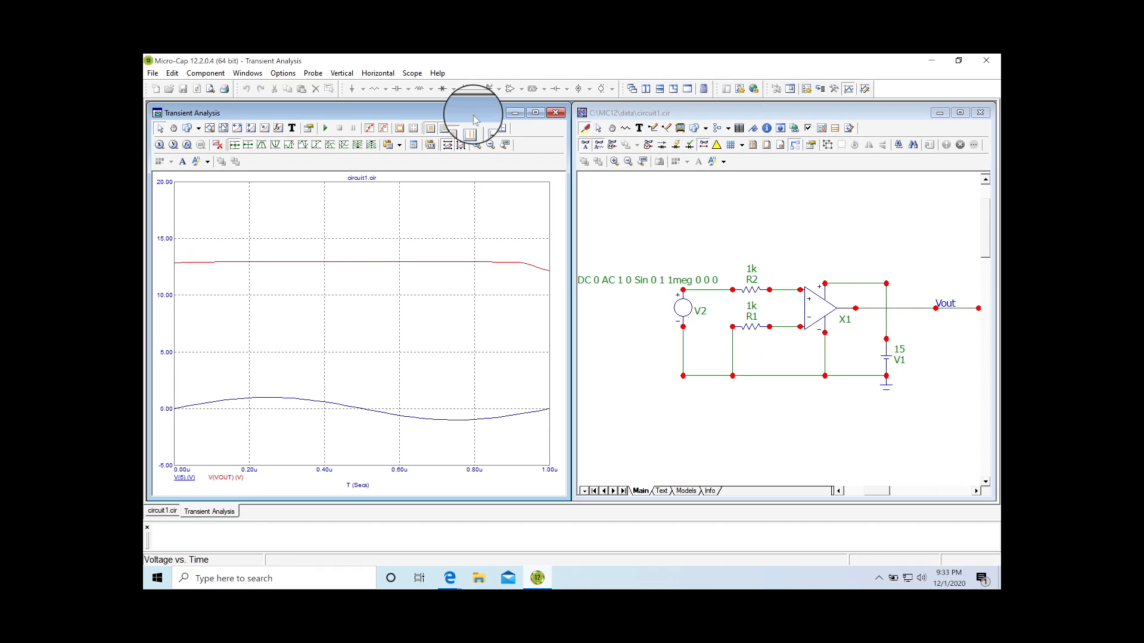
{"action": "left_click", "coordinate": [559, 115]}
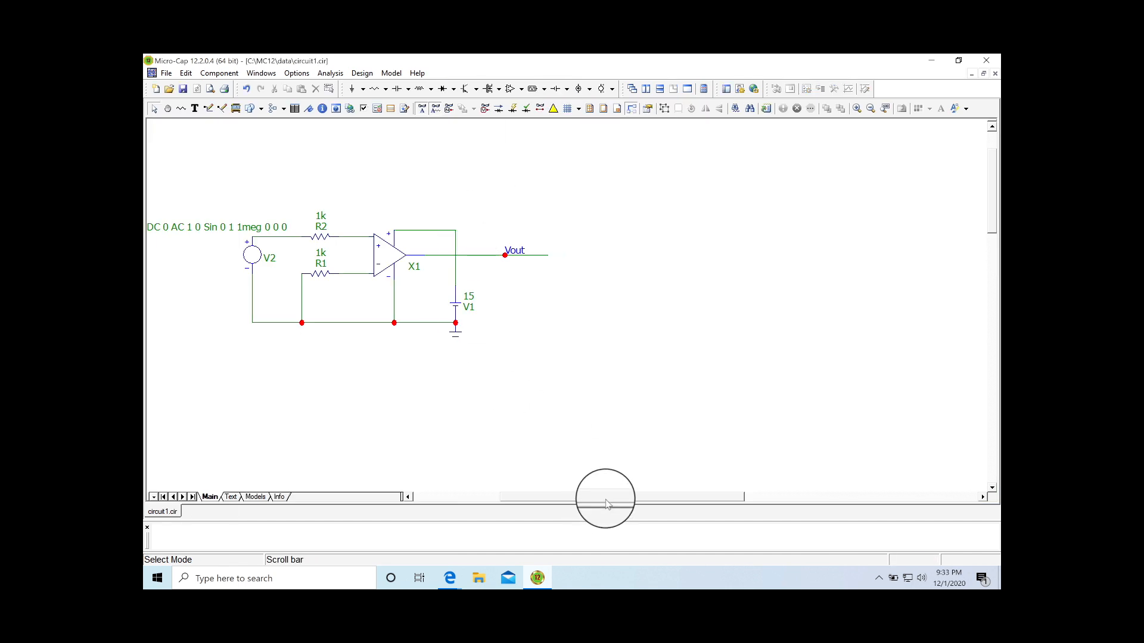
Place a horizontal 10k resistor above op-amp X1.
{"action": "left_click_drag", "start_coordinate": [602, 497], "coordinate": [523, 508]}
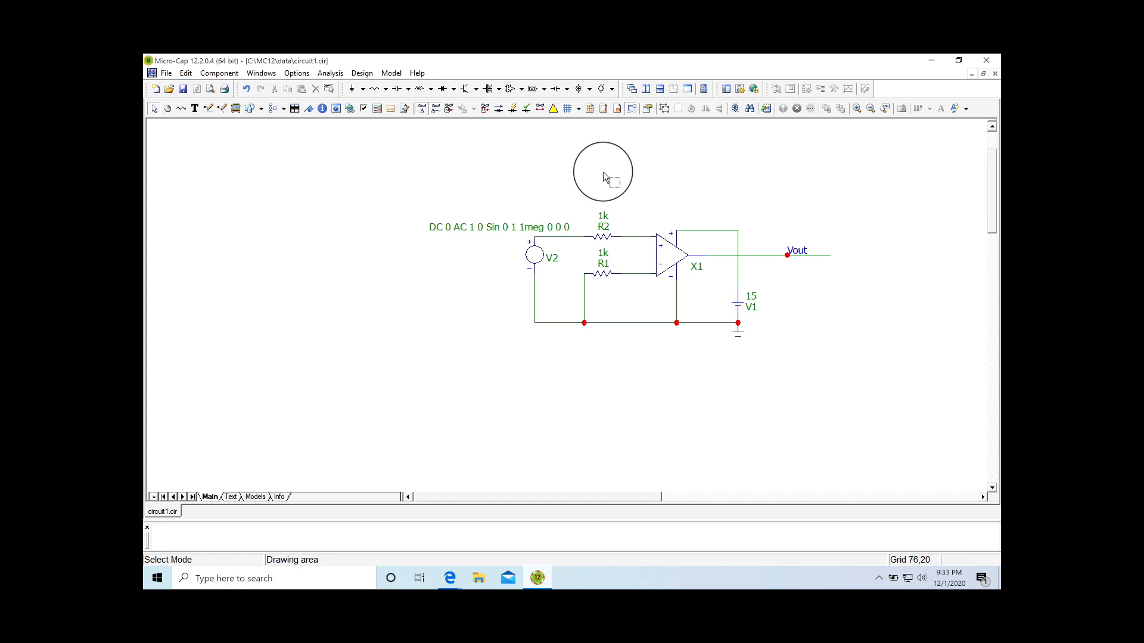
{"action": "left_click", "coordinate": [390, 89]}
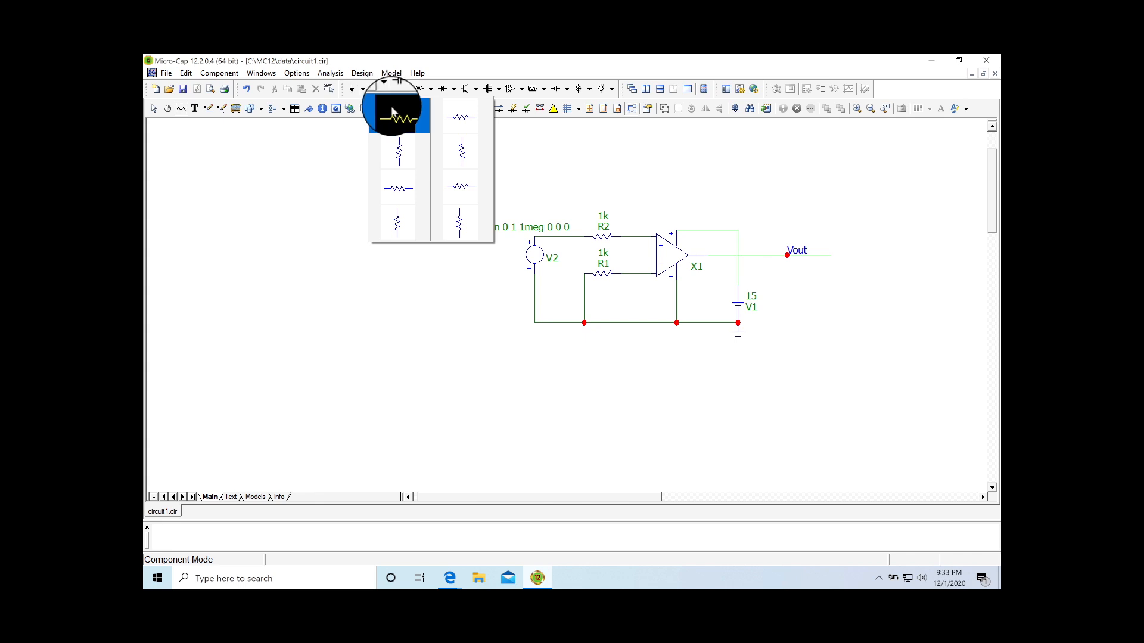
{"action": "left_click", "coordinate": [393, 112]}
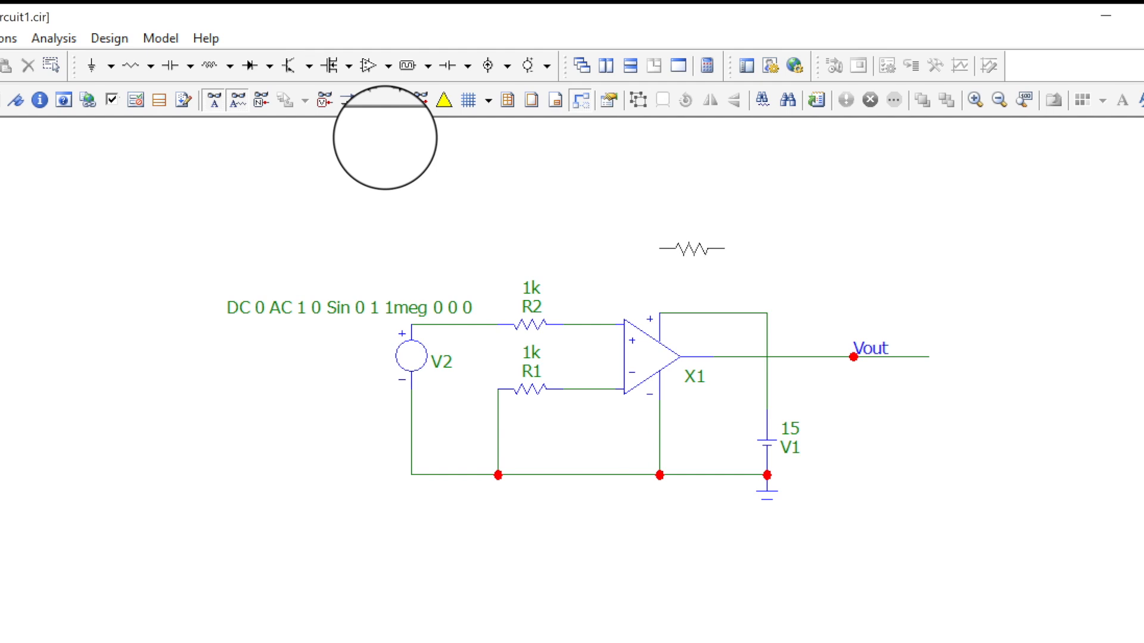
{"action": "left_click", "coordinate": [657, 250]}
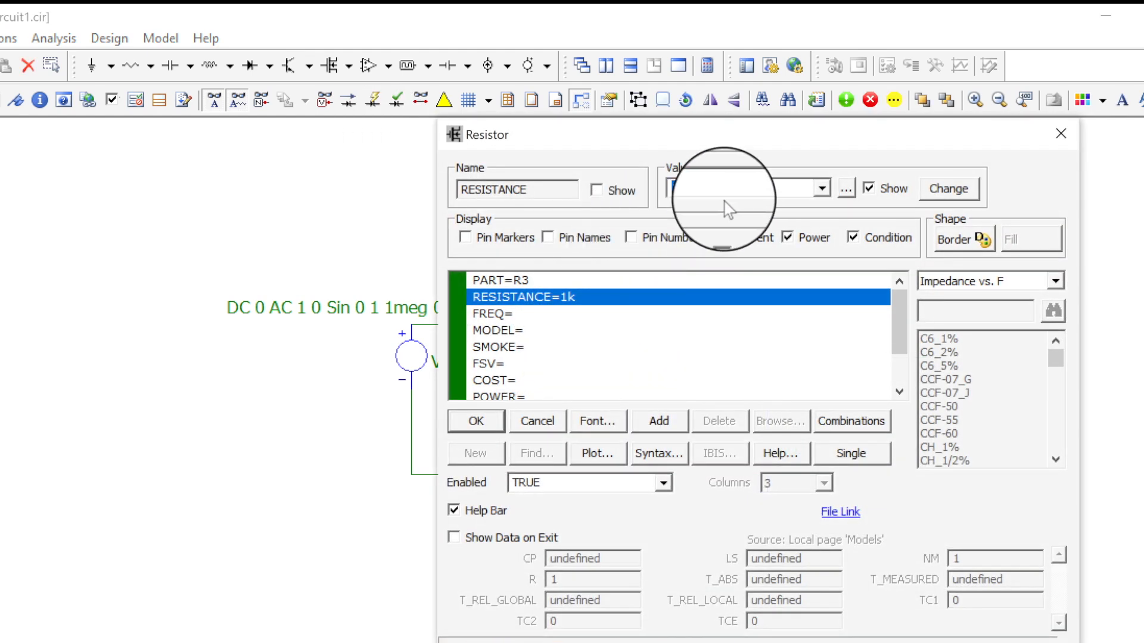
{"action": "type", "text": "10k"}
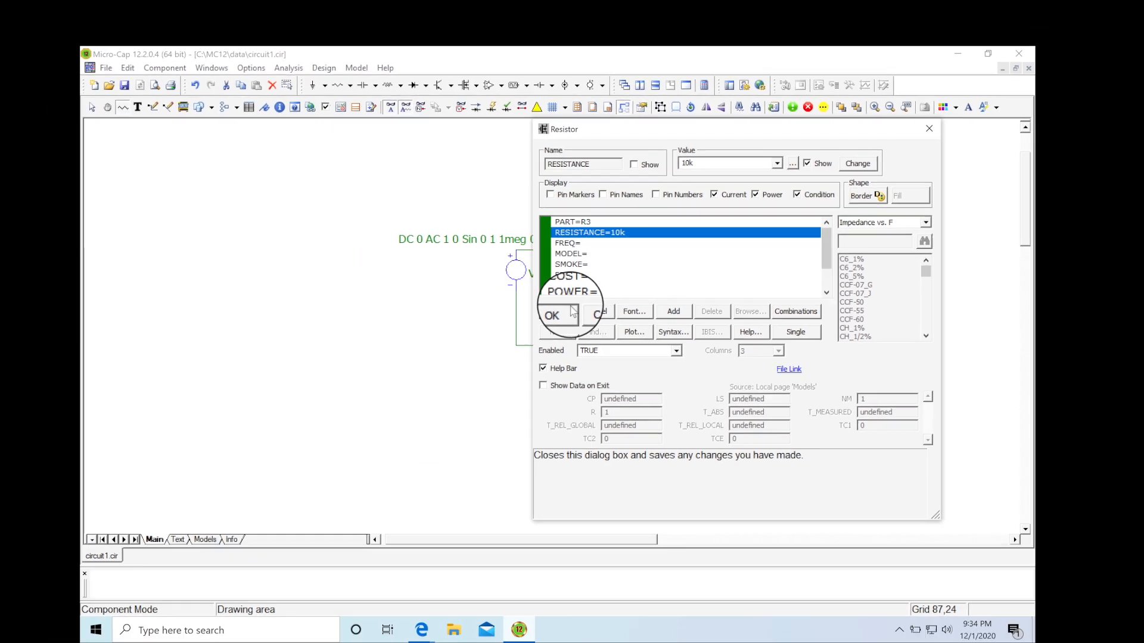
{"action": "left_click", "coordinate": [571, 312]}
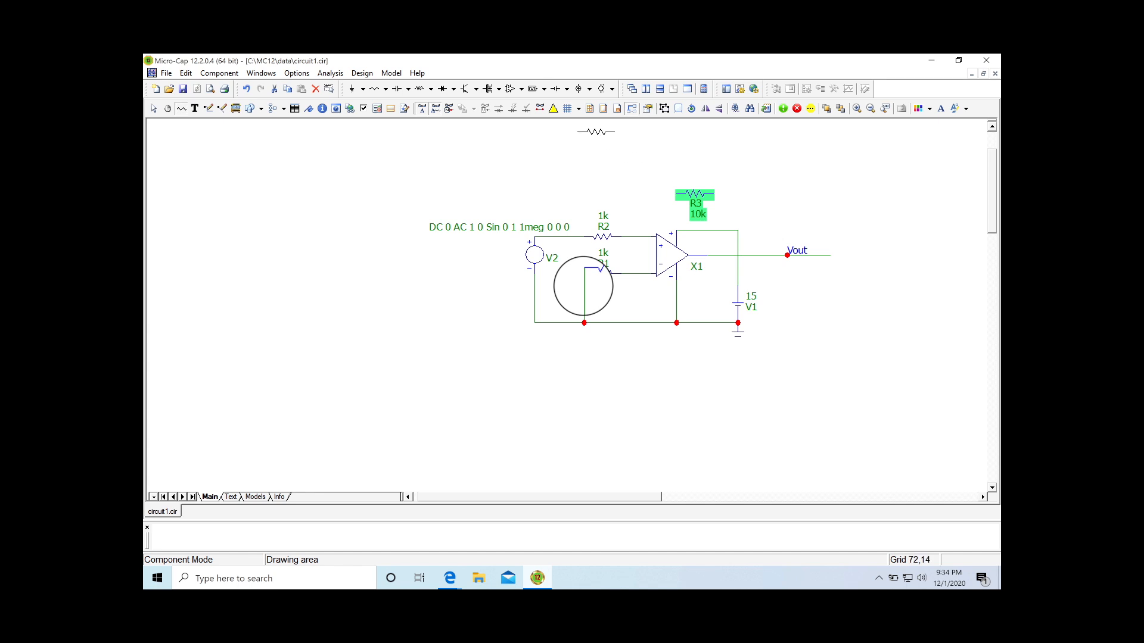
Wire the 10k resistor R3 as feedback between the op-amp's output wire and its inverting input.
{"action": "left_click", "coordinate": [208, 109]}
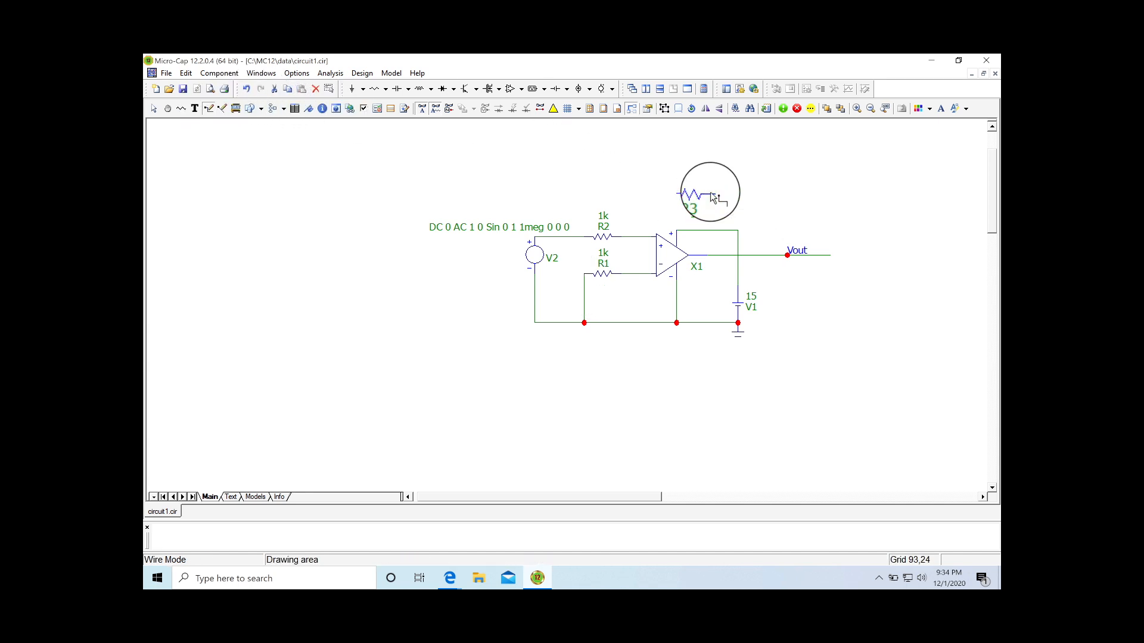
{"action": "mouse_move", "coordinate": [712, 195]}
{"action": "left_mouse_down"}
{"action": "mouse_move", "coordinate": [754, 234]}
{"action": "mouse_move", "coordinate": [757, 257]}
{"action": "left_mouse_up"}
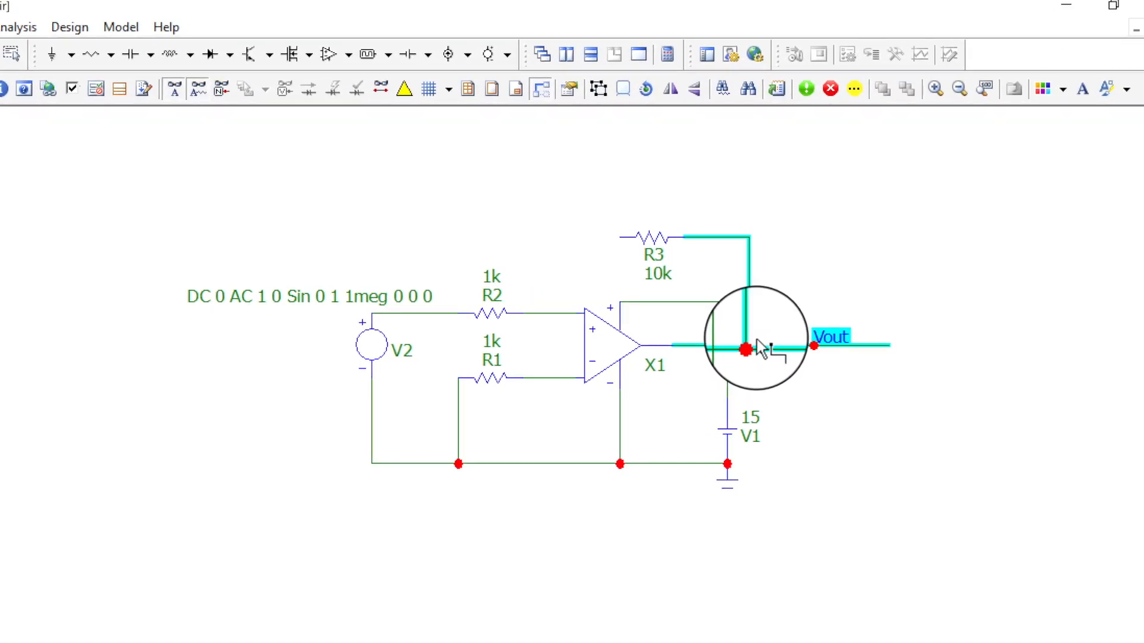
{"action": "left_click_drag", "start_coordinate": [761, 348], "coordinate": [752, 347]}
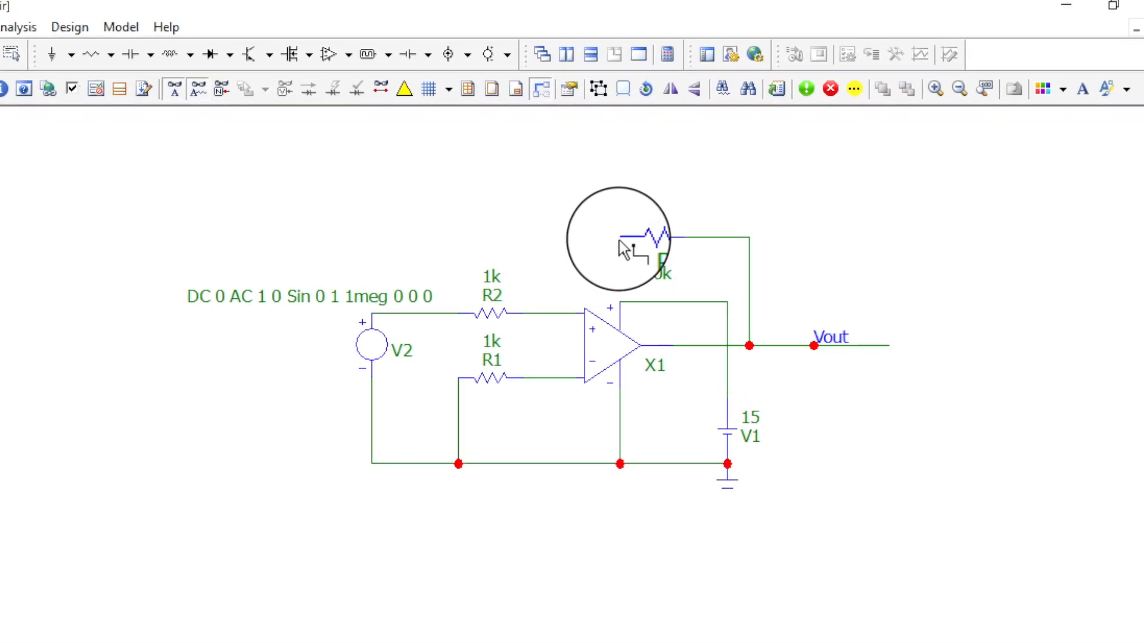
{"action": "mouse_move", "coordinate": [620, 240]}
{"action": "left_mouse_down"}
{"action": "mouse_move", "coordinate": [556, 311]}
{"action": "mouse_move", "coordinate": [566, 378]}
{"action": "mouse_move", "coordinate": [548, 384]}
{"action": "mouse_move", "coordinate": [571, 386]}
{"action": "mouse_move", "coordinate": [552, 384]}
{"action": "left_mouse_up"}
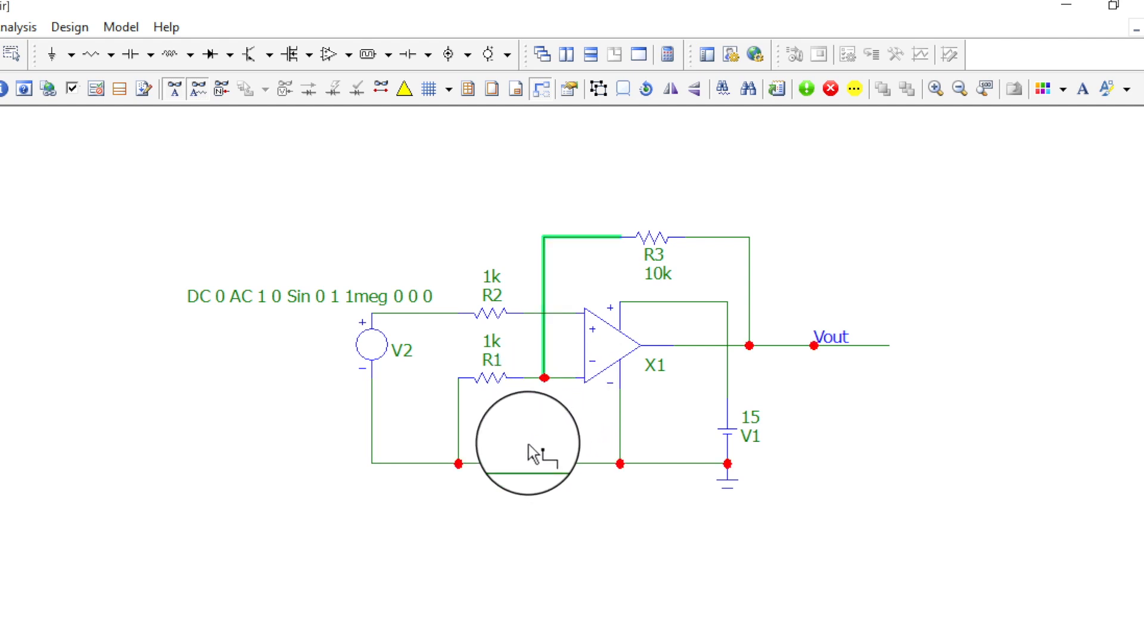
{"action": "left_click", "coordinate": [545, 329]}
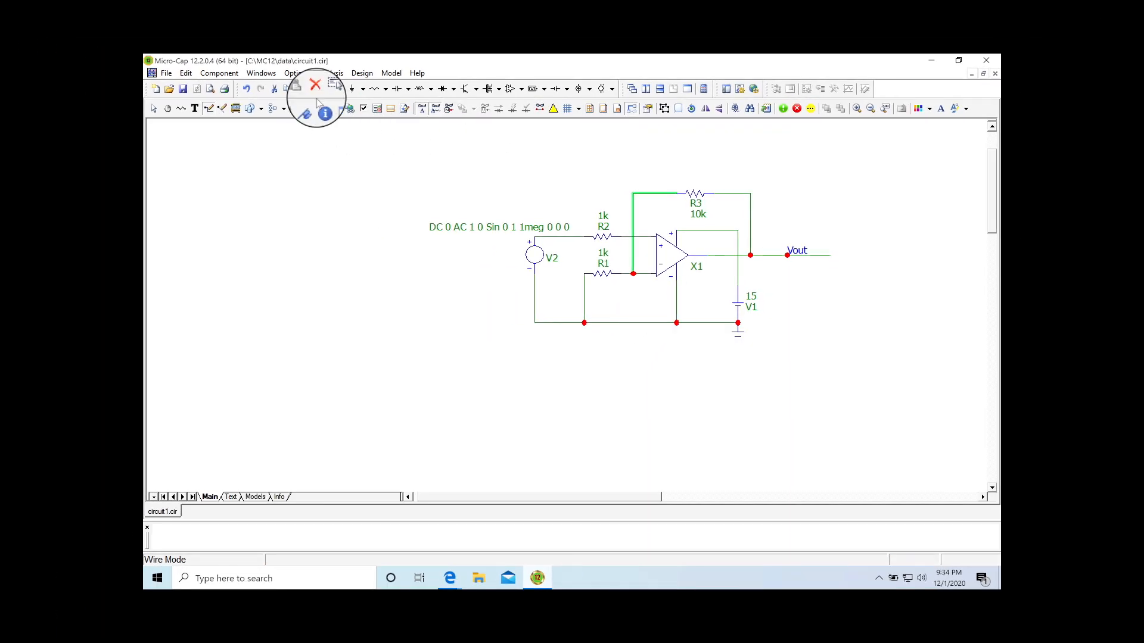
Run a Probe Transient analysis of the feedback circuit and plot the voltage on V2's wire to R2.
{"action": "left_click", "coordinate": [330, 72]}
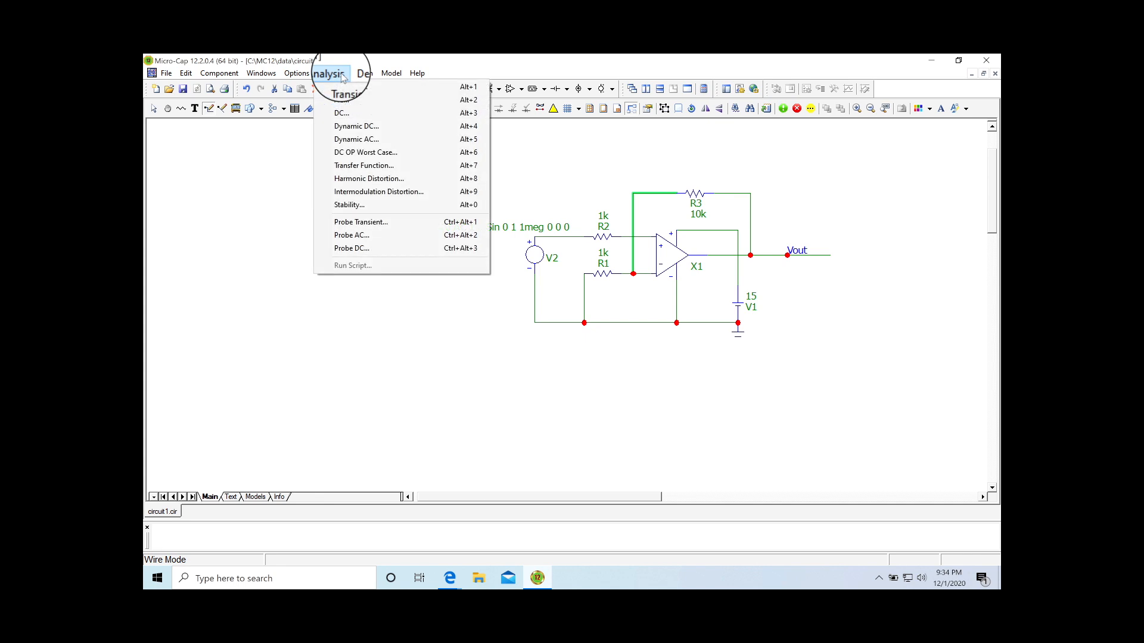
{"action": "left_click", "coordinate": [376, 223]}
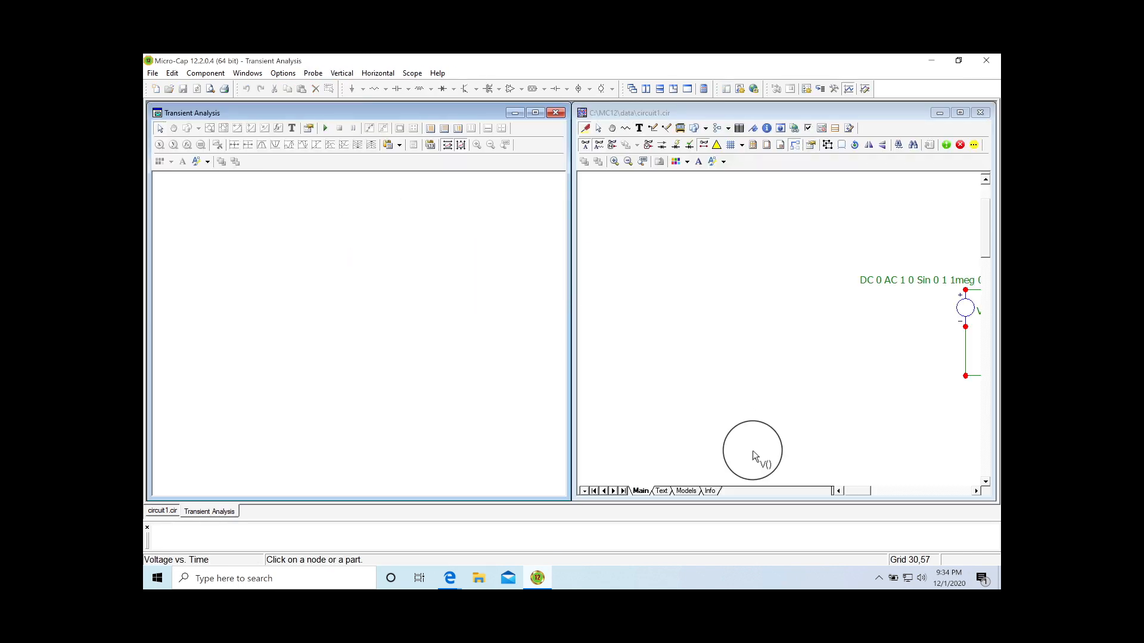
{"action": "mouse_move", "coordinate": [861, 492]}
{"action": "left_mouse_down"}
{"action": "mouse_move", "coordinate": [892, 492]}
{"action": "mouse_move", "coordinate": [881, 492]}
{"action": "left_mouse_up"}
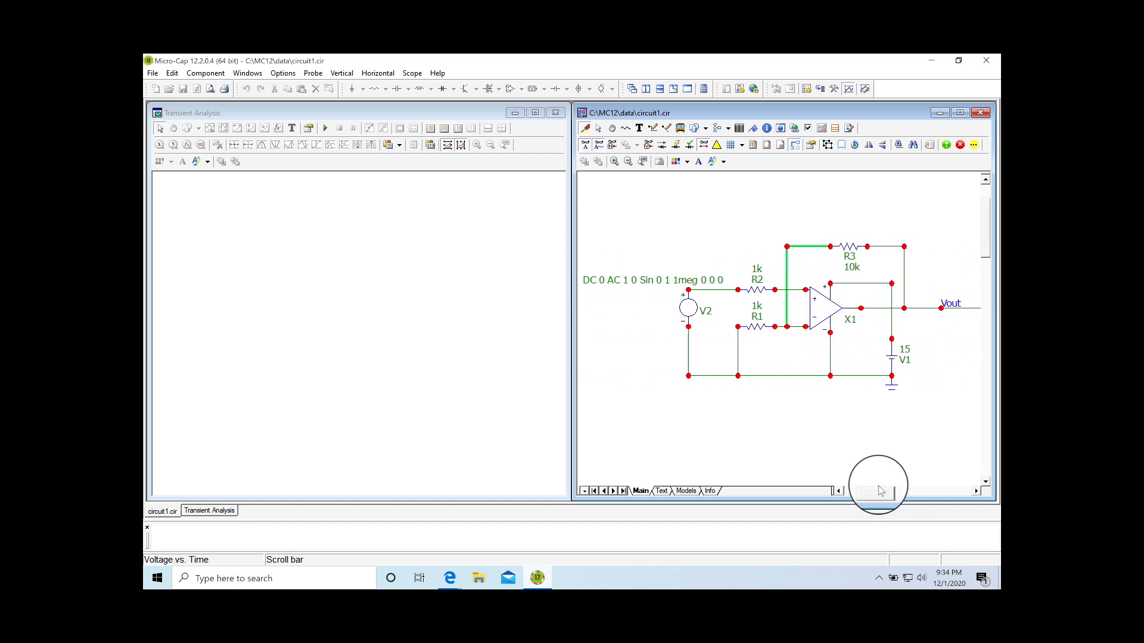
{"action": "left_click", "coordinate": [715, 295]}
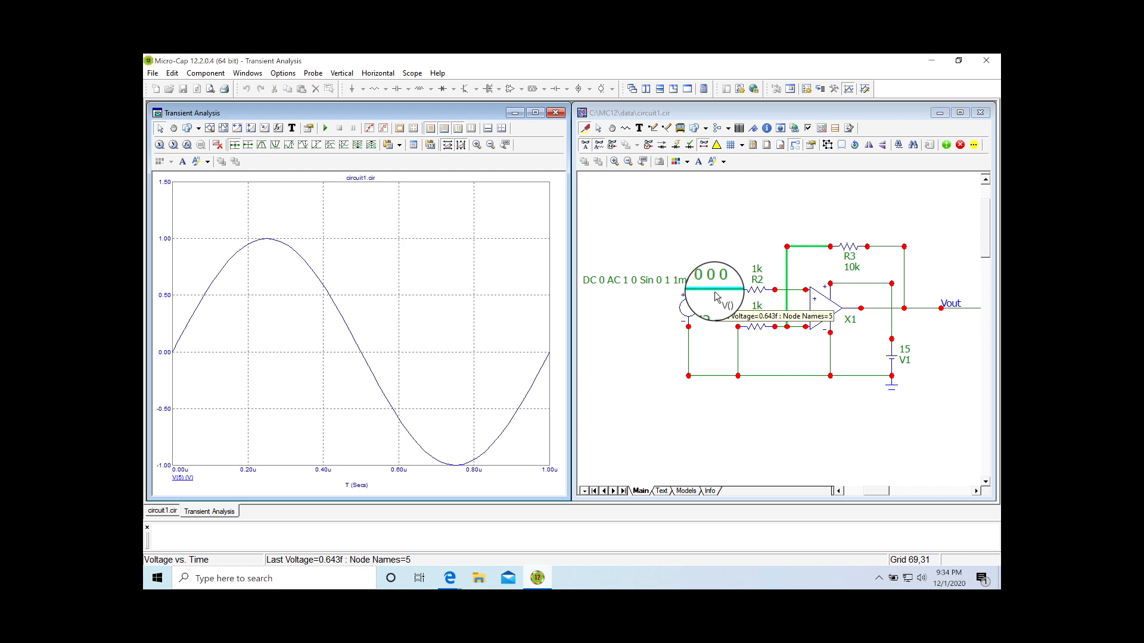
Add the Vout voltage to the transient plot, compare it with the input, and close the analysis.
{"action": "left_click", "coordinate": [909, 310]}
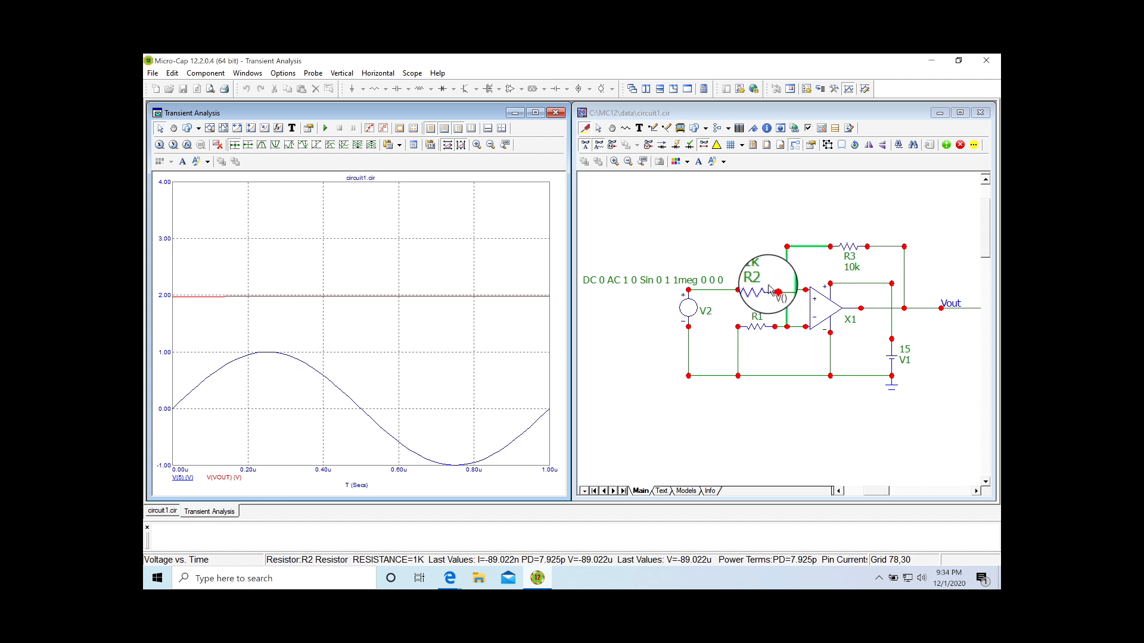
{"action": "mouse_move", "coordinate": [809, 316]}
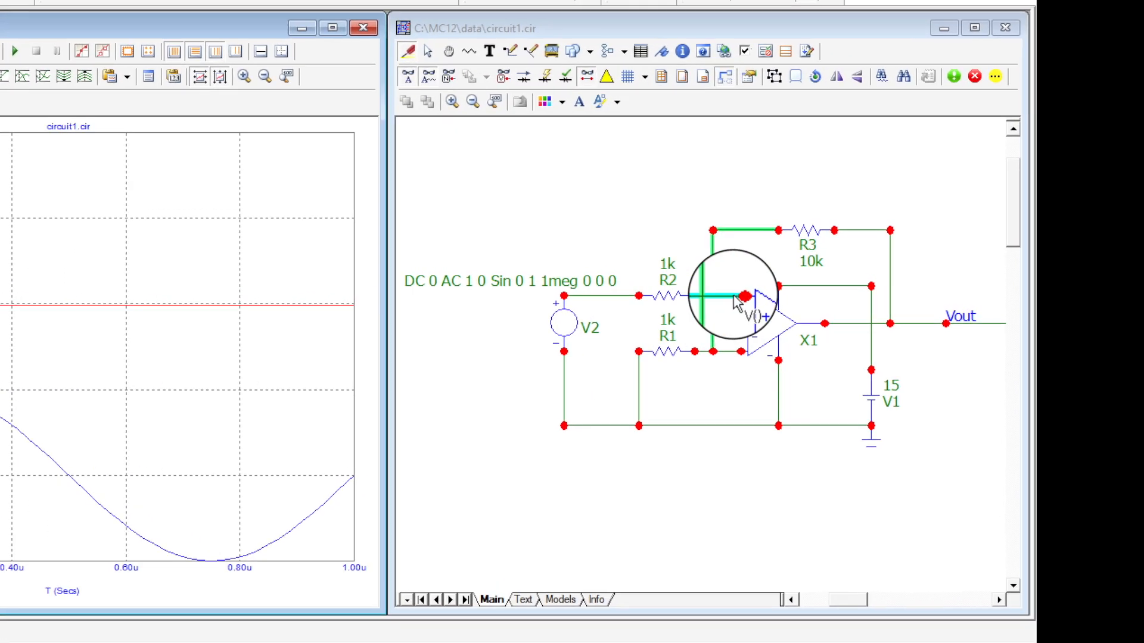
{"action": "mouse_move", "coordinate": [714, 335]}
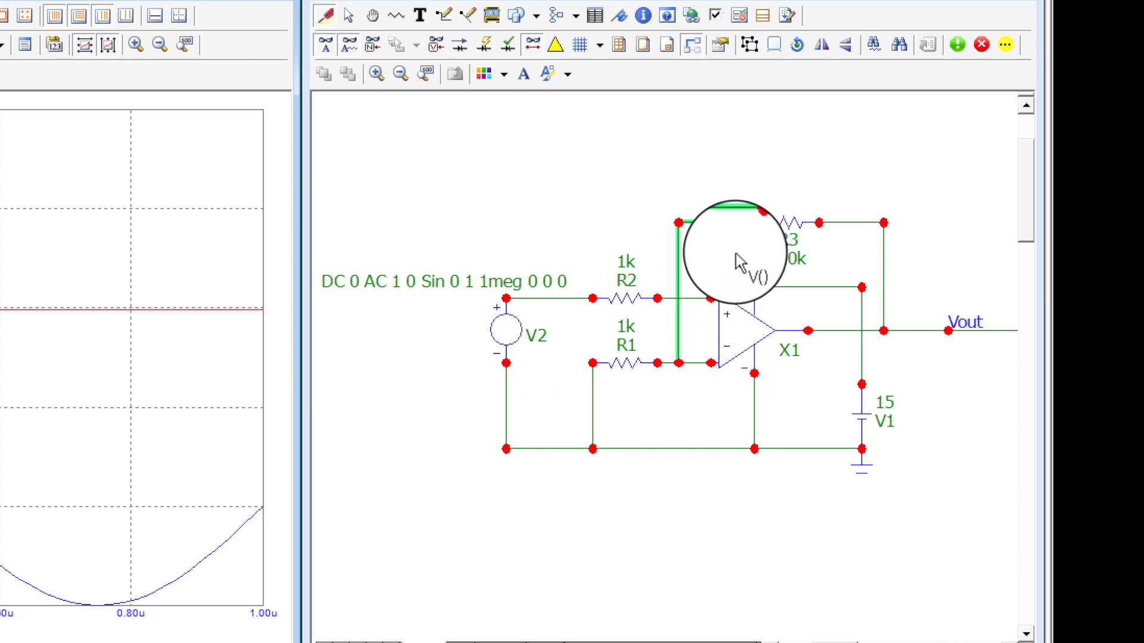
{"action": "mouse_move", "coordinate": [770, 305]}
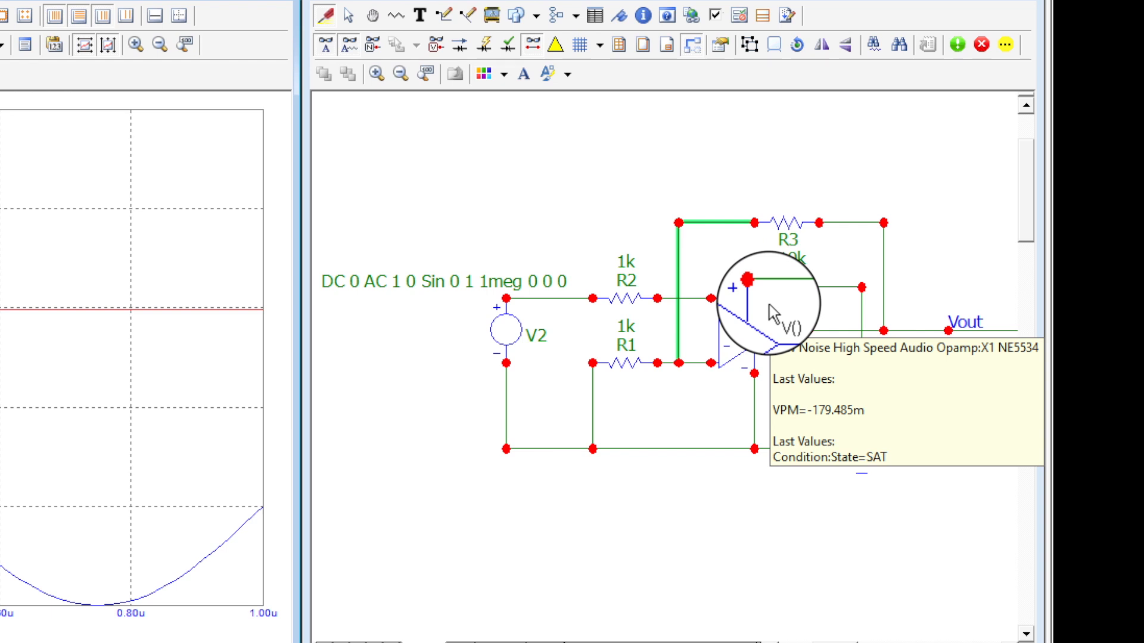
{"action": "mouse_move", "coordinate": [801, 238]}
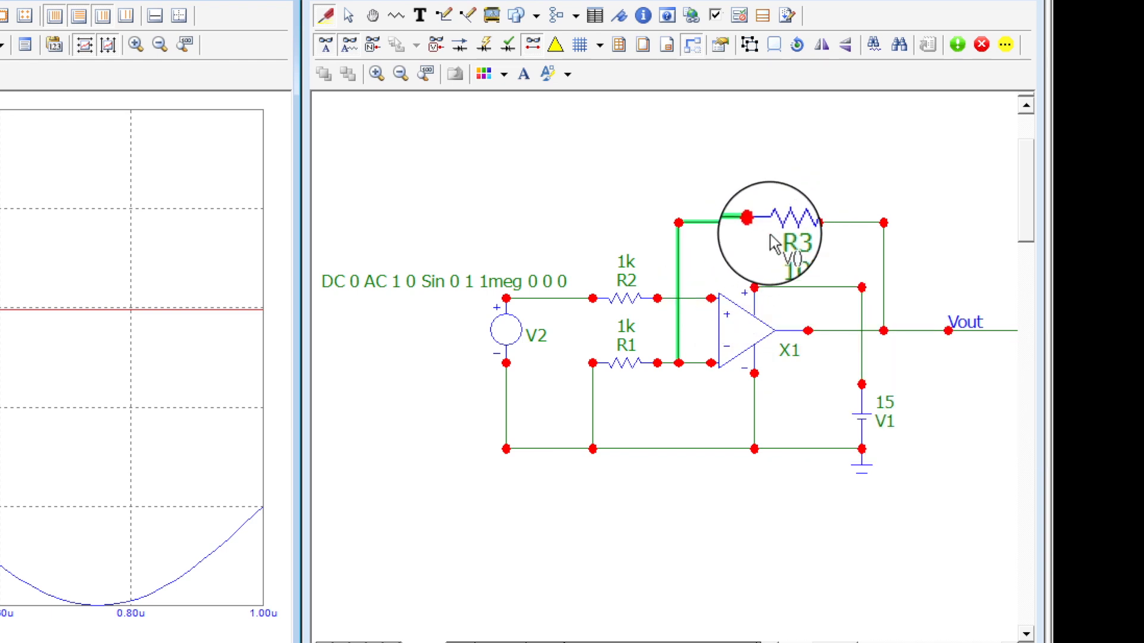
{"action": "mouse_move", "coordinate": [619, 365]}
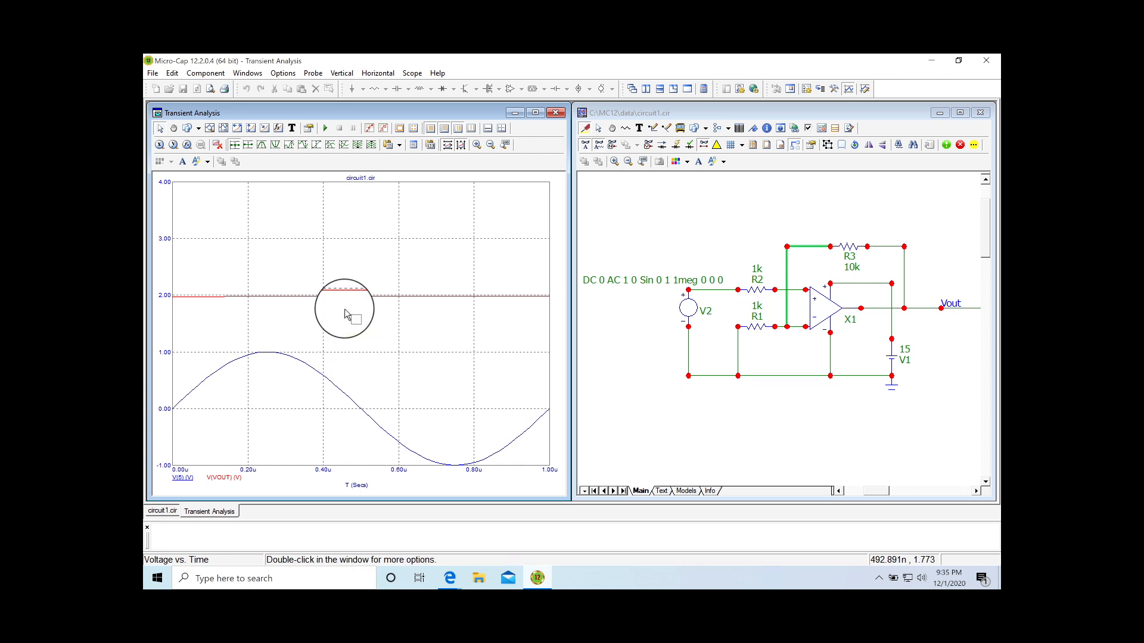
{"action": "left_click", "coordinate": [556, 113]}
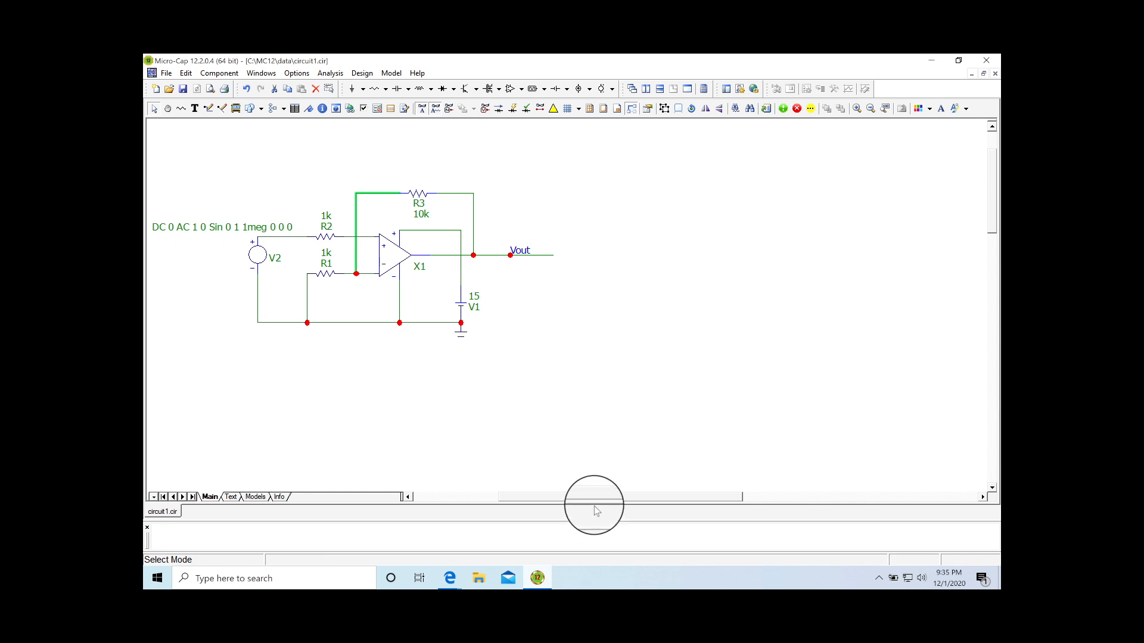
Cut the wire between op-amp X1's negative supply pin and the ground line.
{"action": "left_click_drag", "start_coordinate": [596, 497], "coordinate": [535, 496]}
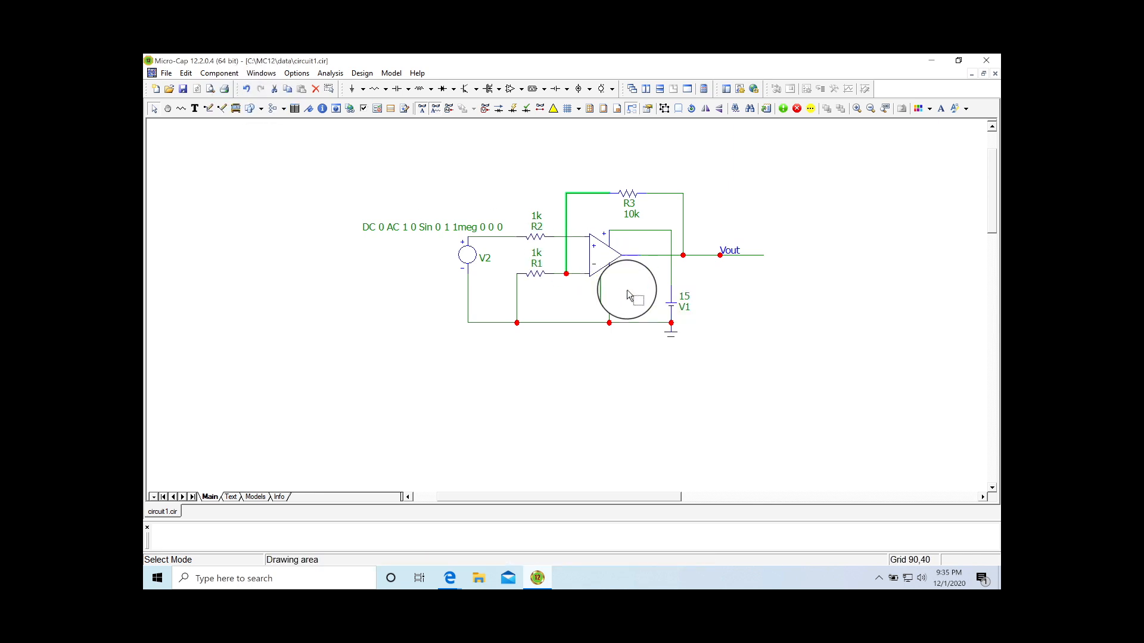
{"action": "left_click", "coordinate": [610, 306]}
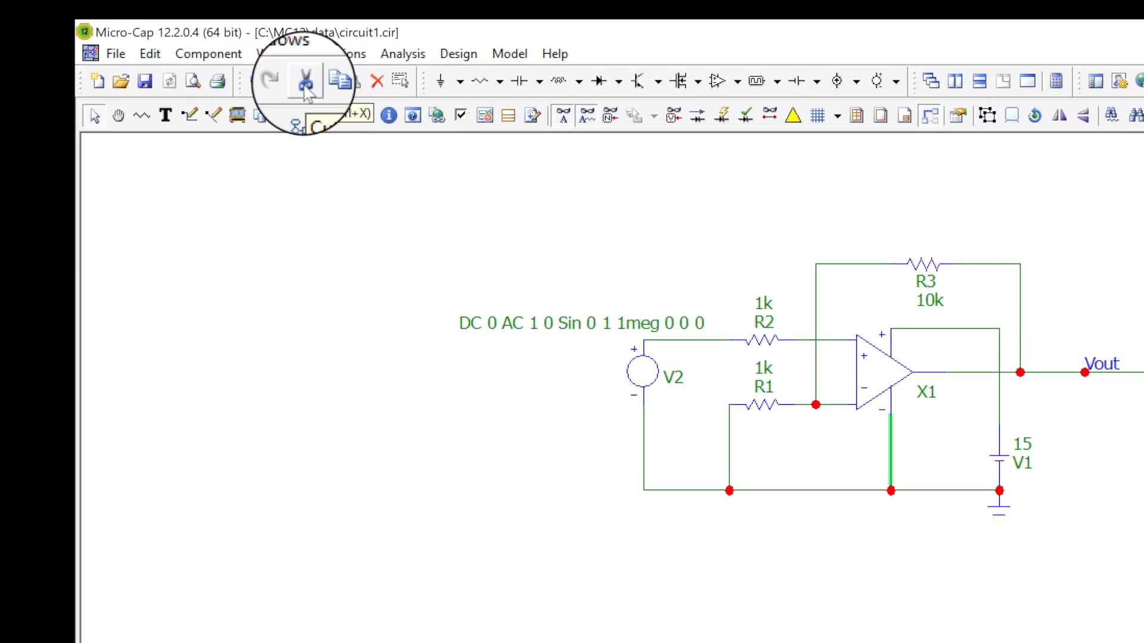
{"action": "left_click", "coordinate": [305, 82]}
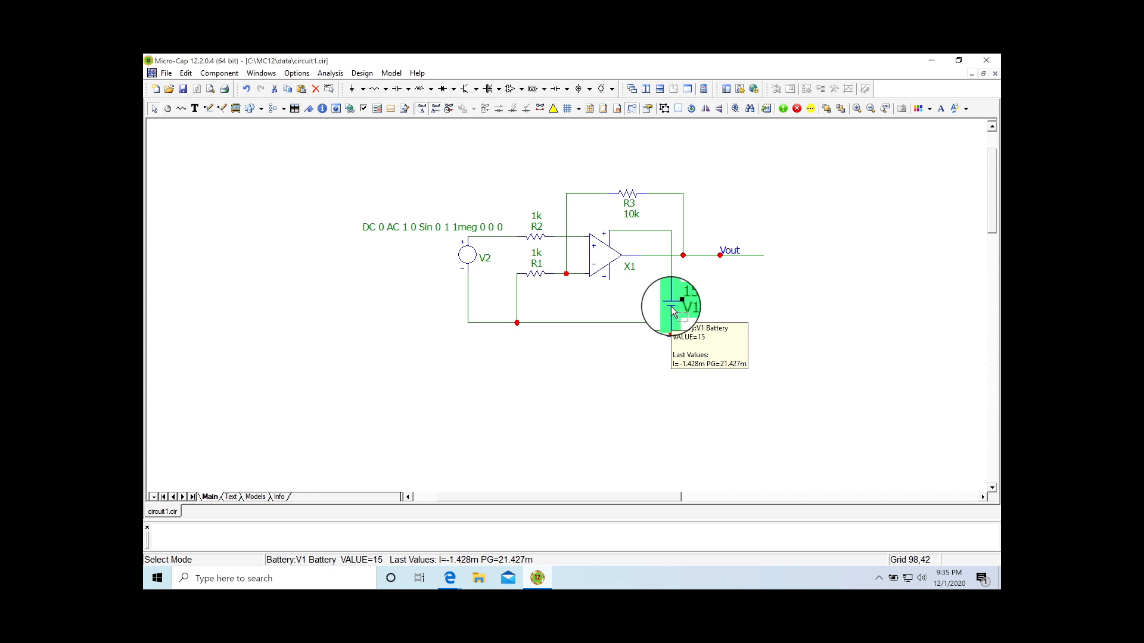
Paste a copy of the 15 V battery V1 in the empty area beside the circuit and flip it vertically.
{"action": "double_click", "coordinate": [781, 339]}
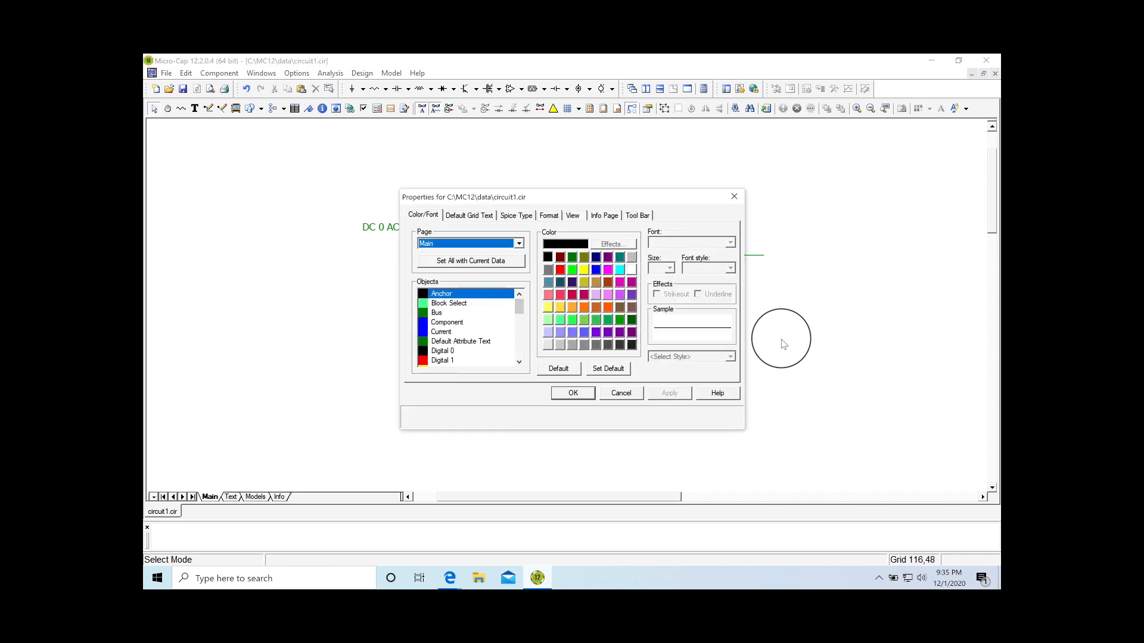
{"action": "left_click", "coordinate": [621, 392]}
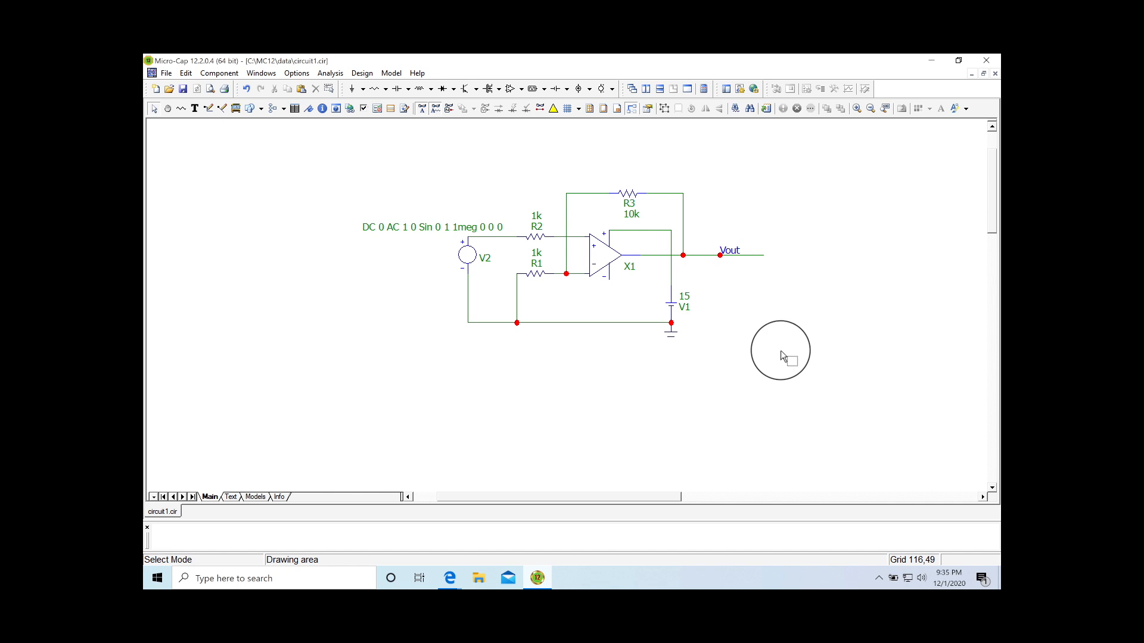
{"action": "key", "text": "ctrl+v"}
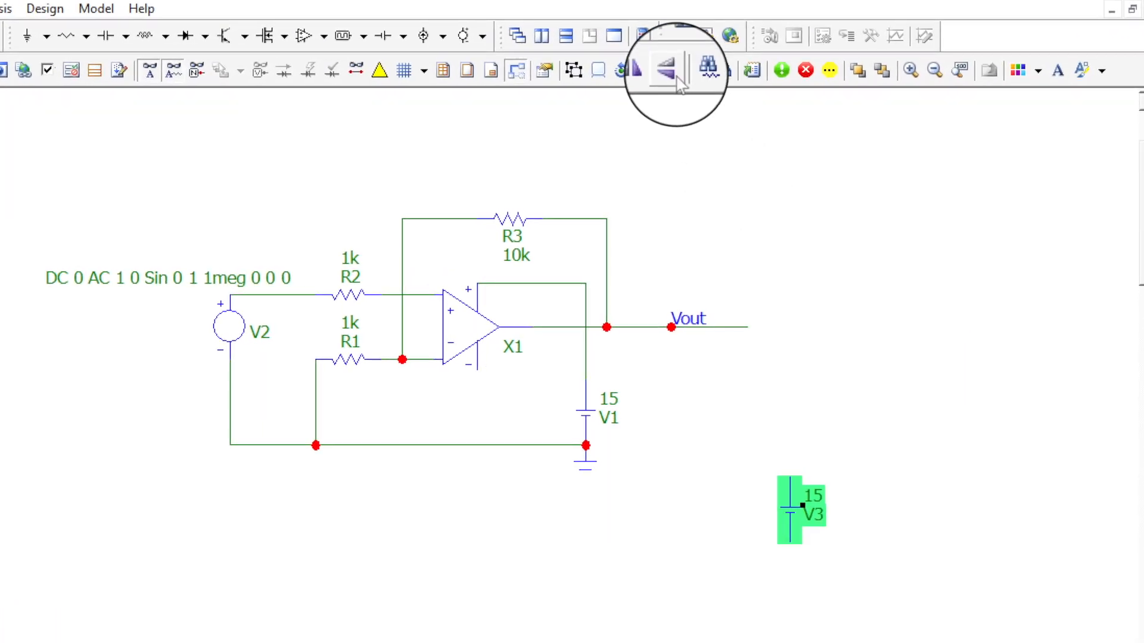
{"action": "left_click", "coordinate": [676, 77]}
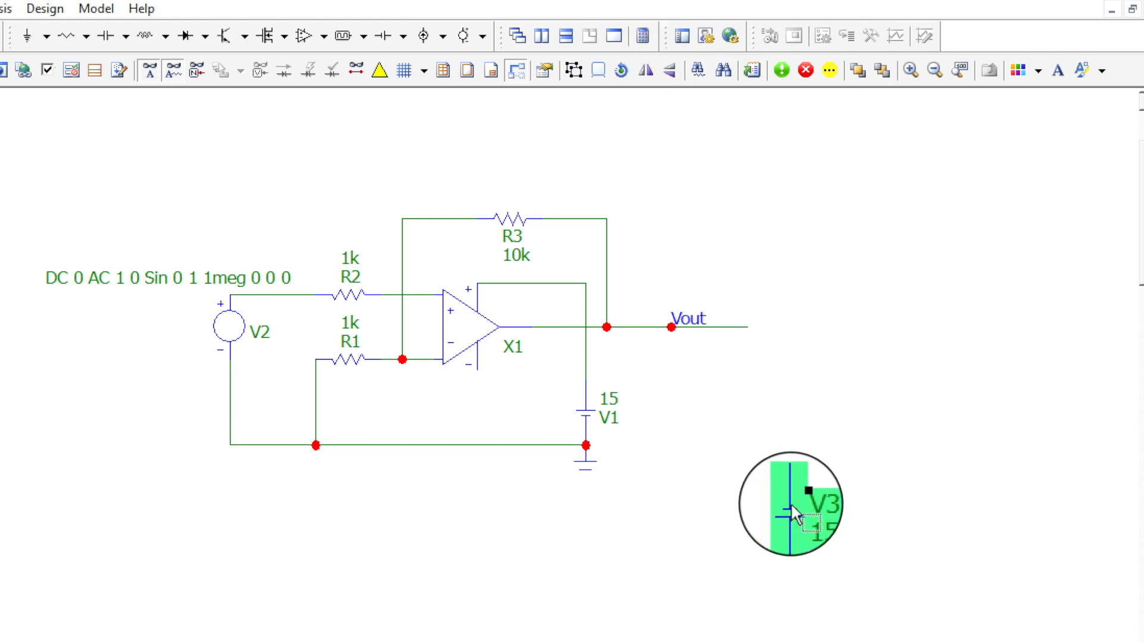
Move the flipped battery between op-amp X1's negative supply pin and the ground line.
{"action": "mouse_move", "coordinate": [794, 514]}
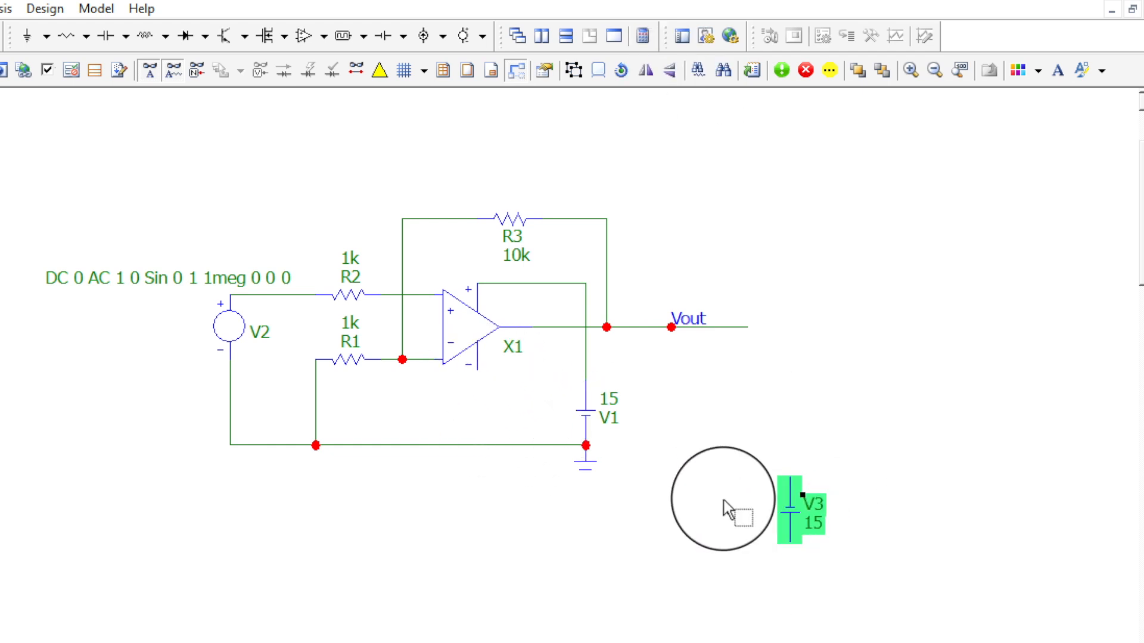
{"action": "left_click", "coordinate": [696, 535]}
{"action": "left_click_drag", "start_coordinate": [800, 516], "coordinate": [497, 397]}
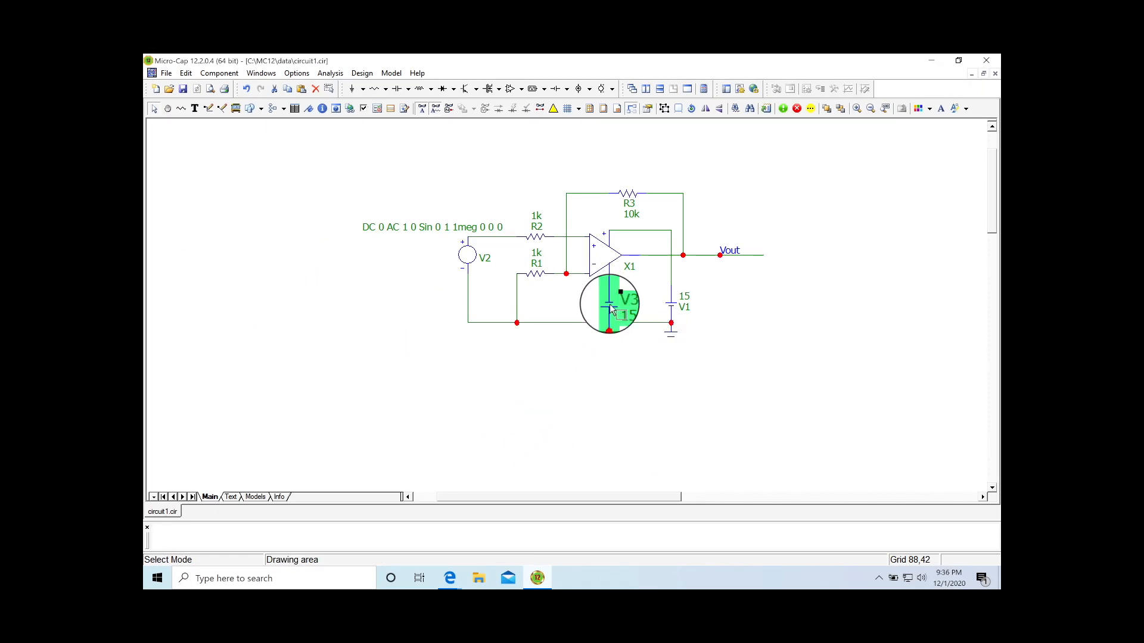
{"action": "left_click", "coordinate": [610, 387]}
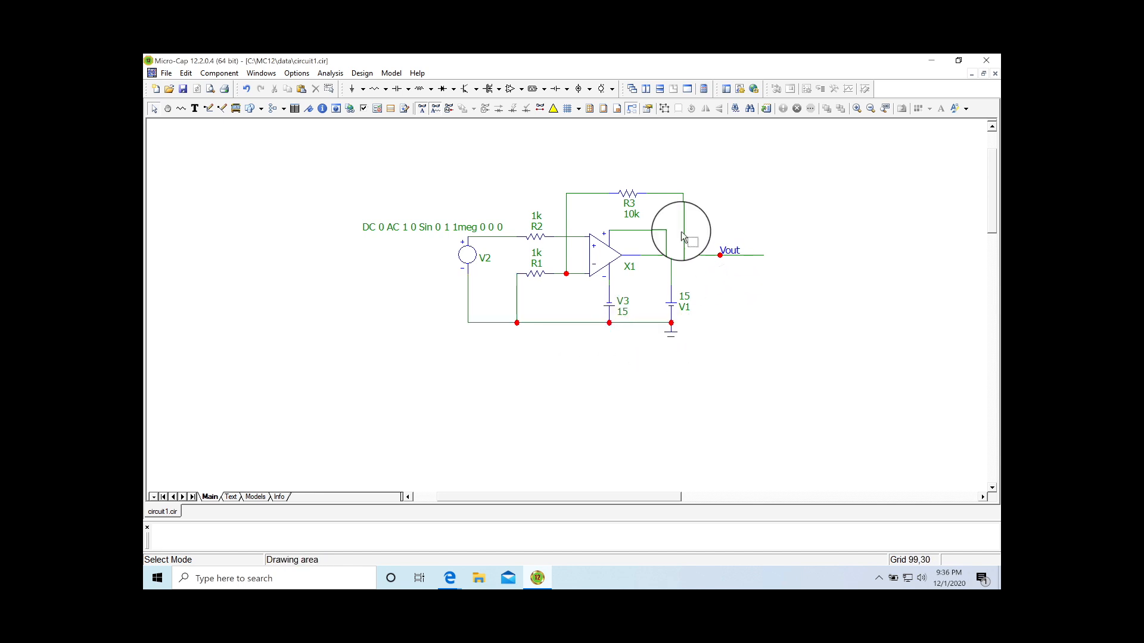
{"action": "mouse_move", "coordinate": [671, 305]}
{"action": "left_mouse_down"}
{"action": "mouse_move", "coordinate": [671, 335]}
{"action": "mouse_move", "coordinate": [672, 325]}
{"action": "left_mouse_up"}
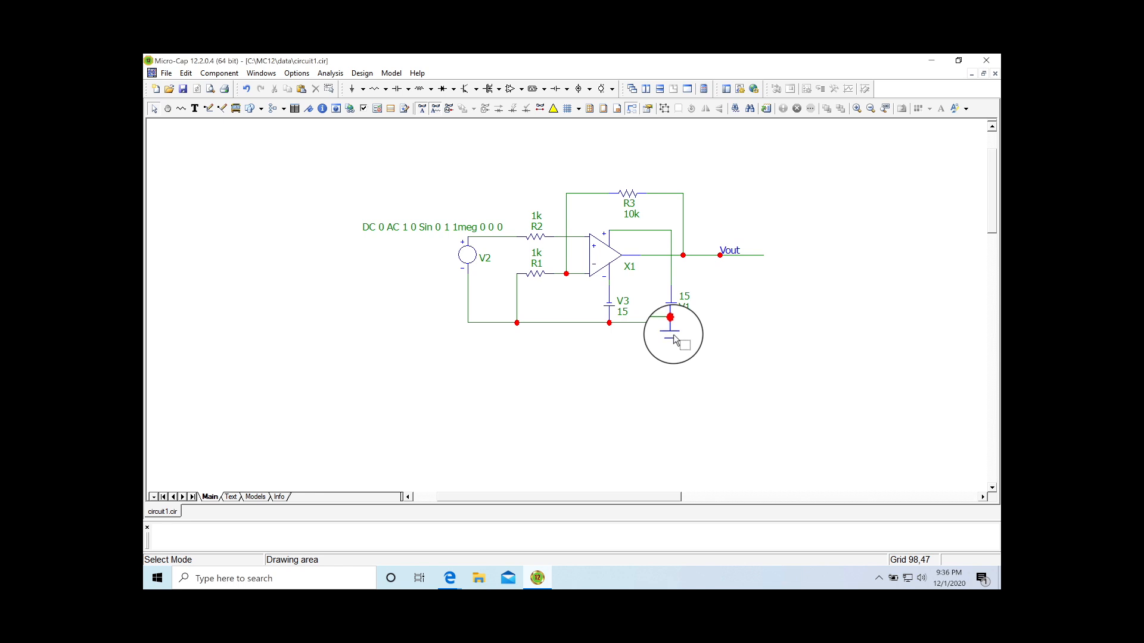
{"action": "mouse_move", "coordinate": [675, 340]}
{"action": "left_mouse_down"}
{"action": "mouse_move", "coordinate": [495, 333]}
{"action": "mouse_move", "coordinate": [665, 337]}
{"action": "left_mouse_up"}
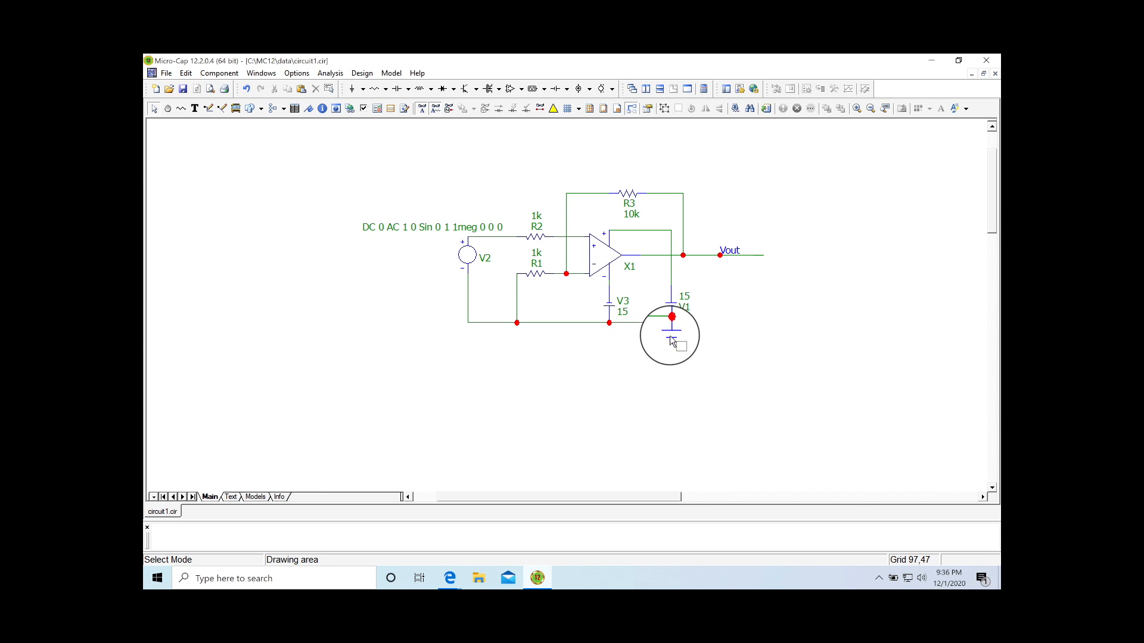
{"action": "left_click_drag", "start_coordinate": [671, 341], "coordinate": [667, 358]}
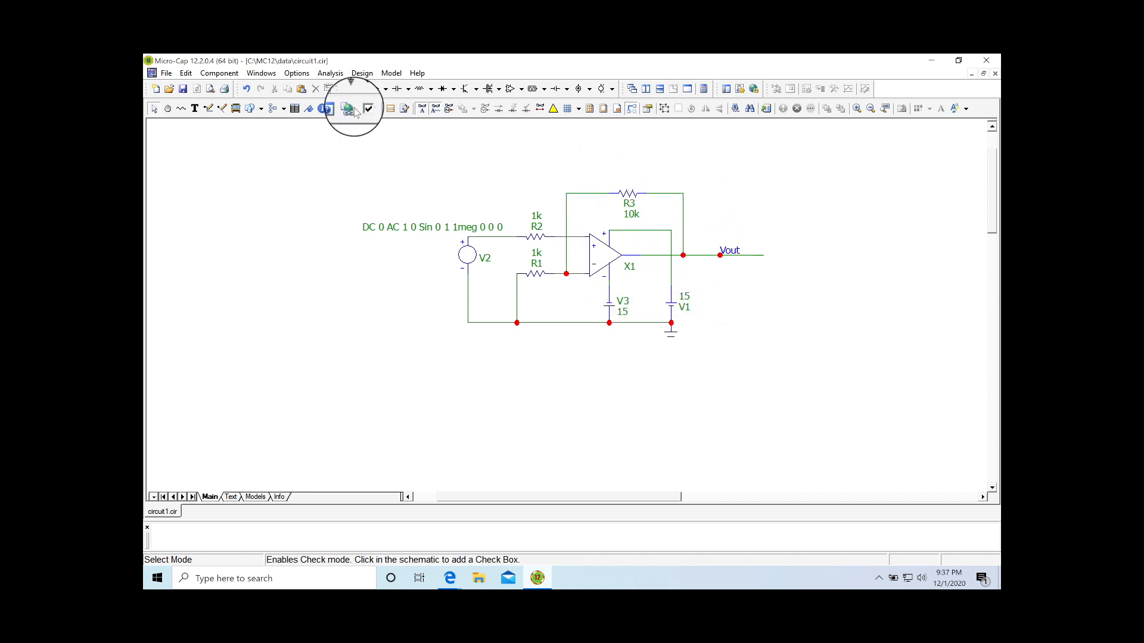
Run a Probe Transient analysis of the dual-supply circuit, plot the voltages at V2's wire to R2 and at Vout, and close it.
{"action": "left_click", "coordinate": [329, 74]}
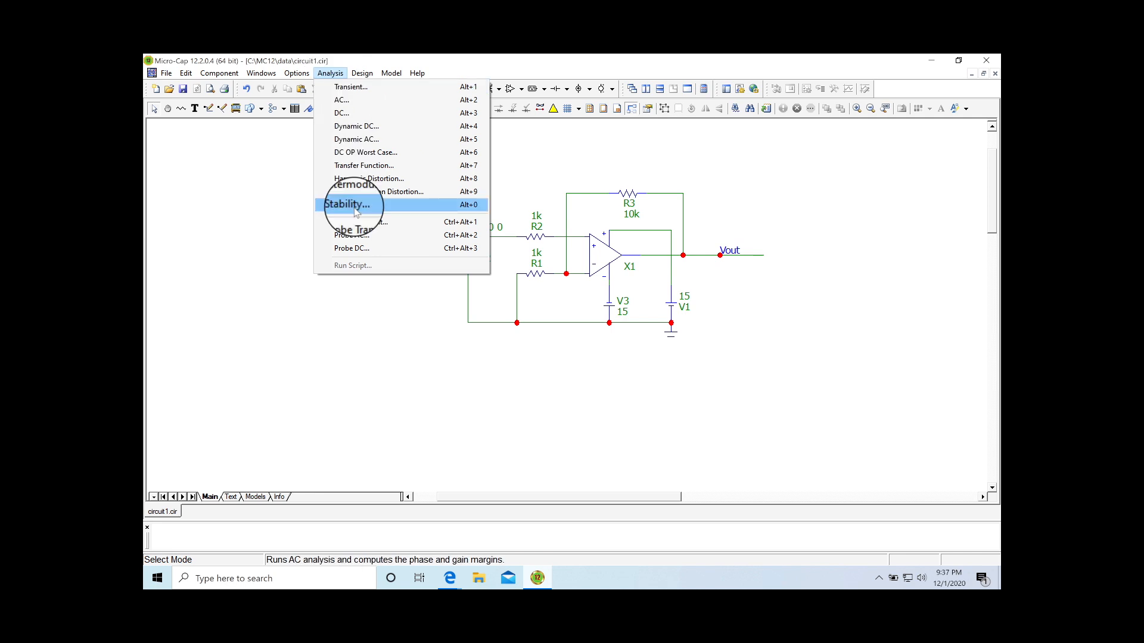
{"action": "left_click", "coordinate": [357, 224]}
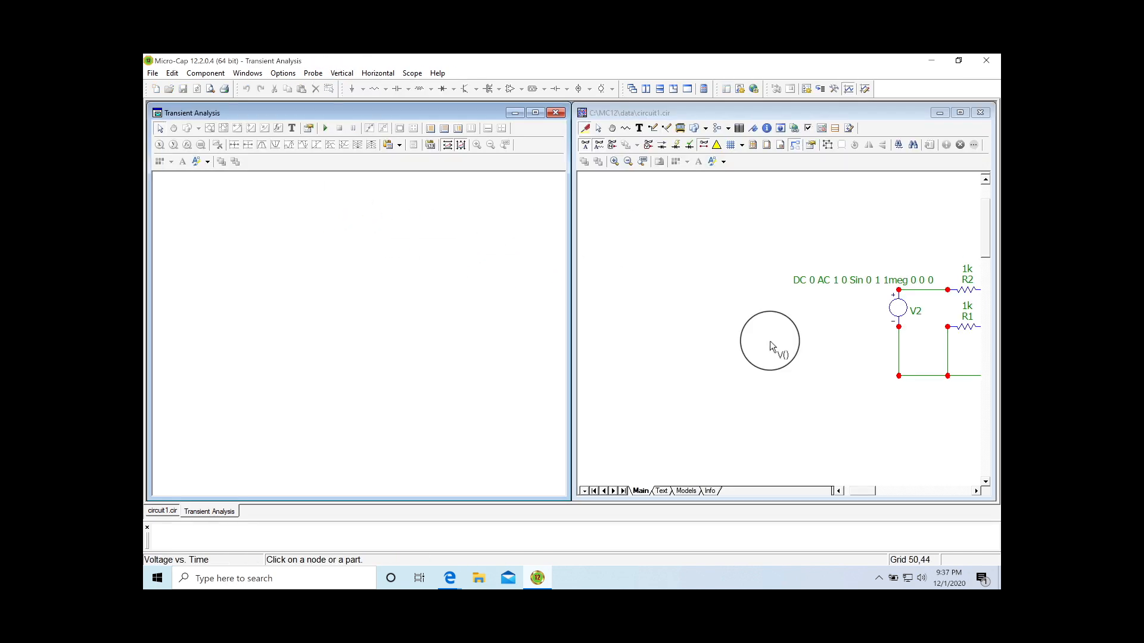
{"action": "left_click_drag", "start_coordinate": [856, 490], "coordinate": [870, 492]}
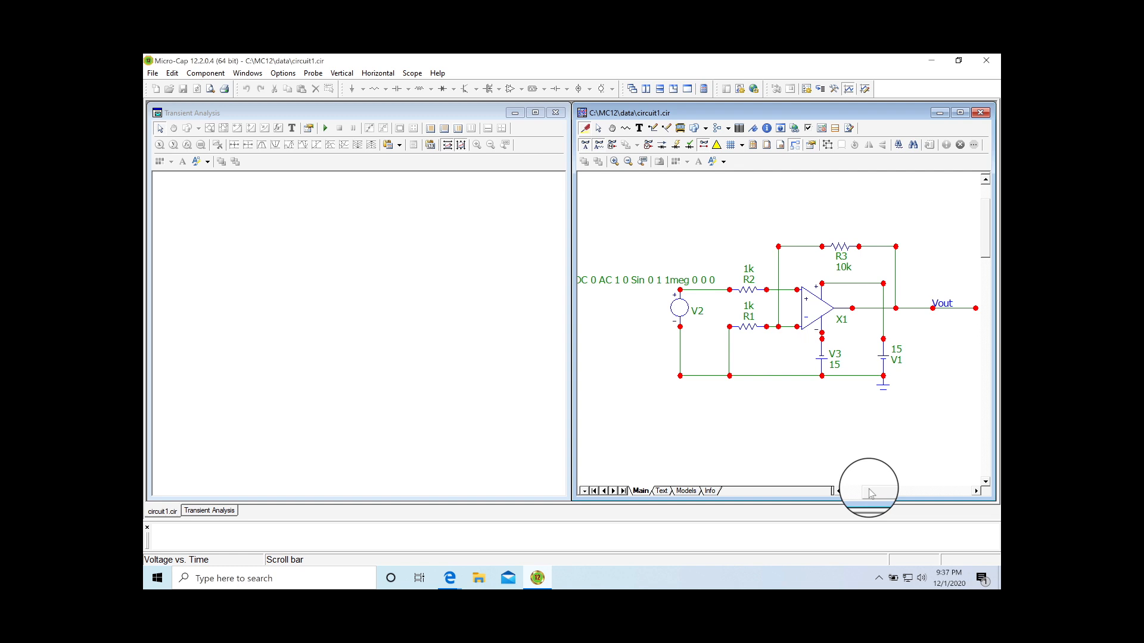
{"action": "left_click", "coordinate": [717, 290]}
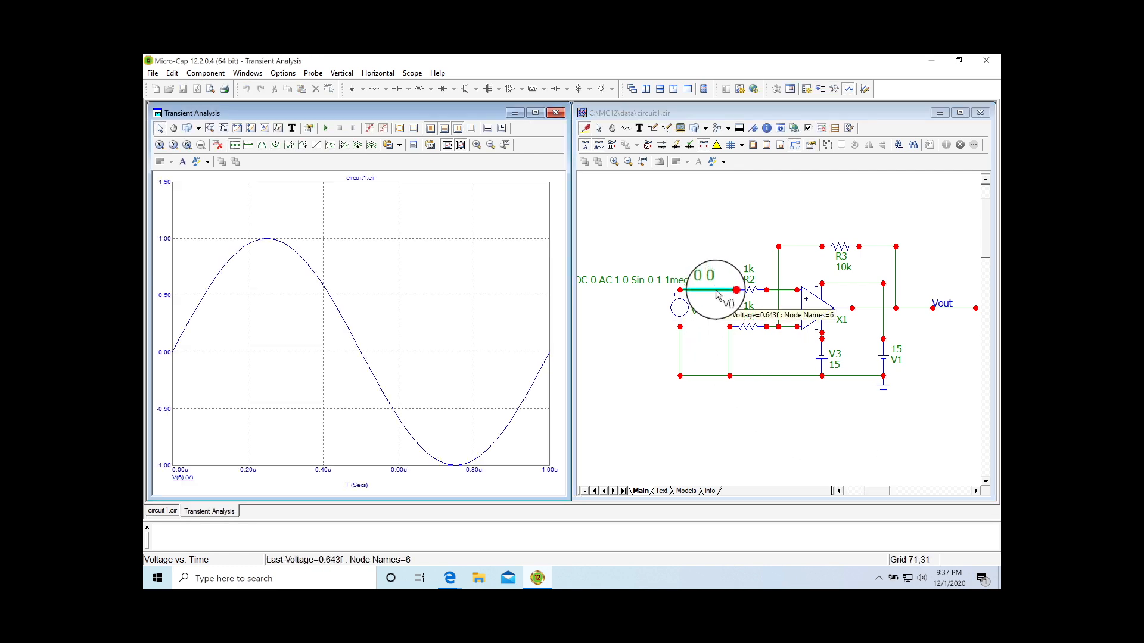
{"action": "left_click", "coordinate": [906, 313]}
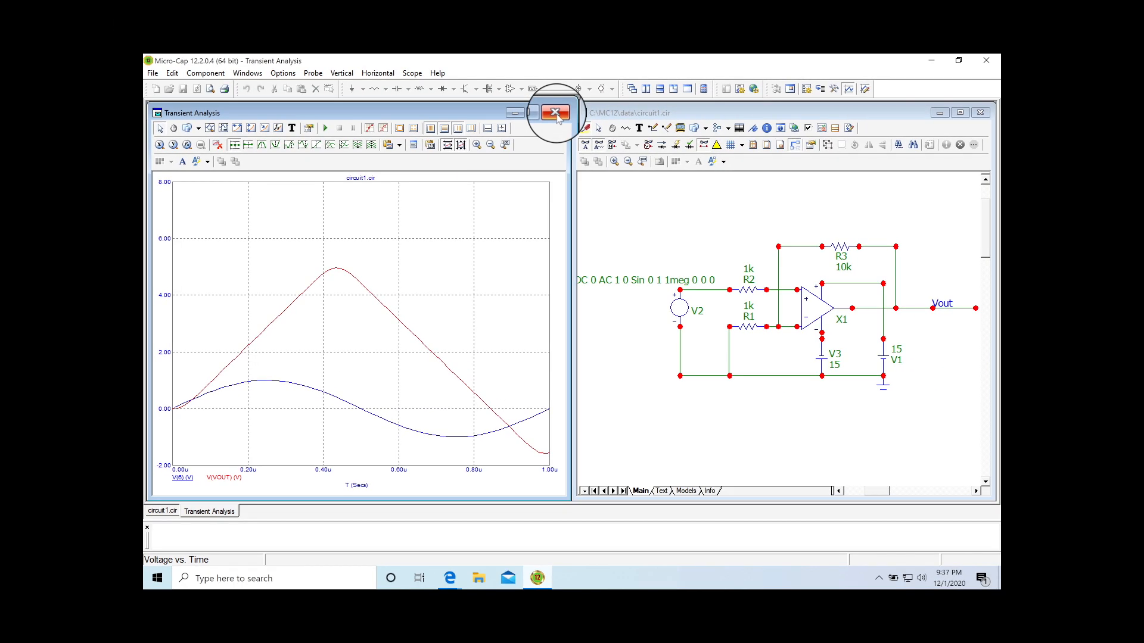
{"action": "left_click", "coordinate": [555, 113]}
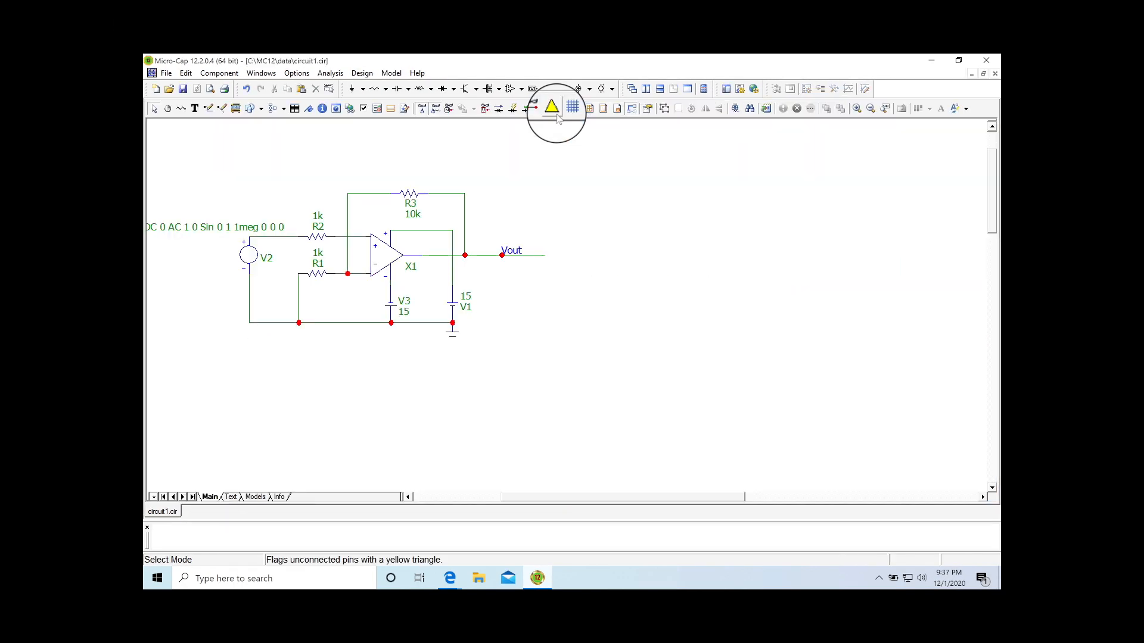
Run a Probe AC analysis and plot the frequency response at Vout.
{"action": "left_click", "coordinate": [338, 75]}
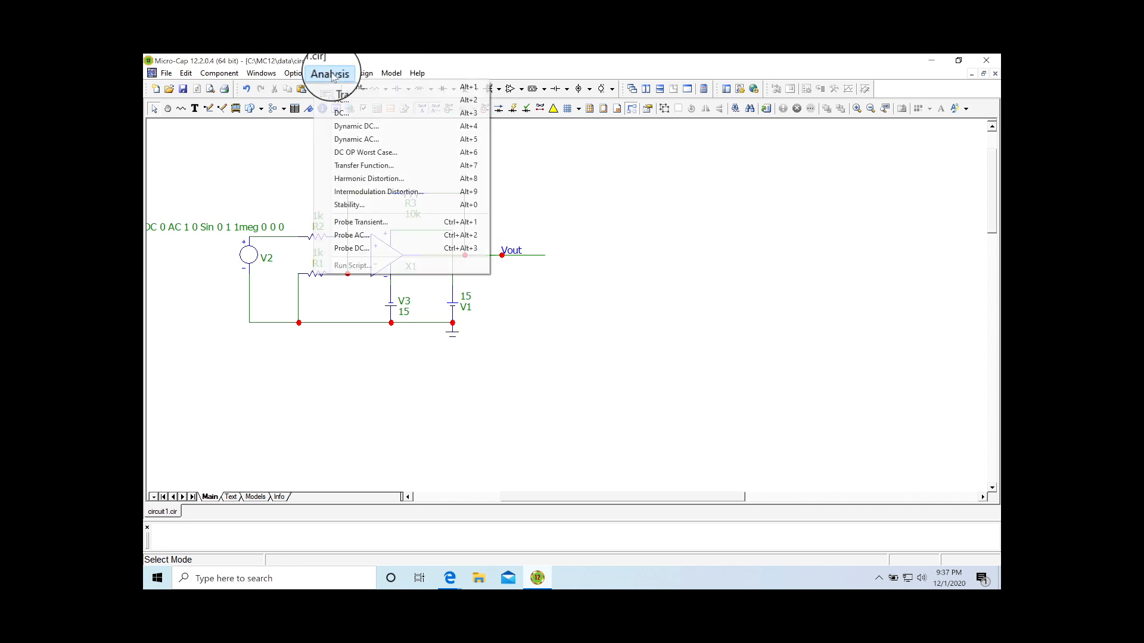
{"action": "left_click", "coordinate": [358, 235]}
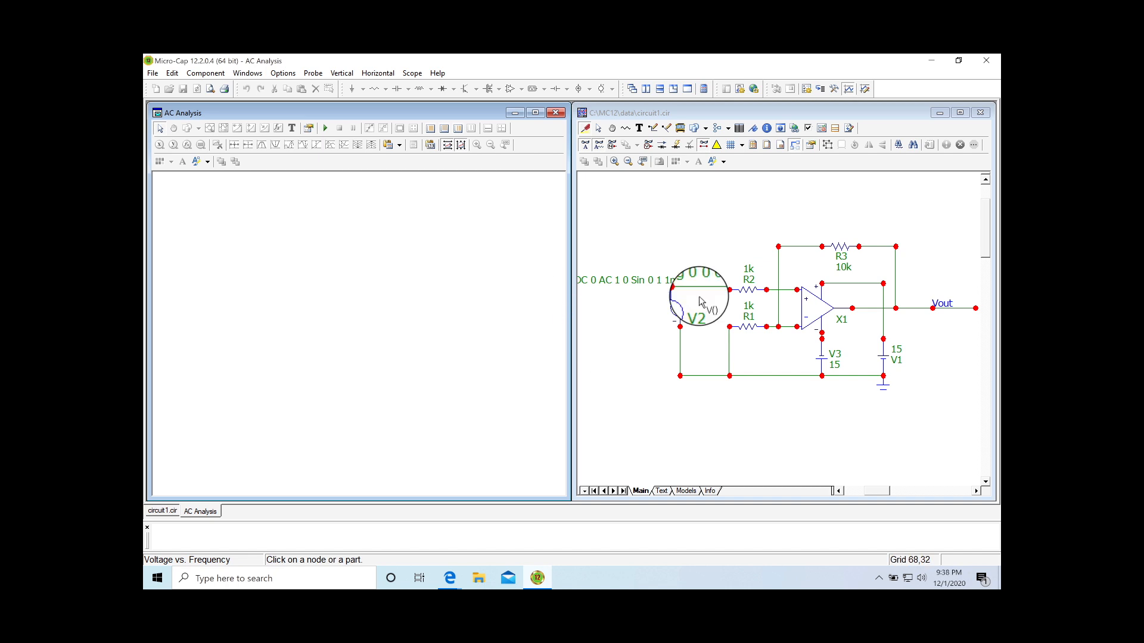
{"action": "left_click", "coordinate": [915, 309]}
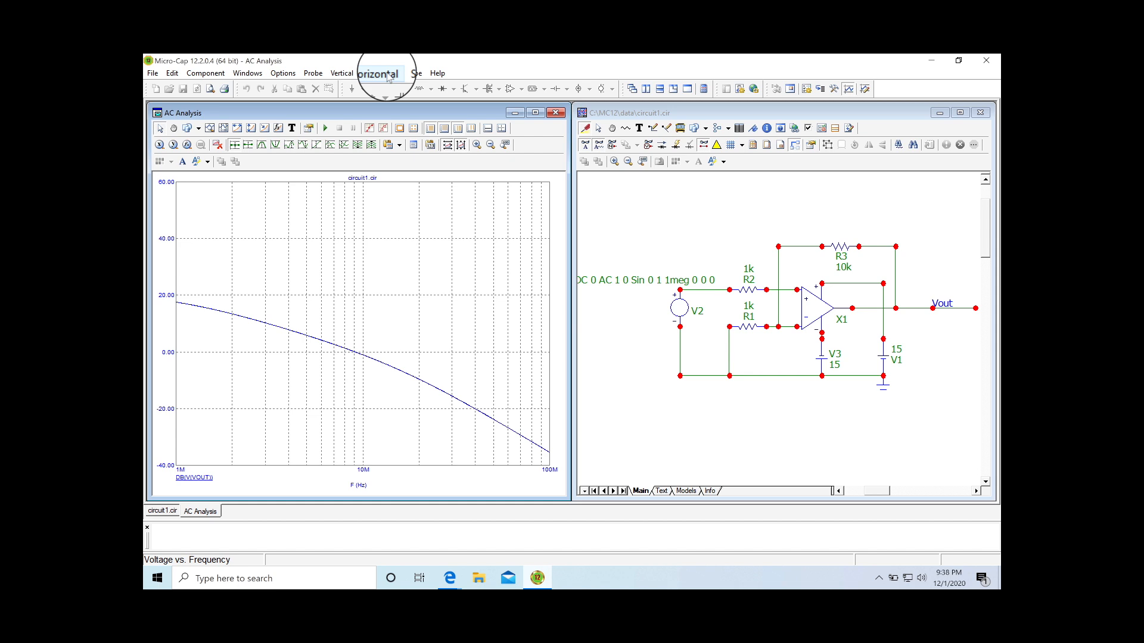
Set the frequency range in the Probe AC analysis limits to 1Meg, 10.
{"action": "left_click", "coordinate": [341, 72]}
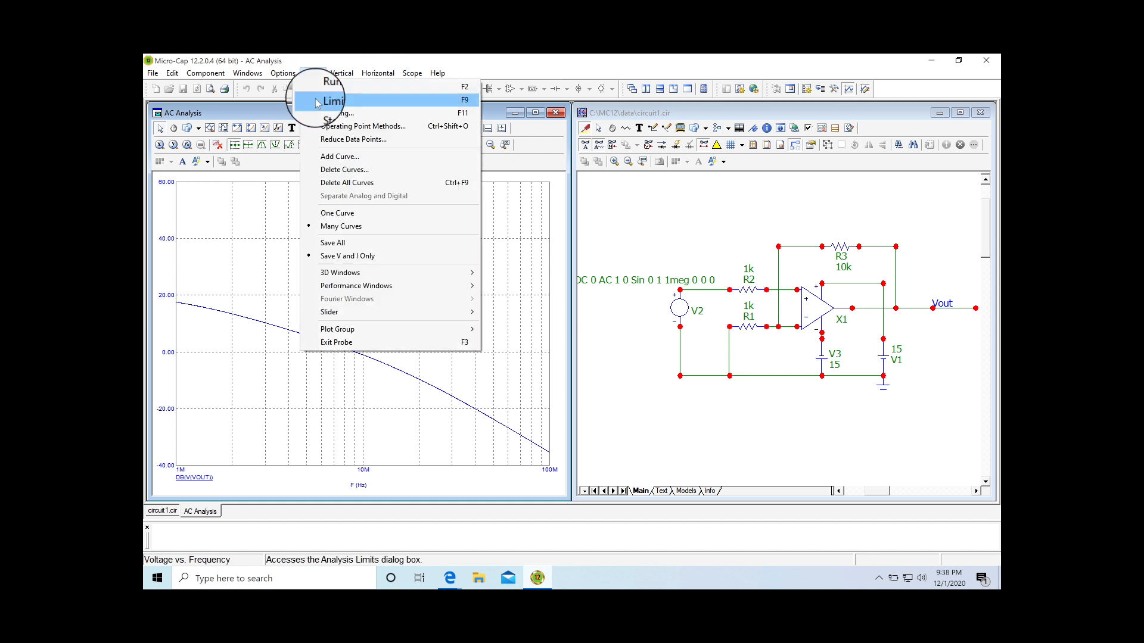
{"action": "left_click", "coordinate": [316, 101]}
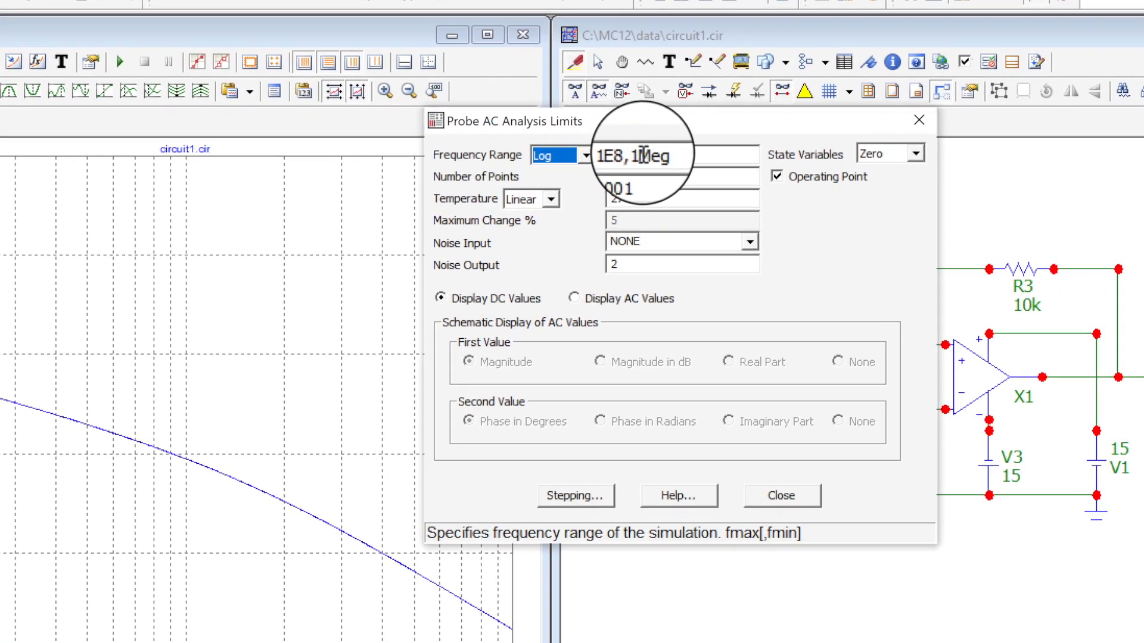
{"action": "left_click", "coordinate": [670, 186]}
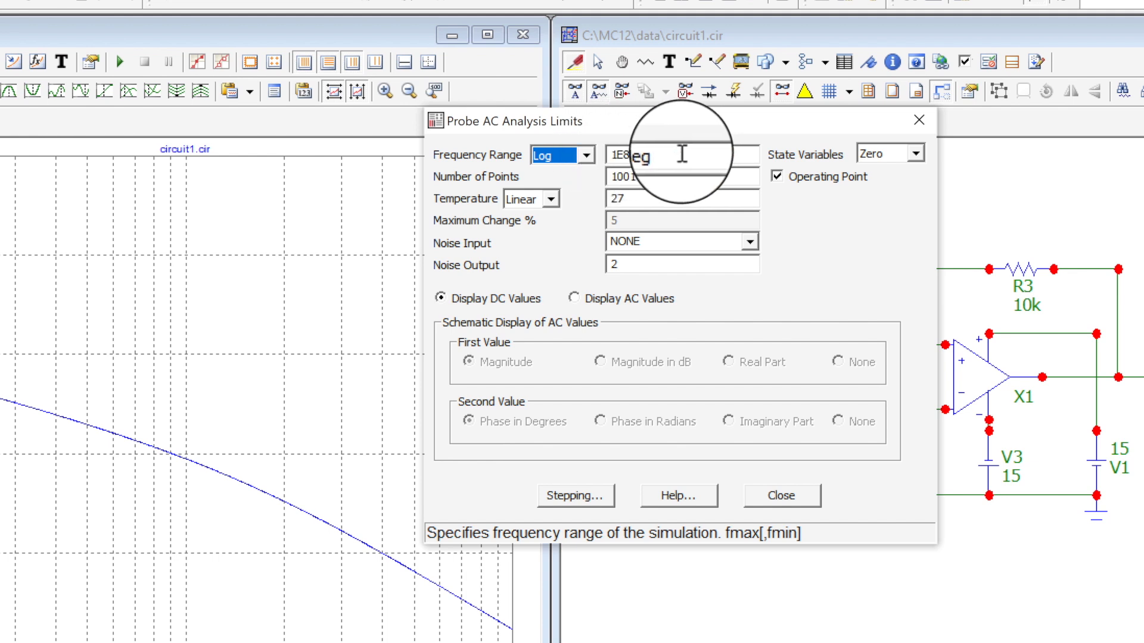
{"action": "left_click", "coordinate": [640, 153]}
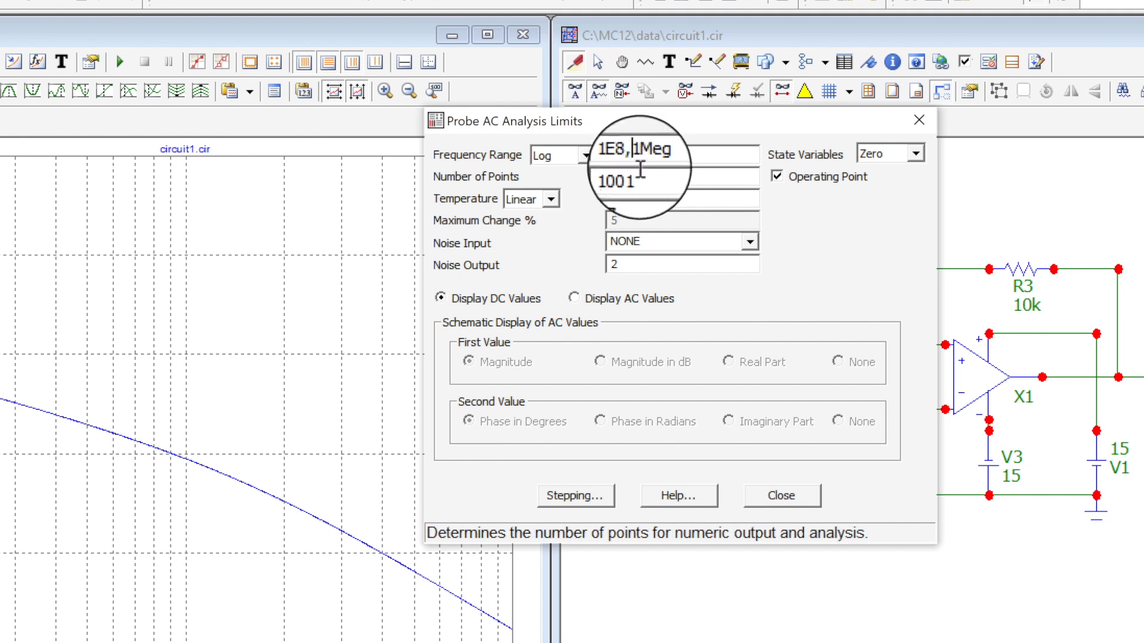
{"action": "left_click", "coordinate": [641, 171]}
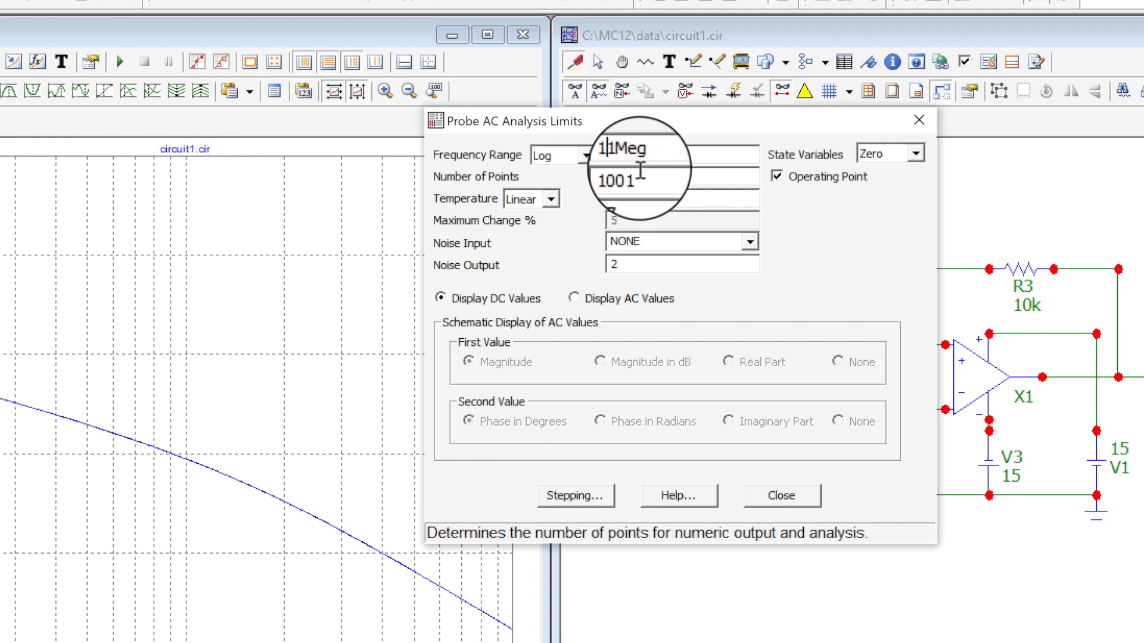
{"action": "left_click", "coordinate": [668, 155]}
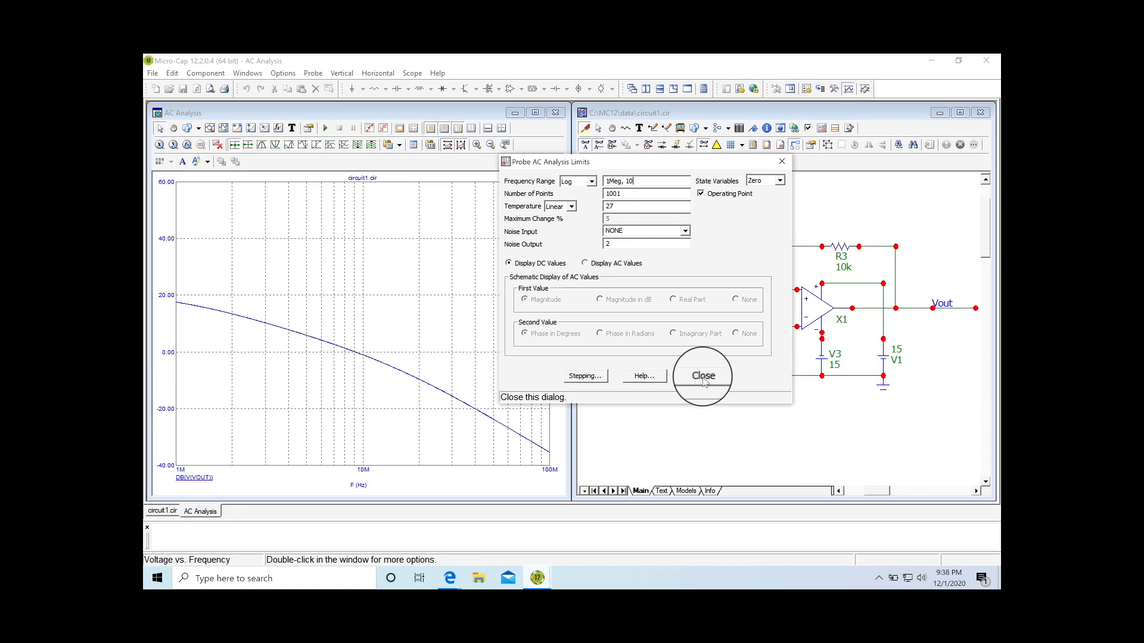
Apply the new frequency range to the Vout response plot, examine its high-frequency roll-off, and close the AC analysis.
{"action": "left_click", "coordinate": [704, 384]}
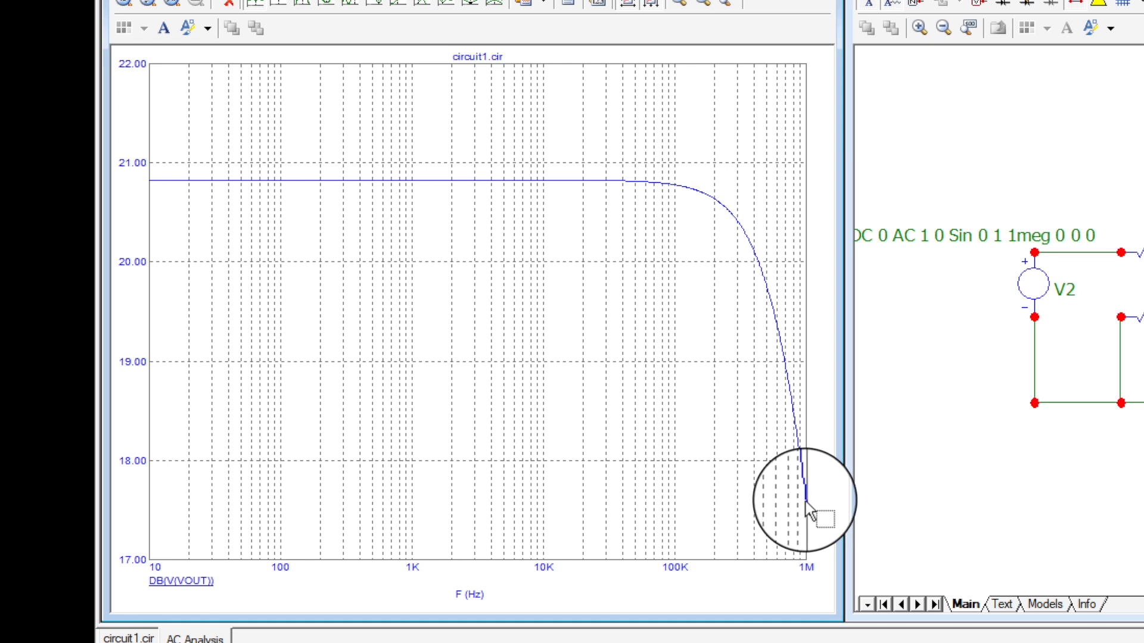
{"action": "mouse_move", "coordinate": [802, 499]}
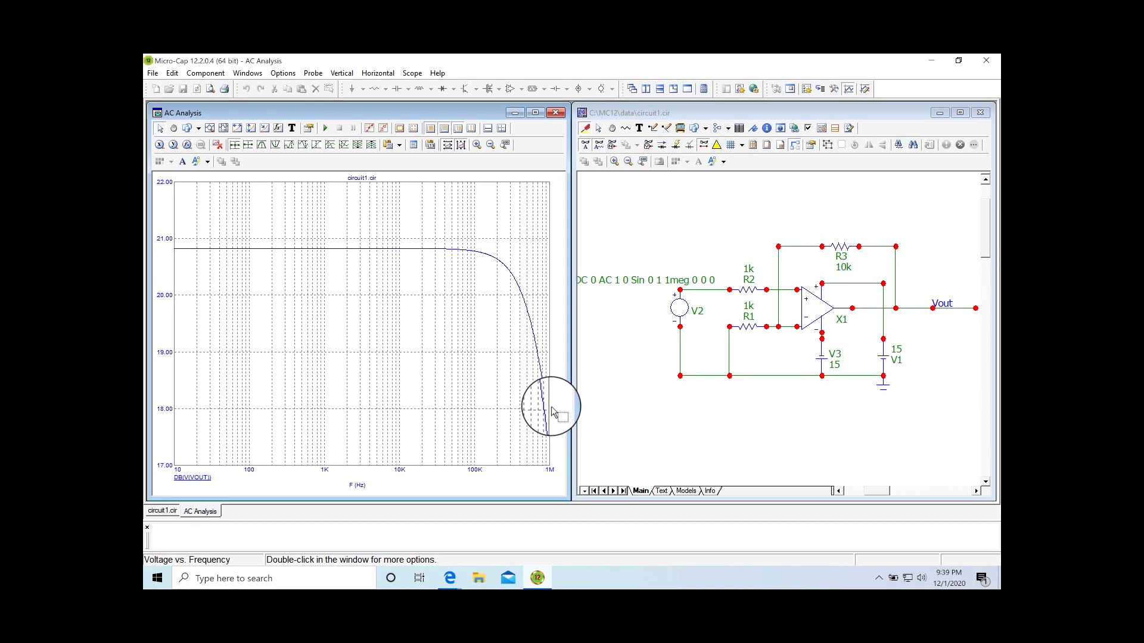
{"action": "left_click", "coordinate": [555, 113]}
Run a Probe Transient analysis and plot the voltages at Vout and at the wire between V2 and R2.
{"action": "left_click", "coordinate": [330, 72]}
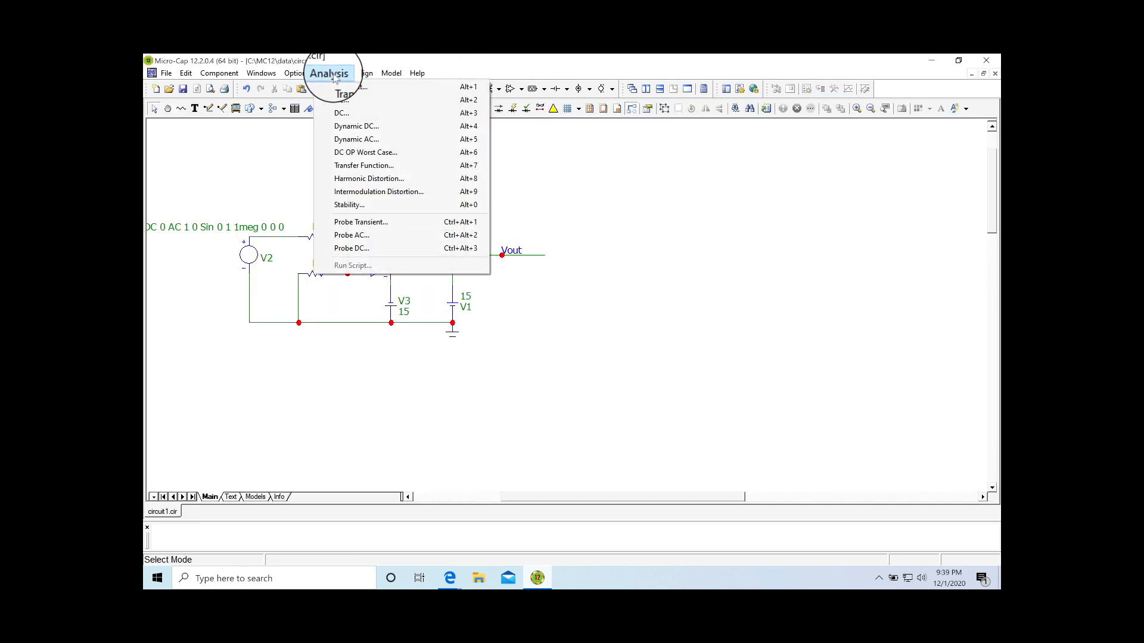
{"action": "left_click", "coordinate": [366, 227]}
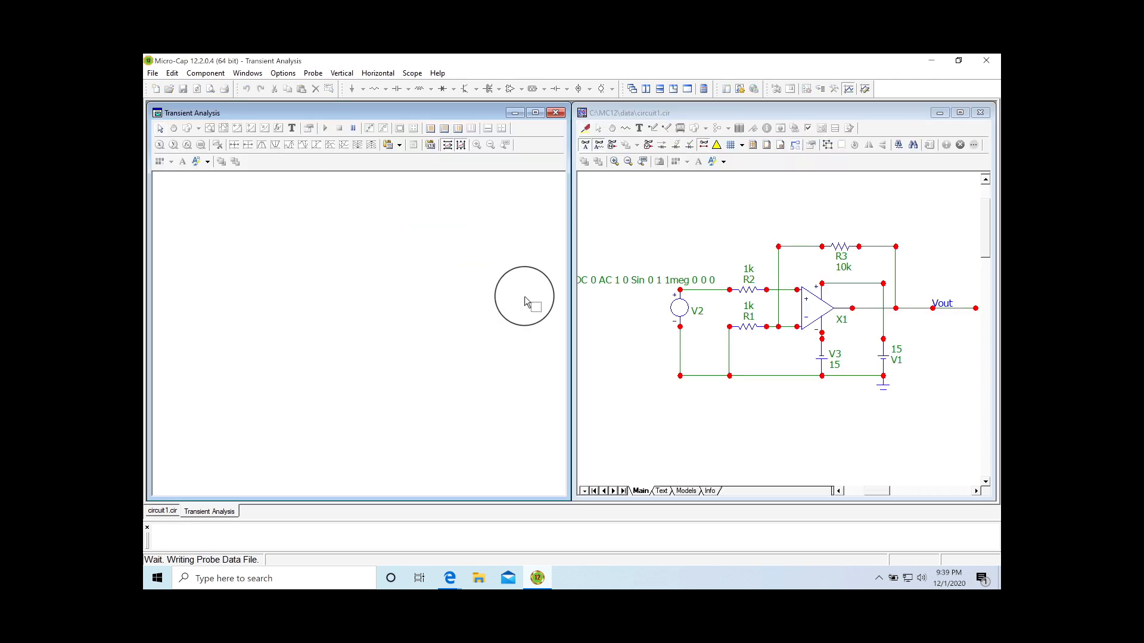
{"action": "left_click", "coordinate": [931, 309]}
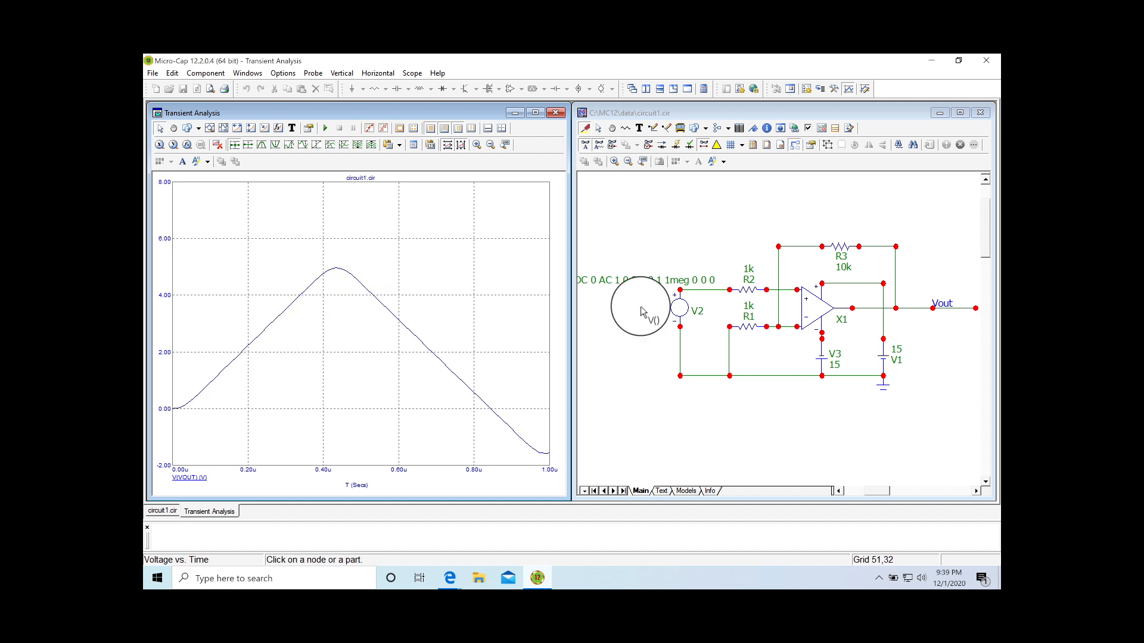
{"action": "left_click", "coordinate": [721, 291]}
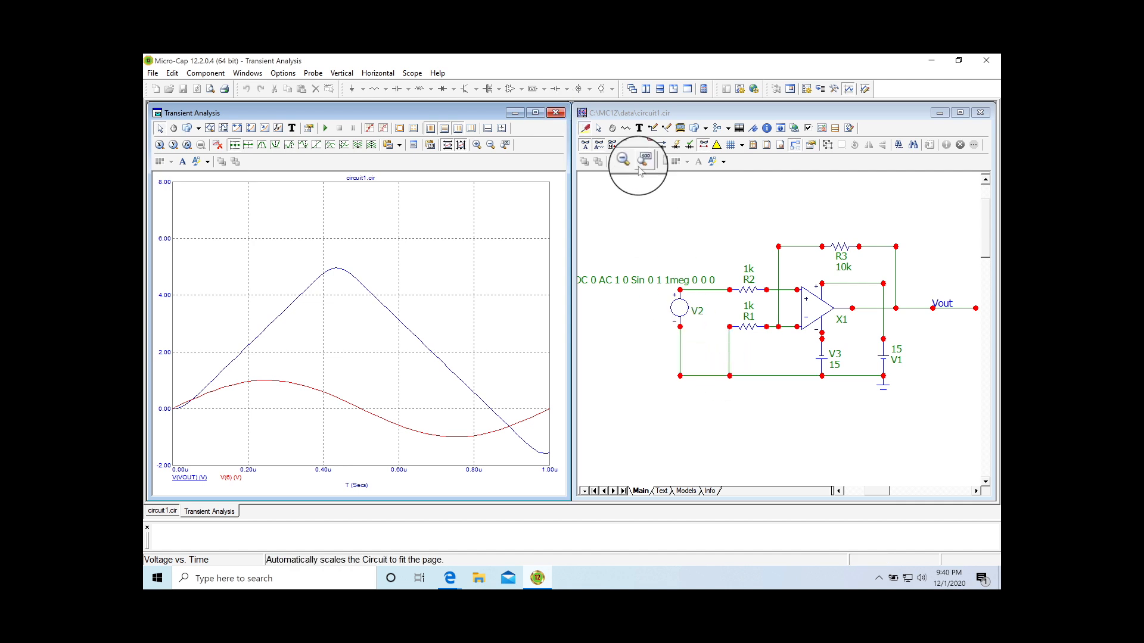
Set the sine frequency F0 of voltage source V2 to 10k.
{"action": "left_click", "coordinate": [599, 131]}
{"action": "double_click", "coordinate": [679, 307]}
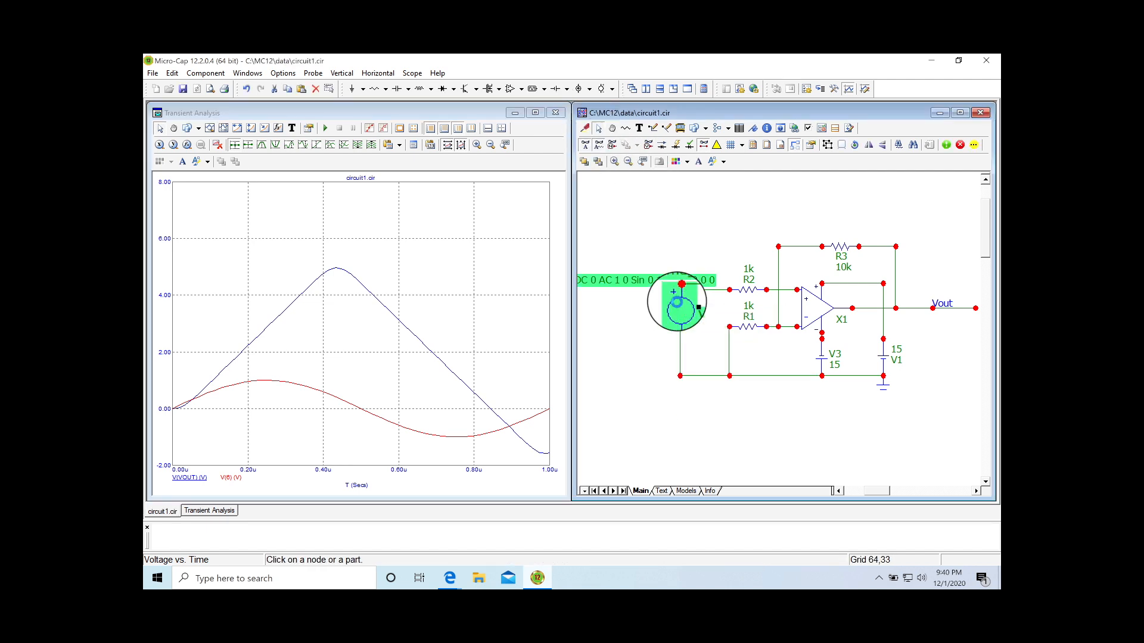
{"action": "double_click", "coordinate": [825, 389]}
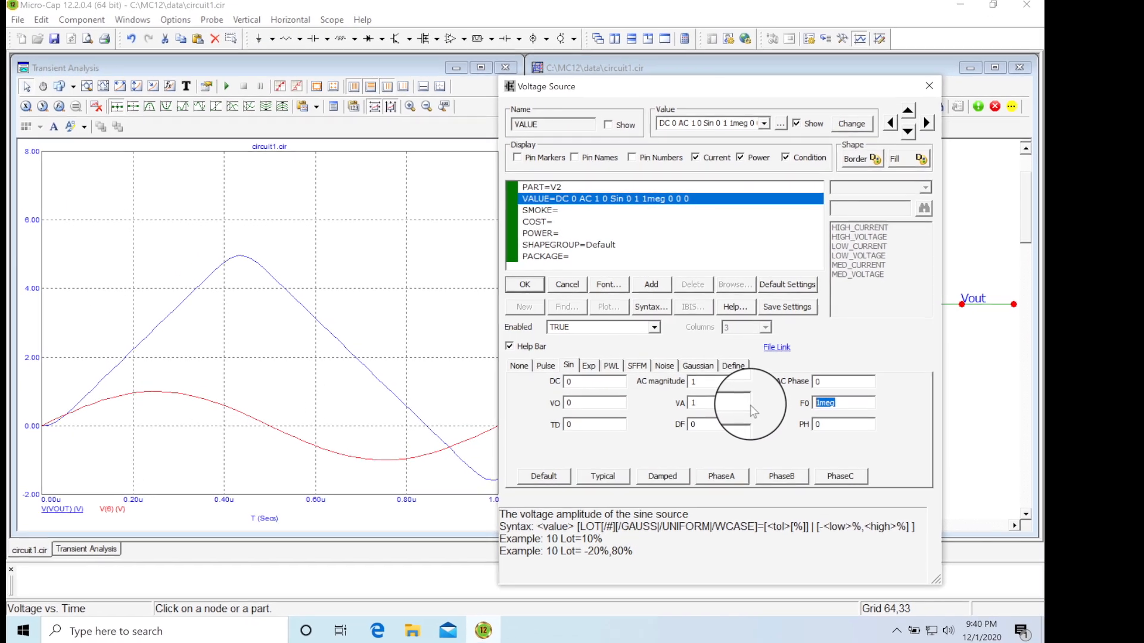
{"action": "type", "text": "10k"}
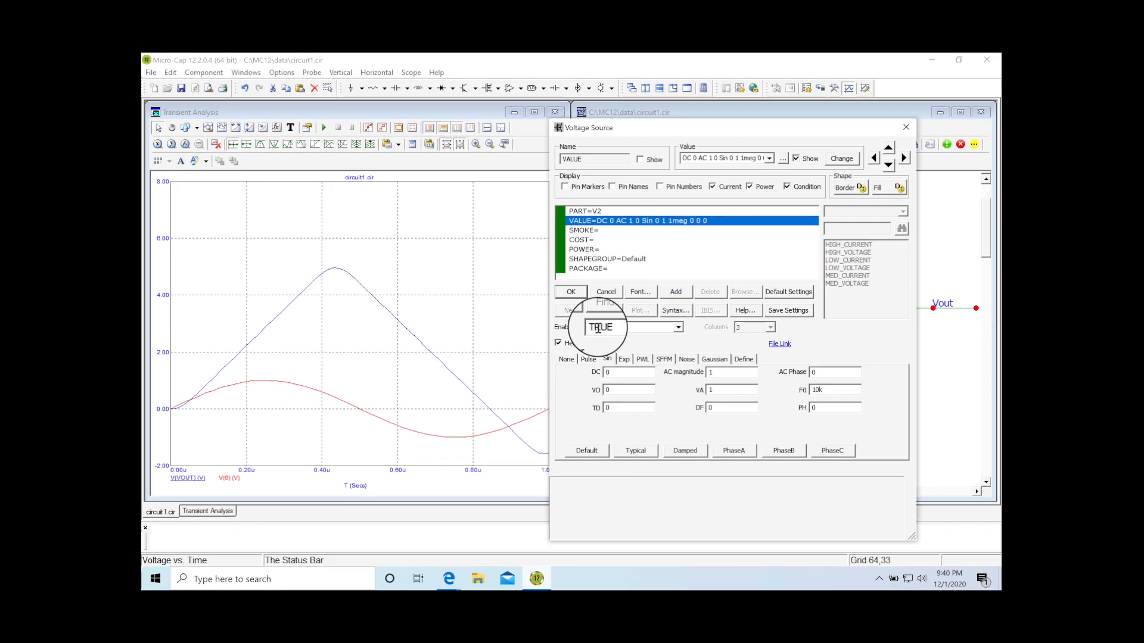
{"action": "left_click", "coordinate": [574, 298]}
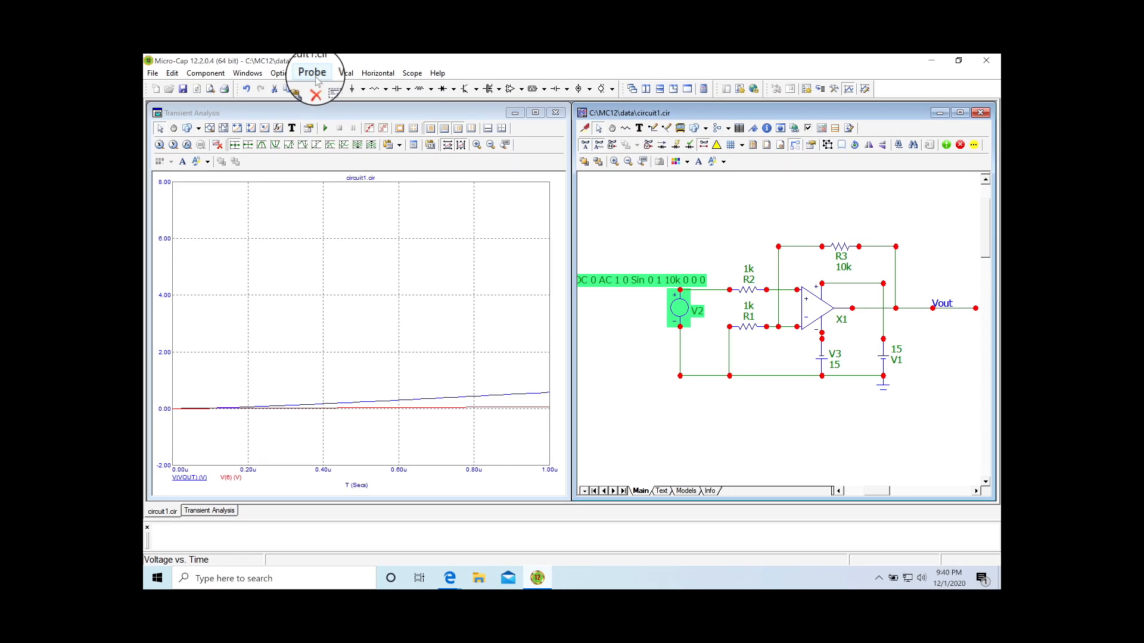
Set the Probe Transient maximum run time to 10m and zoom in on a few cycles of the waveforms.
{"action": "left_click", "coordinate": [313, 73]}
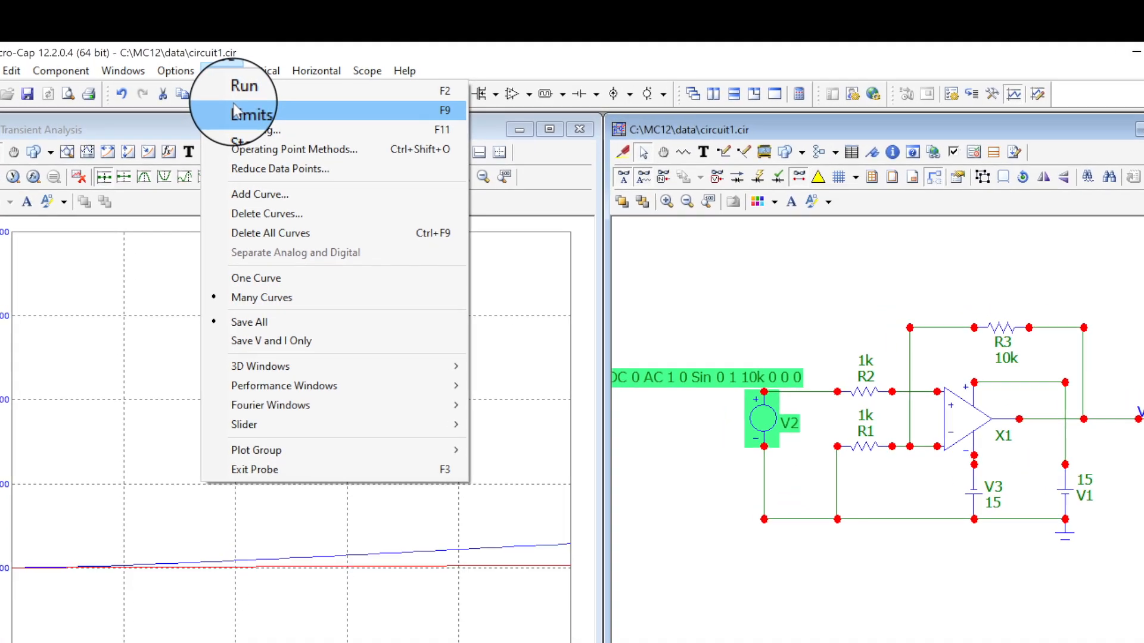
{"action": "left_click", "coordinate": [187, 116]}
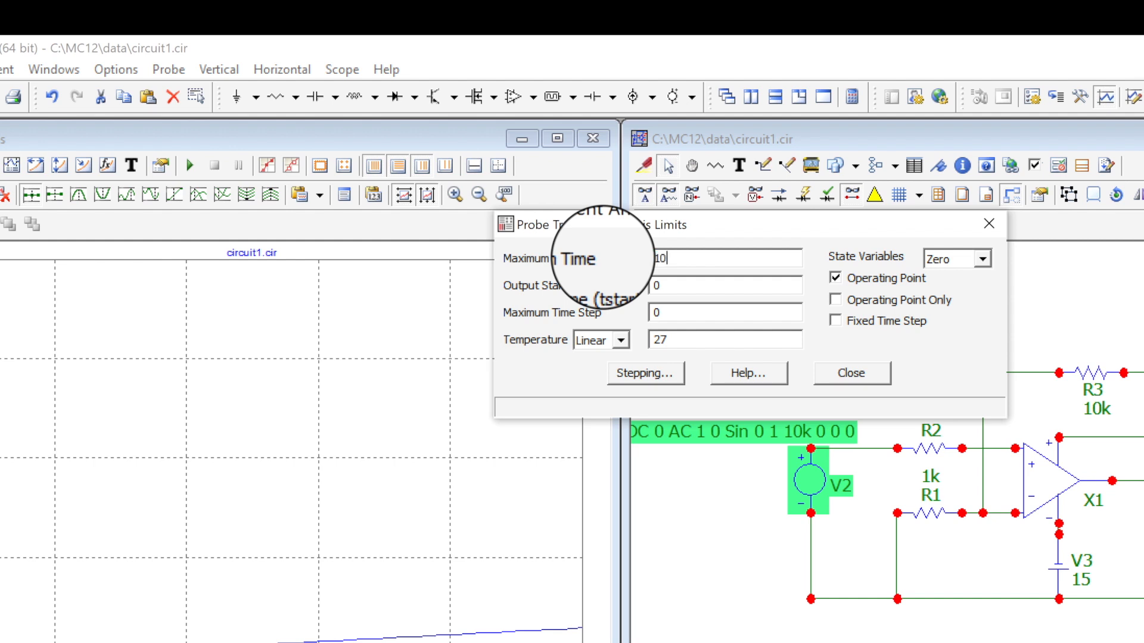
{"action": "double_click", "coordinate": [658, 287]}
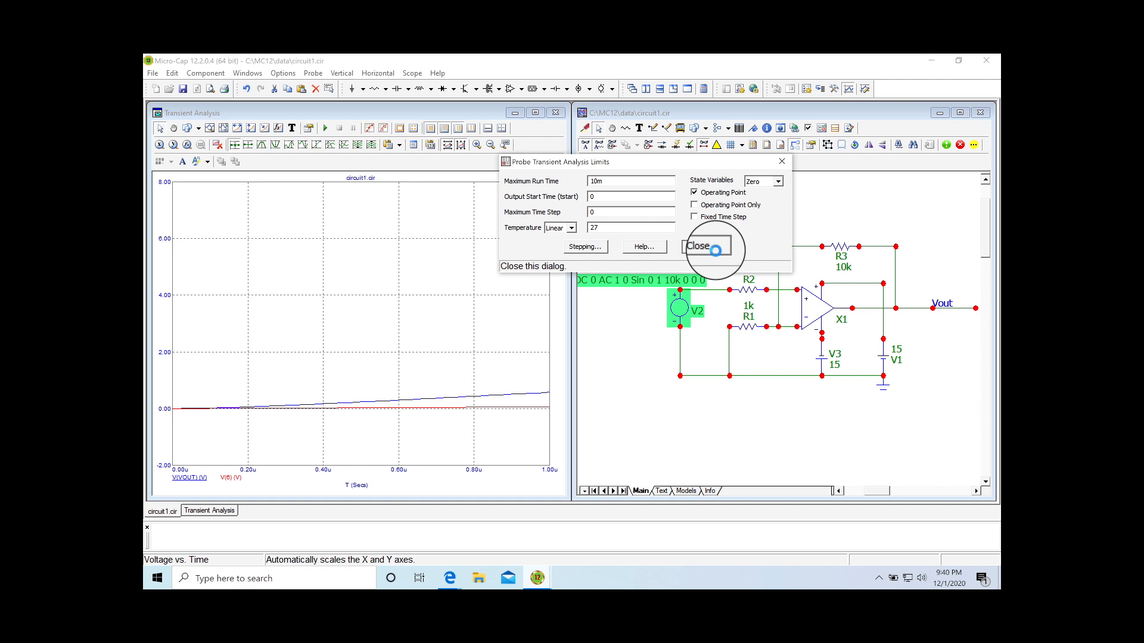
{"action": "left_click", "coordinate": [707, 247]}
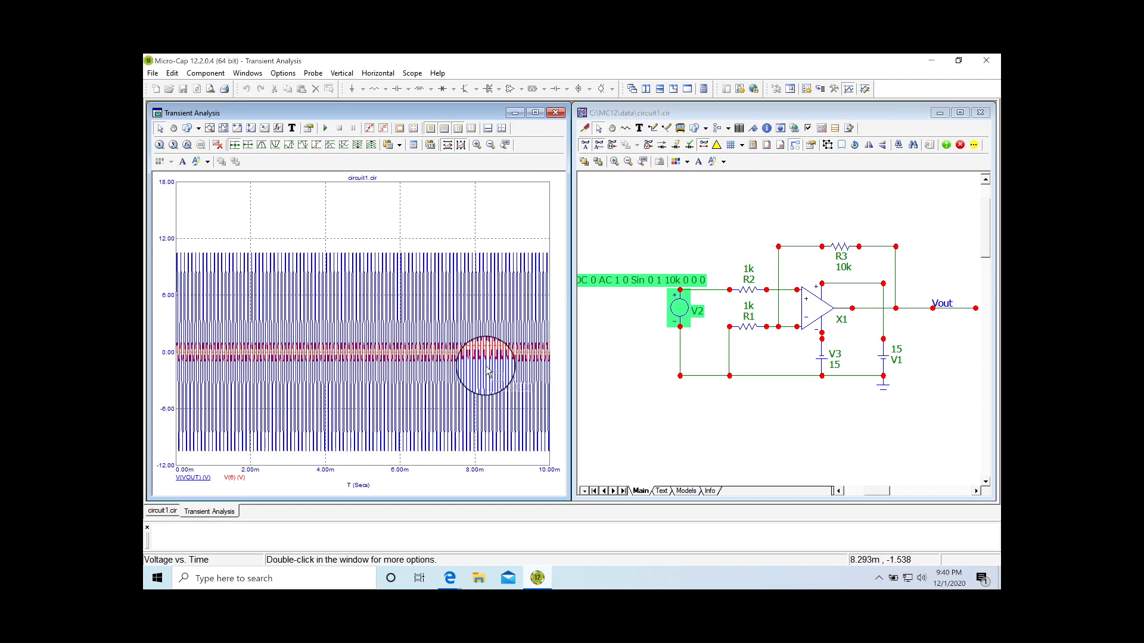
{"action": "left_click", "coordinate": [210, 129]}
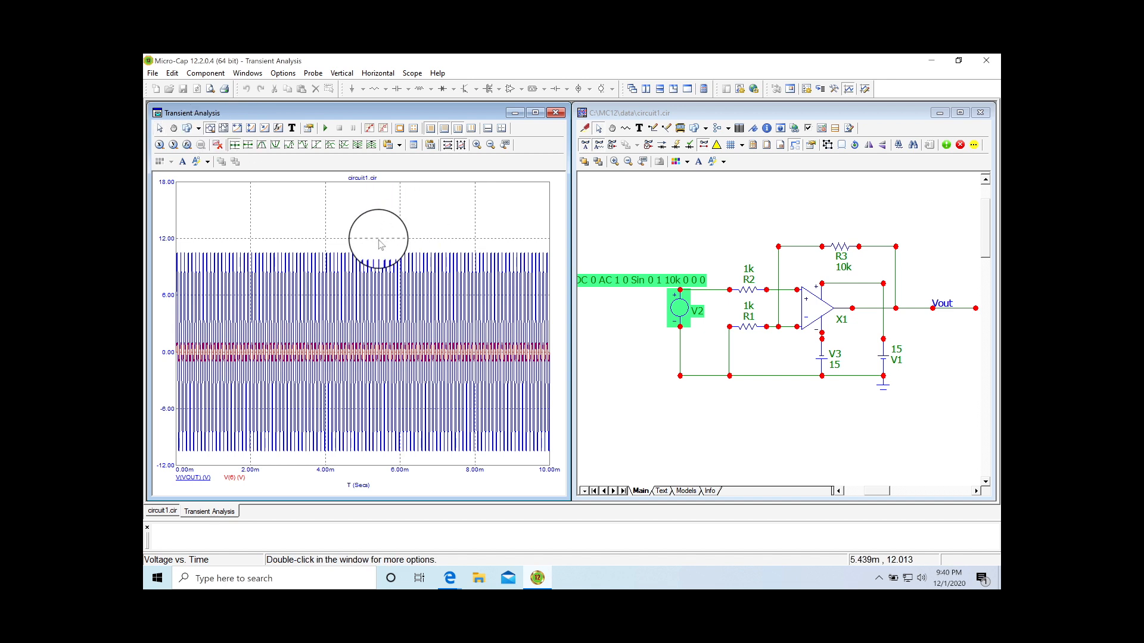
{"action": "left_click_drag", "start_coordinate": [380, 249], "coordinate": [394, 458]}
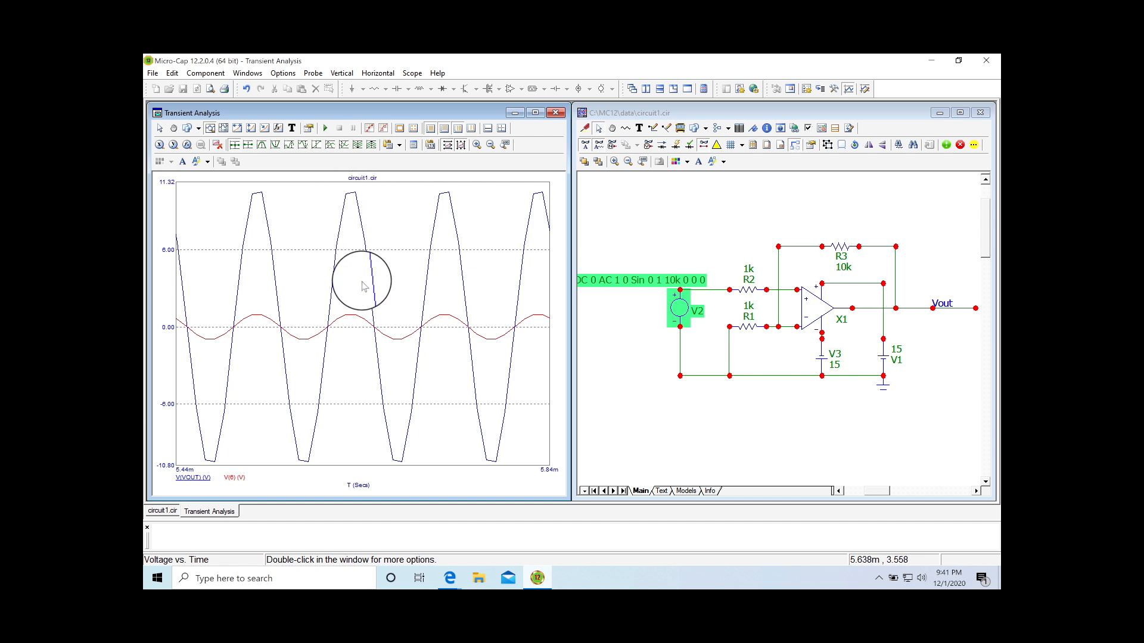
Set the Probe Transient maximum time step to 100u and zoom in on a few cycles near the plot's middle.
{"action": "left_click", "coordinate": [310, 74]}
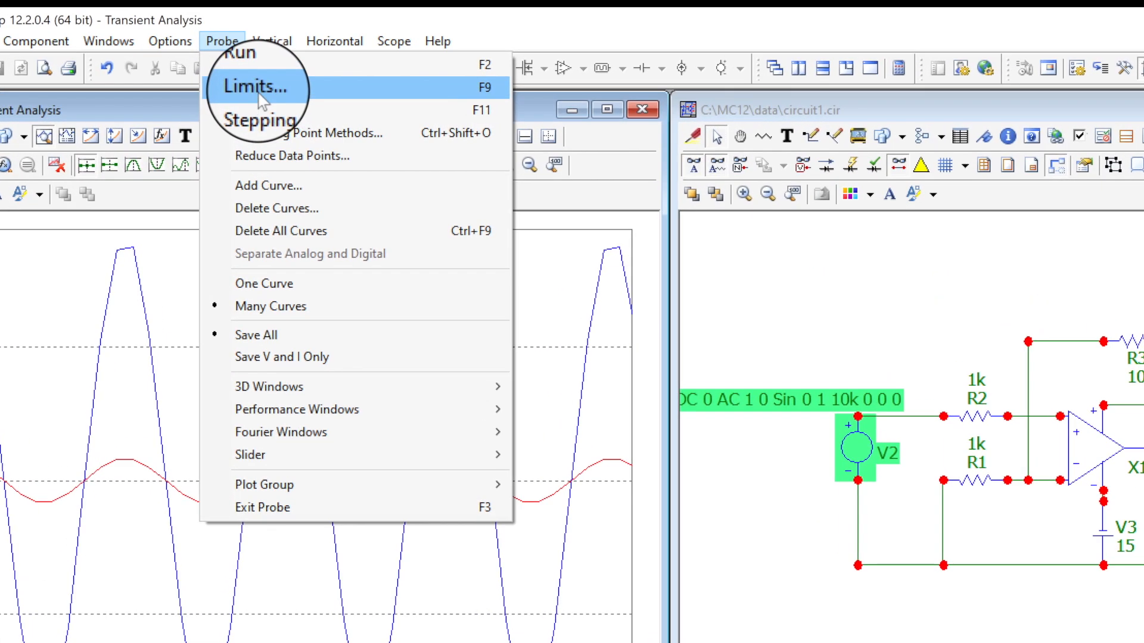
{"action": "left_click", "coordinate": [261, 88]}
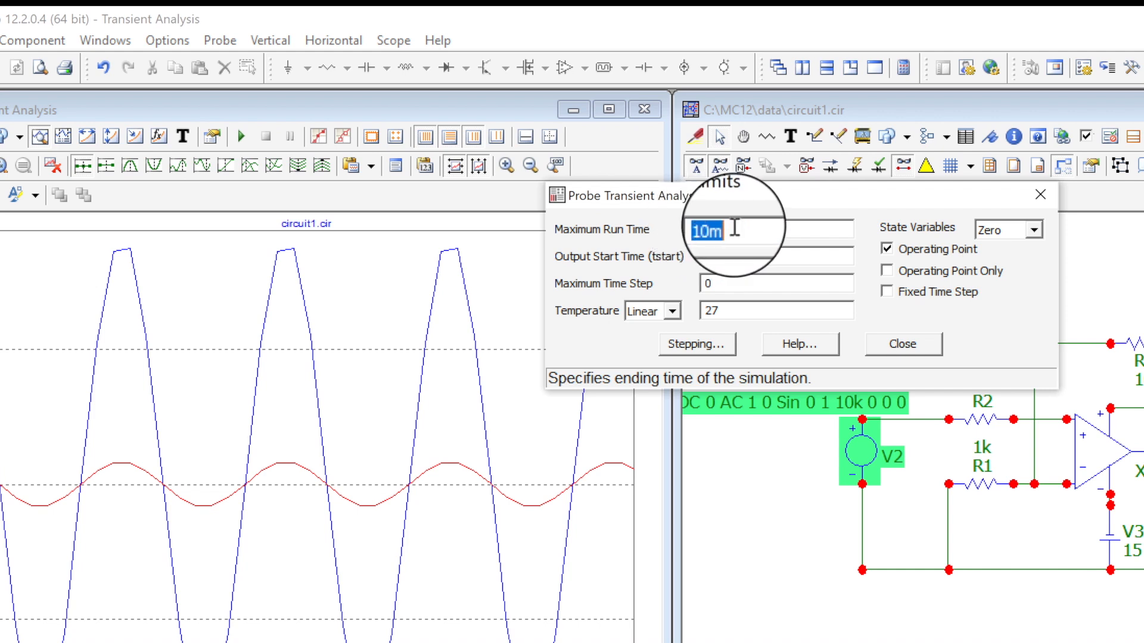
{"action": "left_click", "coordinate": [730, 282]}
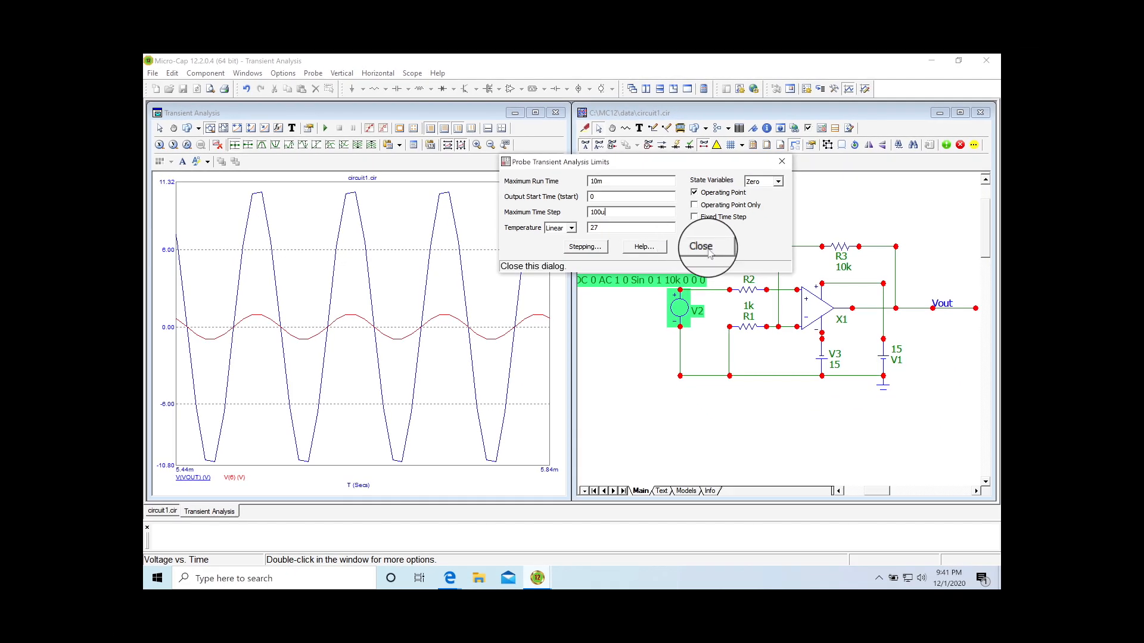
{"action": "left_click", "coordinate": [709, 253]}
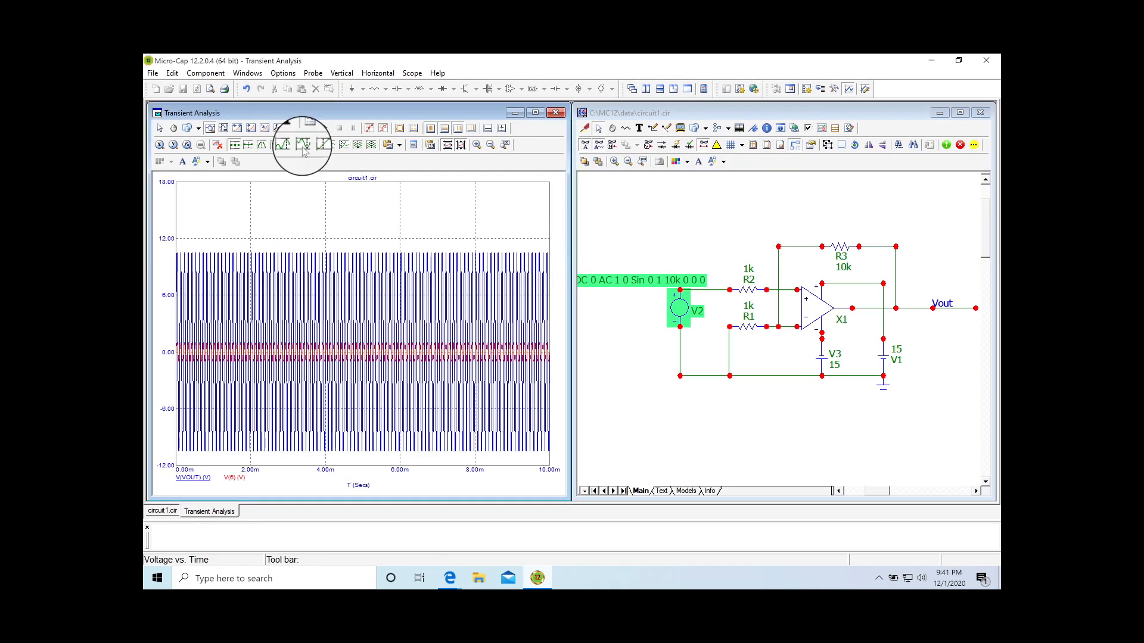
{"action": "left_click", "coordinate": [210, 129]}
{"action": "left_click_drag", "start_coordinate": [360, 247], "coordinate": [369, 456]}
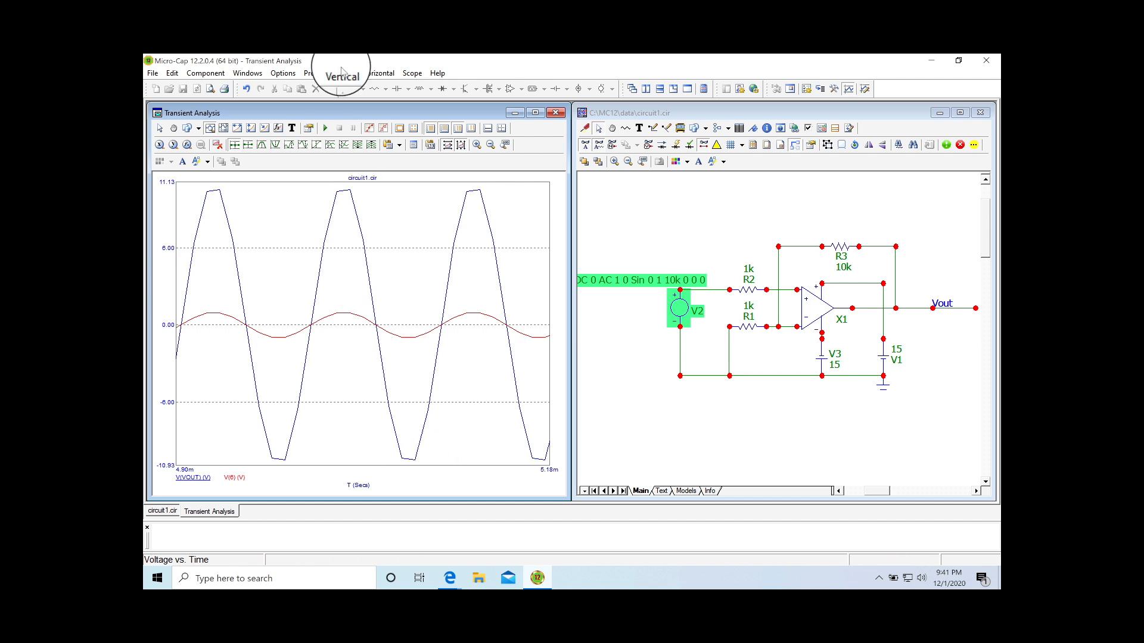
Reduce the Probe Transient maximum time step to 1u and enlarge a few cycles of the recalculated waveforms.
{"action": "left_click", "coordinate": [341, 74]}
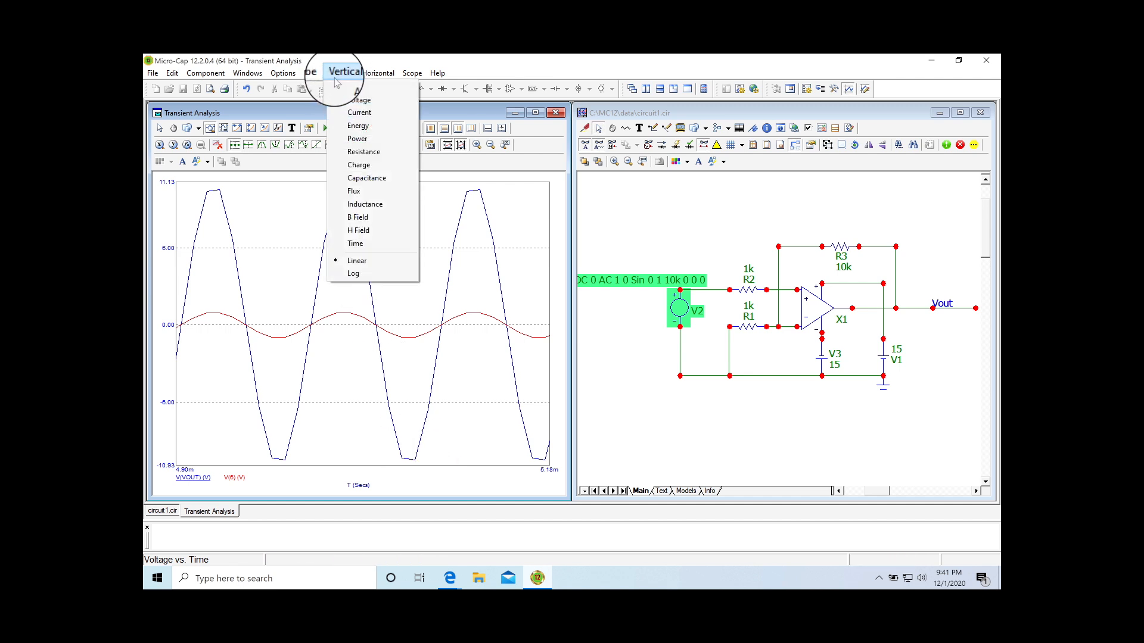
{"action": "mouse_move", "coordinate": [312, 73]}
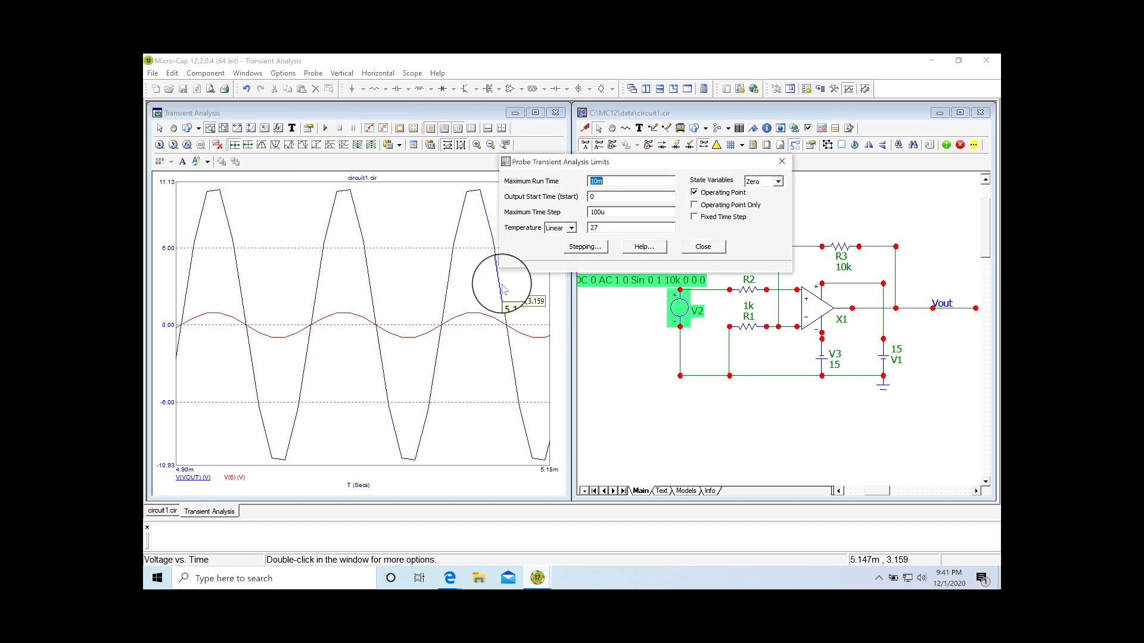
{"action": "left_click", "coordinate": [601, 212]}
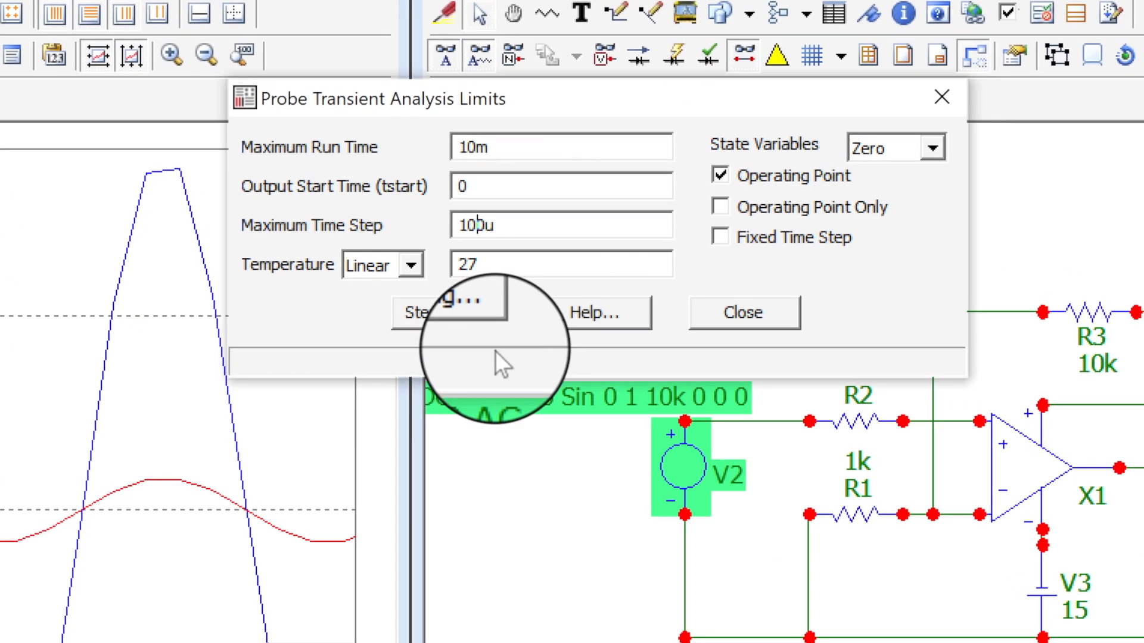
{"action": "key", "text": "BackSpace"}
{"action": "key", "text": "Delete"}
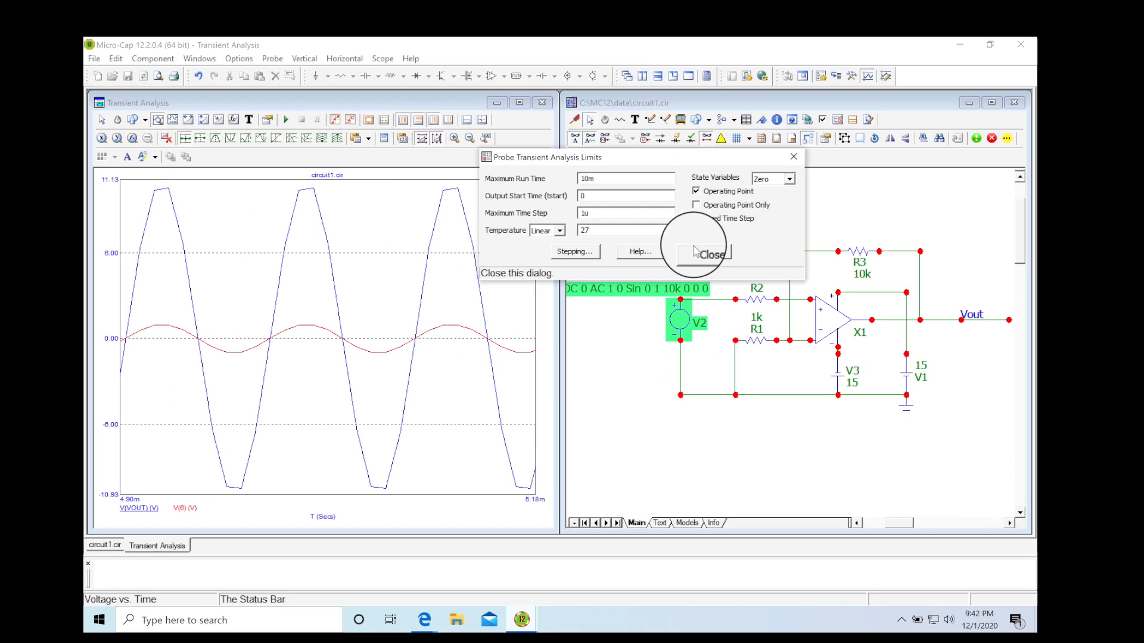
{"action": "left_click", "coordinate": [727, 285]}
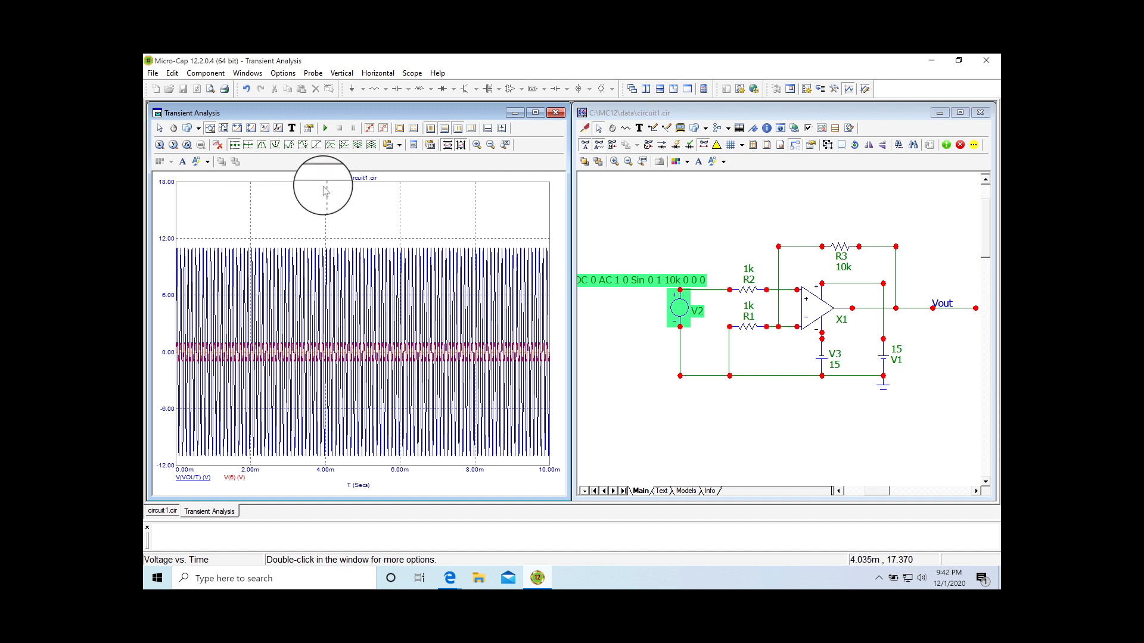
{"action": "left_click", "coordinate": [210, 128]}
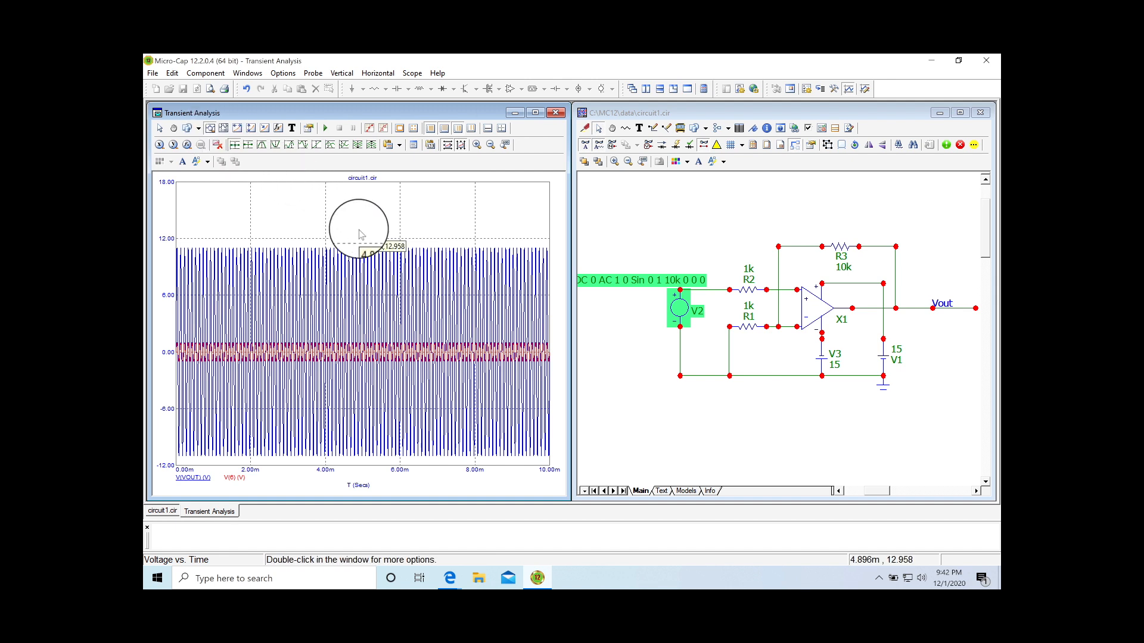
{"action": "left_click_drag", "start_coordinate": [352, 249], "coordinate": [361, 465]}
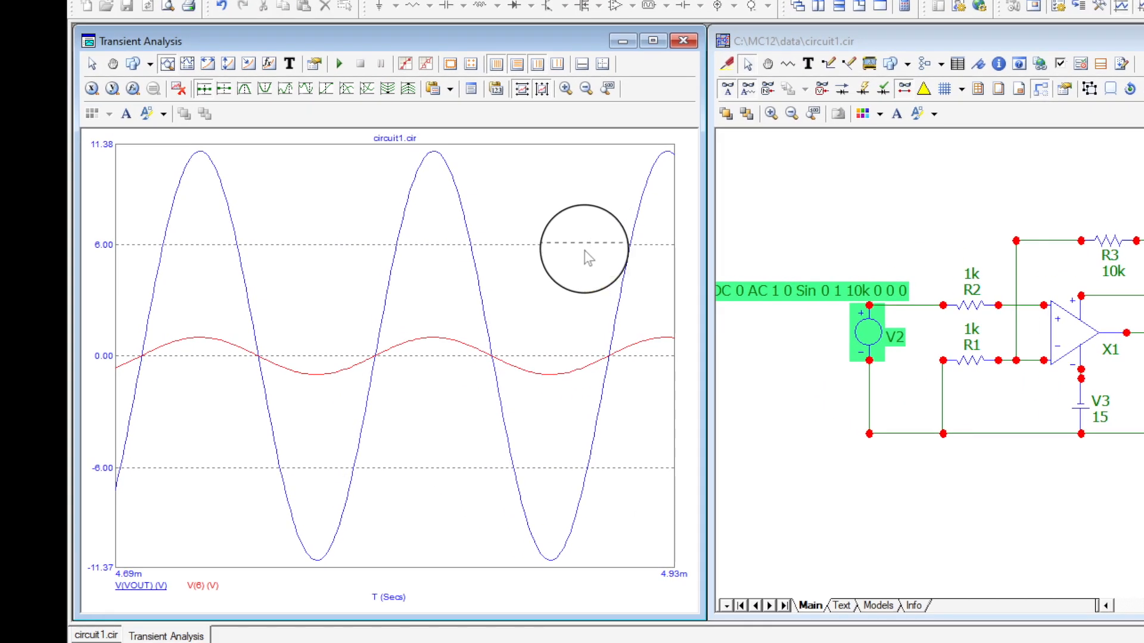
Show the calculated data points on both waveforms to check their spacing, and hide them again.
{"action": "mouse_move", "coordinate": [505, 335]}
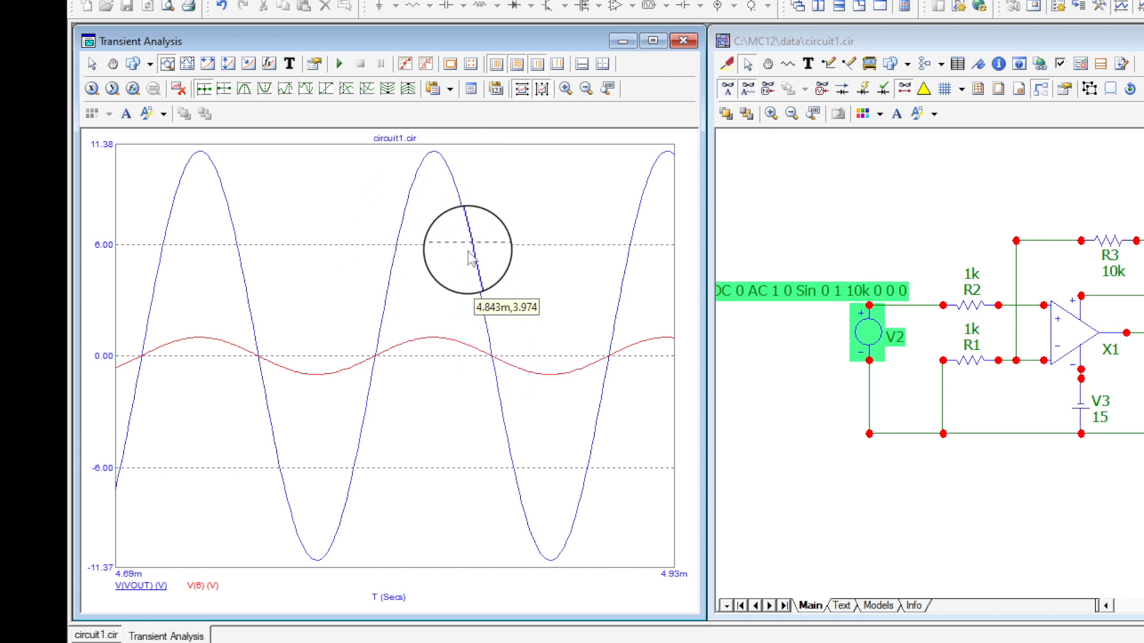
{"action": "left_click", "coordinate": [405, 64]}
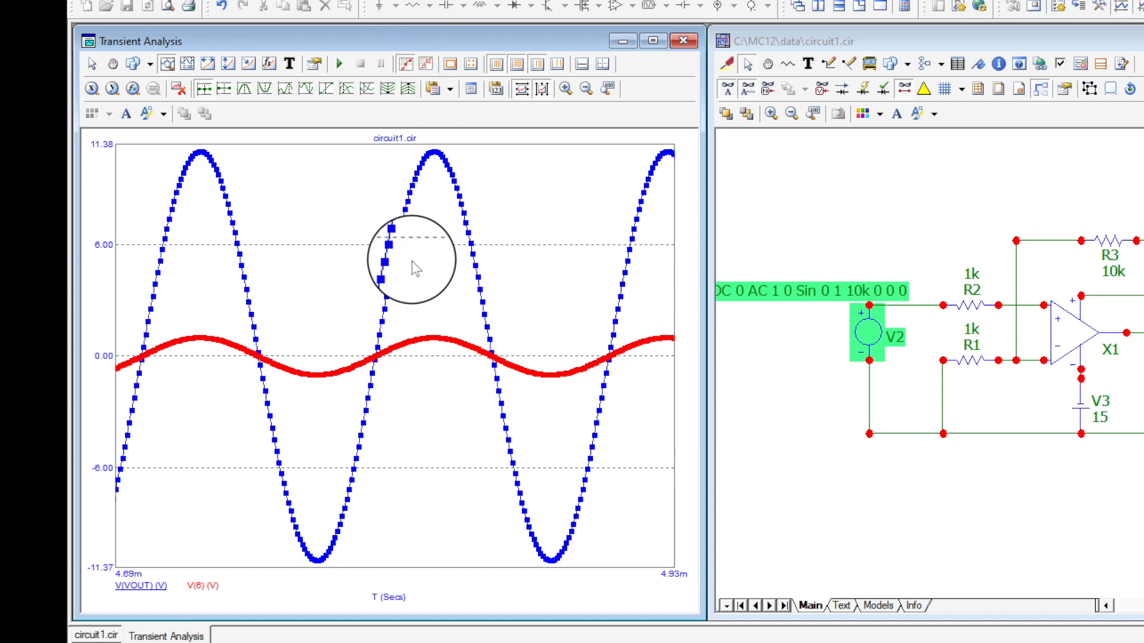
{"action": "mouse_move", "coordinate": [391, 274]}
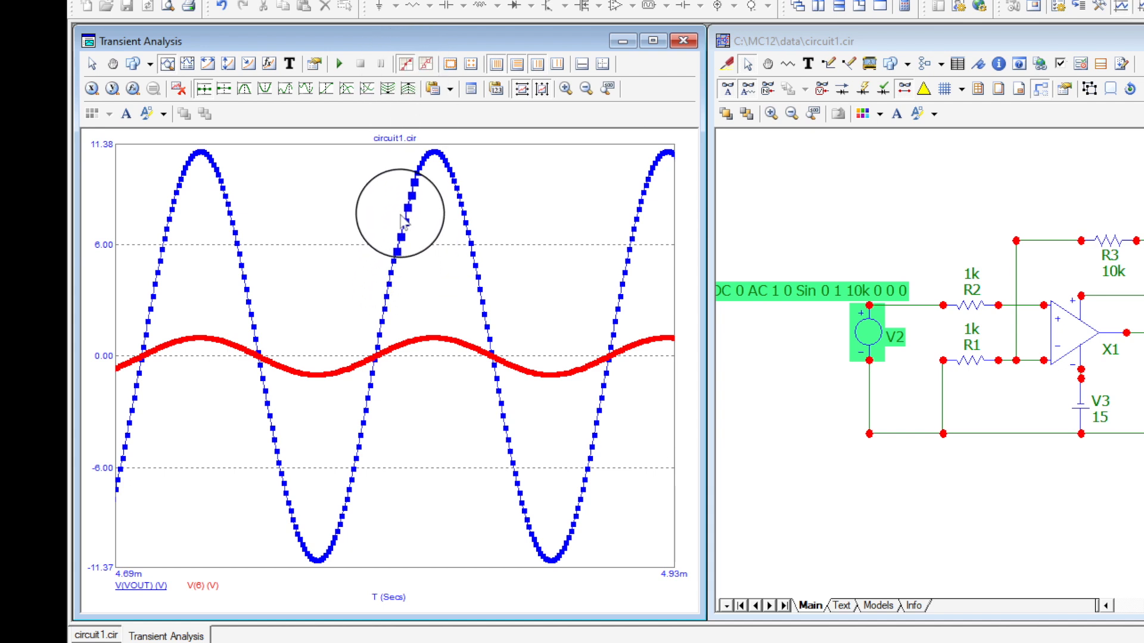
{"action": "left_click", "coordinate": [405, 63]}
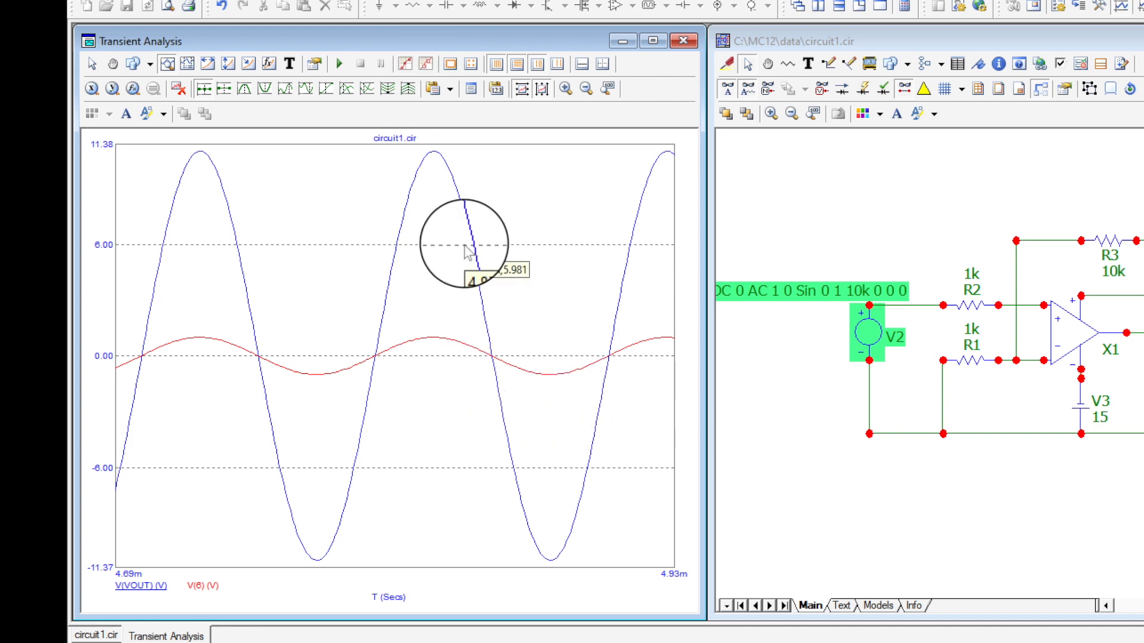
{"action": "left_click", "coordinate": [406, 63]}
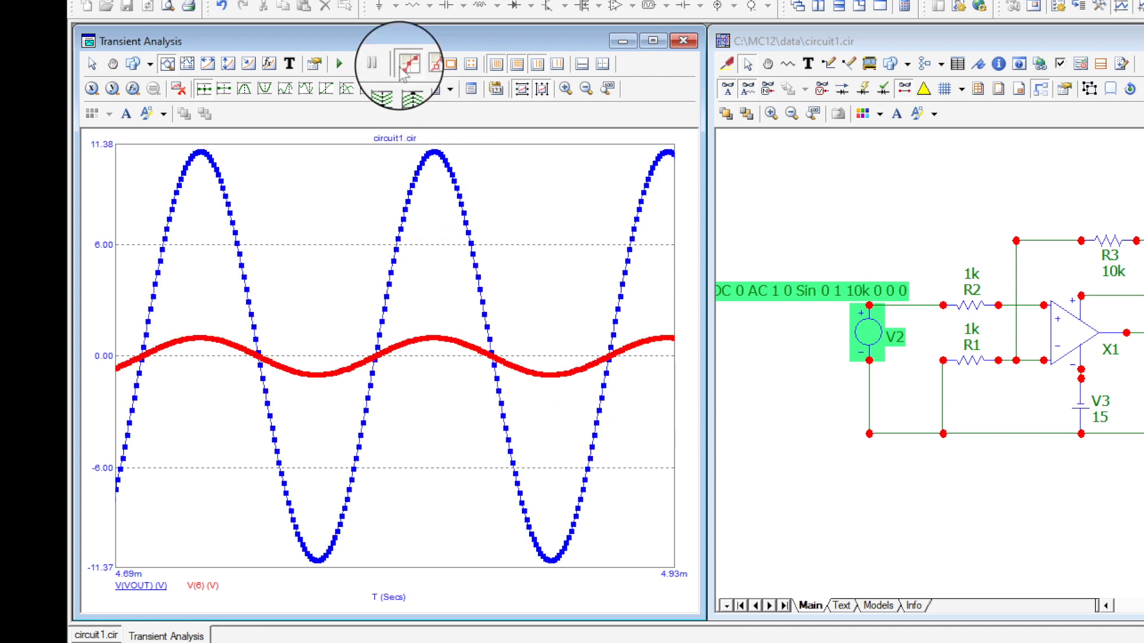
{"action": "left_click", "coordinate": [403, 67]}
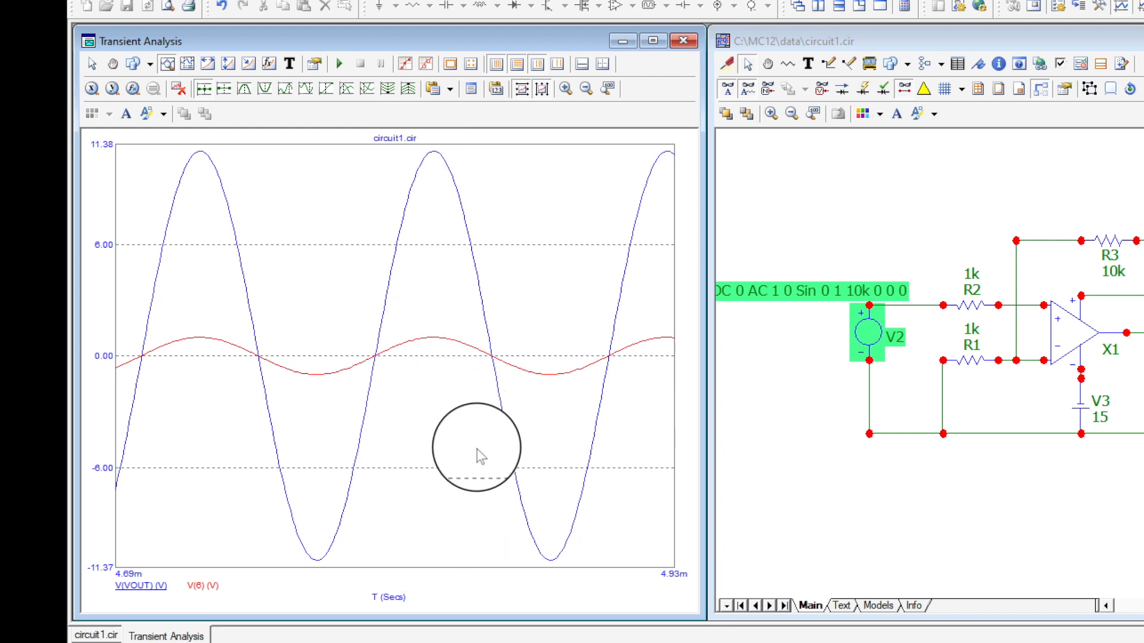
{"action": "mouse_move", "coordinate": [201, 157]}
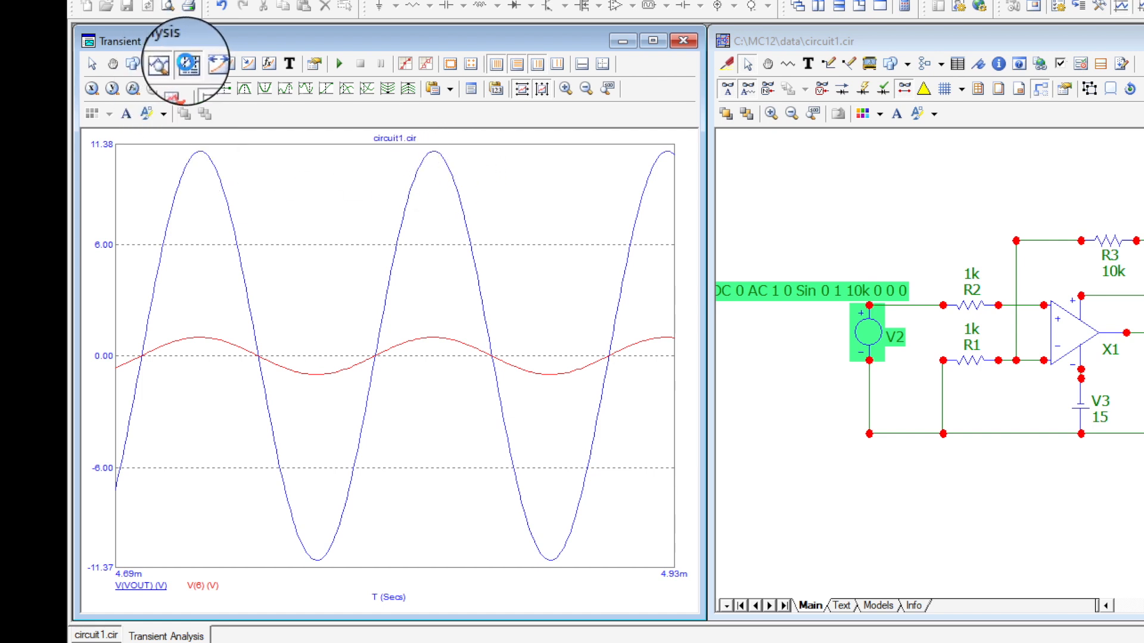
Measure the output waveform's peak-to-peak voltage with one cursor on a peak and the other on the following valley.
{"action": "left_click", "coordinate": [186, 64]}
{"action": "left_click_drag", "start_coordinate": [254, 225], "coordinate": [200, 236]}
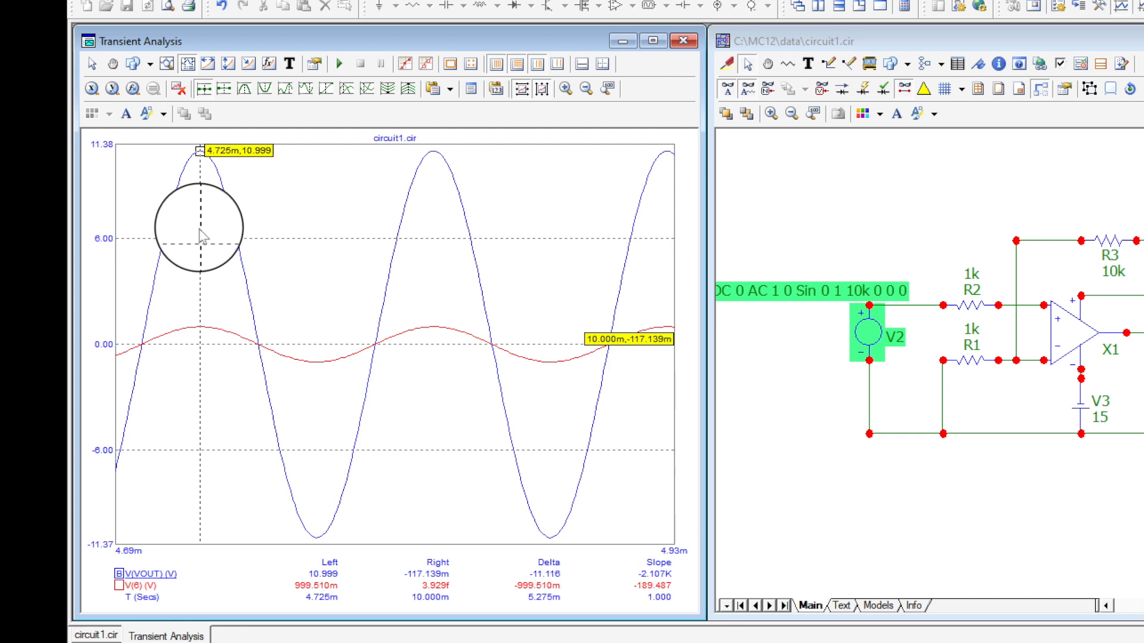
{"action": "right_click", "coordinate": [300, 344]}
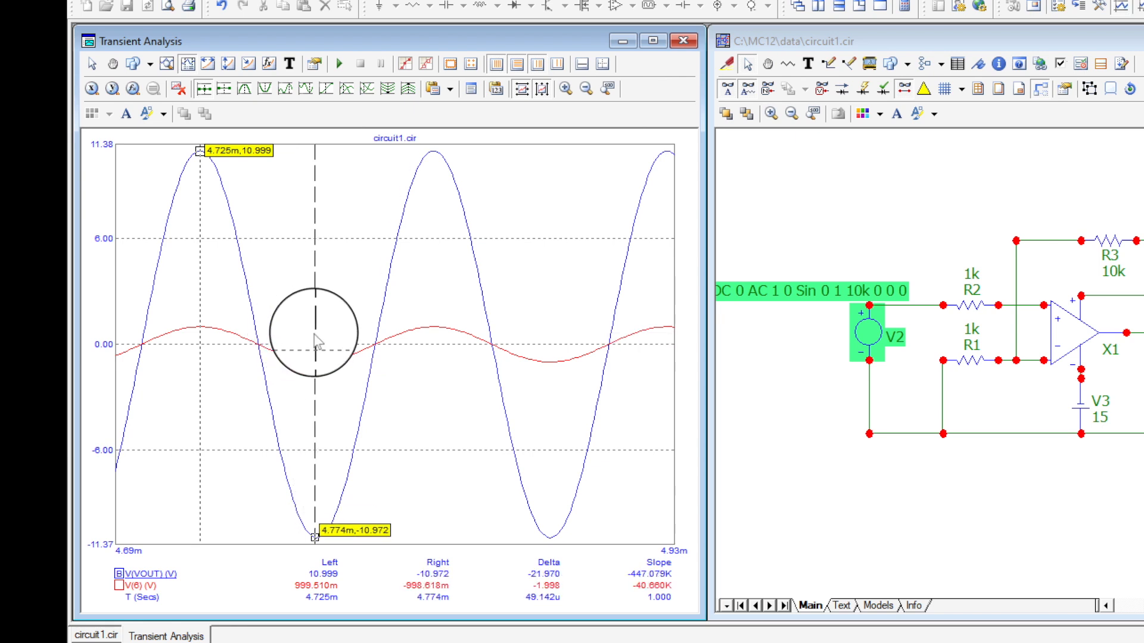
{"action": "right_click", "coordinate": [317, 345]}
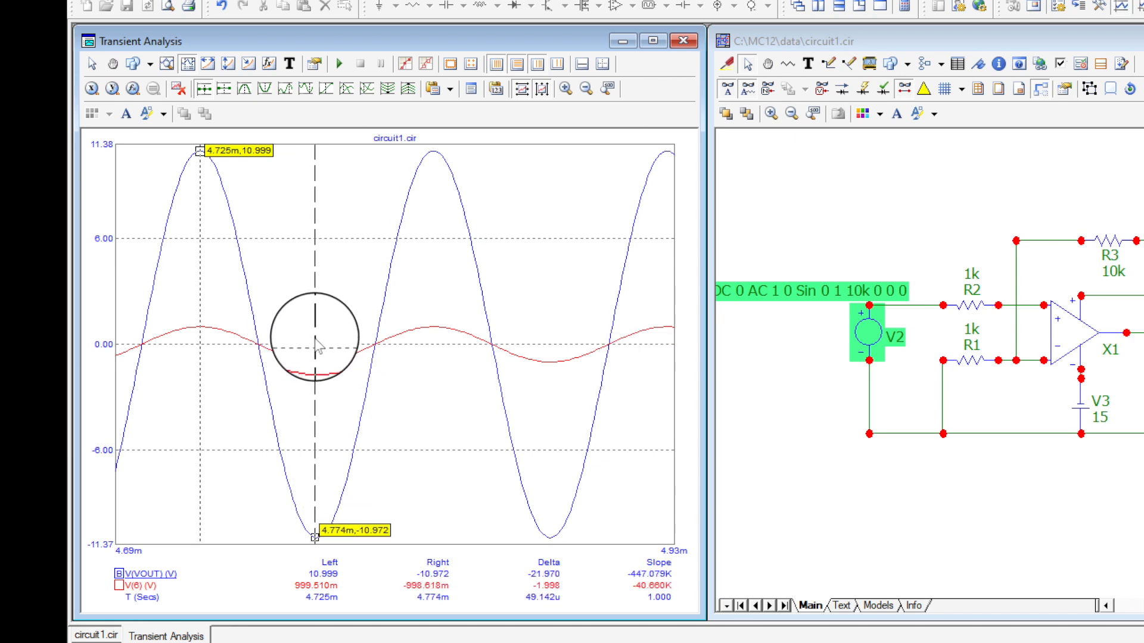
{"action": "right_click", "coordinate": [317, 345]}
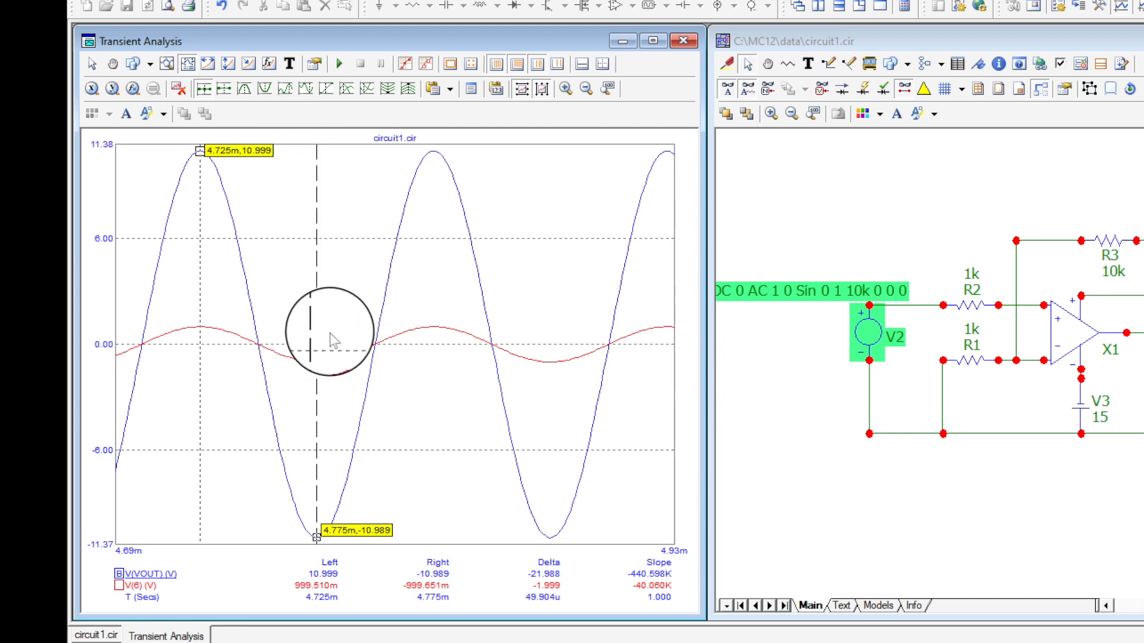
{"action": "right_click", "coordinate": [265, 93]}
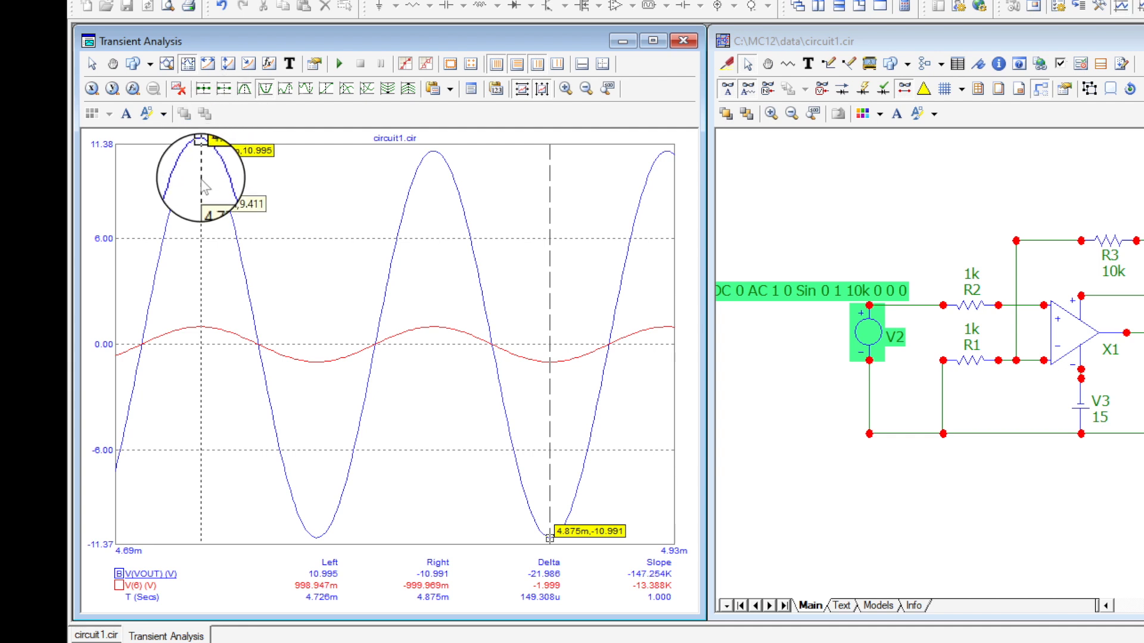
{"action": "left_click", "coordinate": [244, 90]}
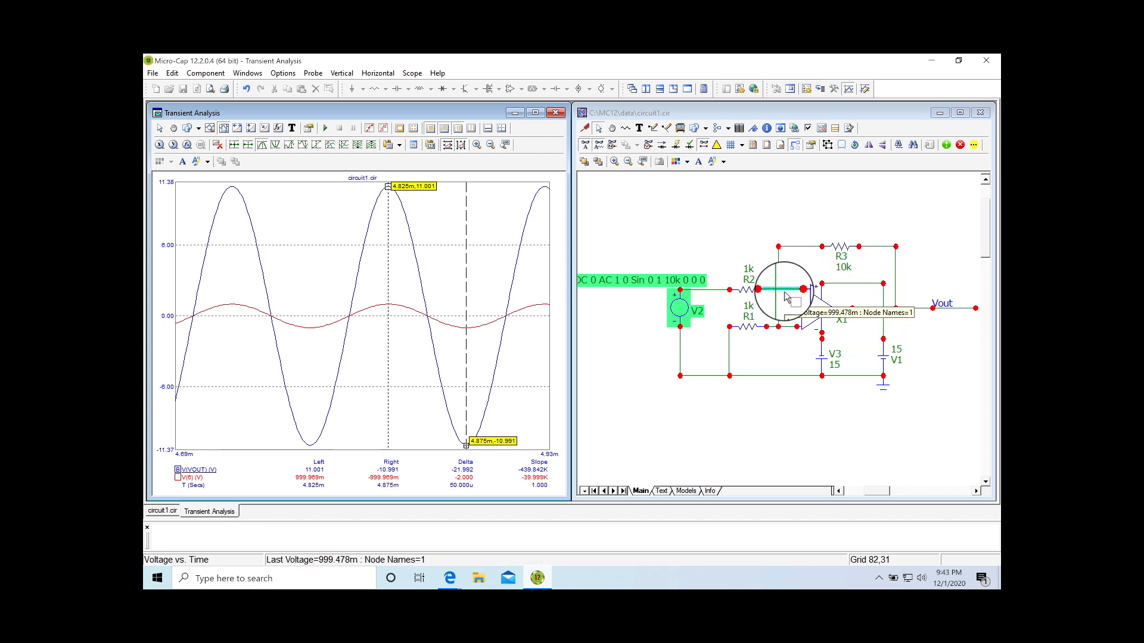
Probe the op-amp's inverting input node to add its voltage to the transient plot and enlarge a few cycles.
{"action": "left_click", "coordinate": [586, 130]}
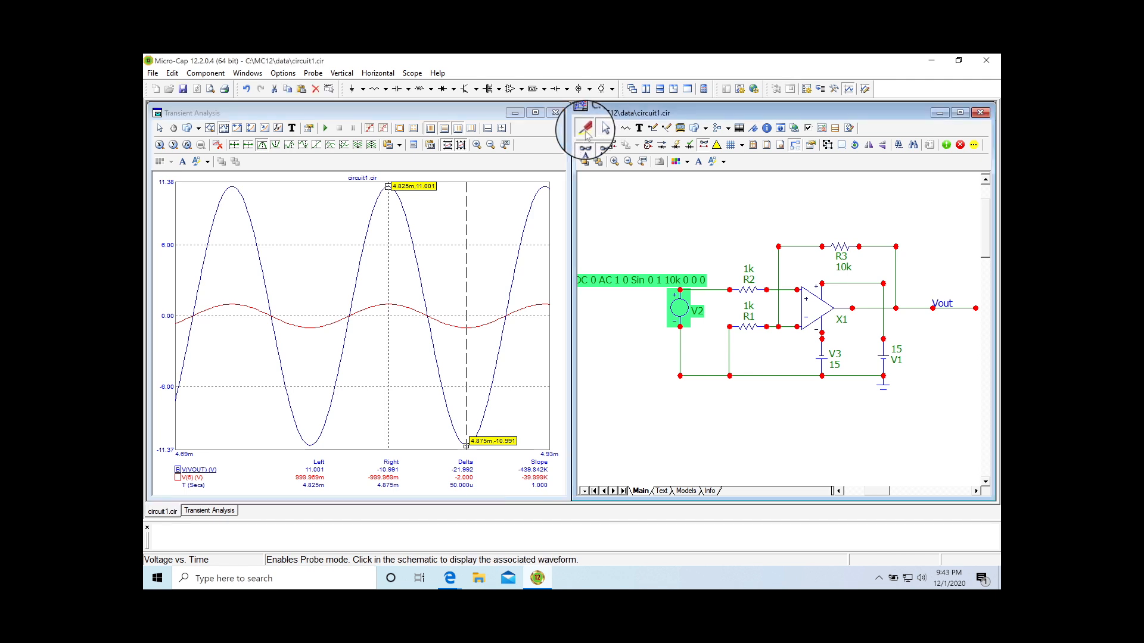
{"action": "left_click", "coordinate": [780, 332]}
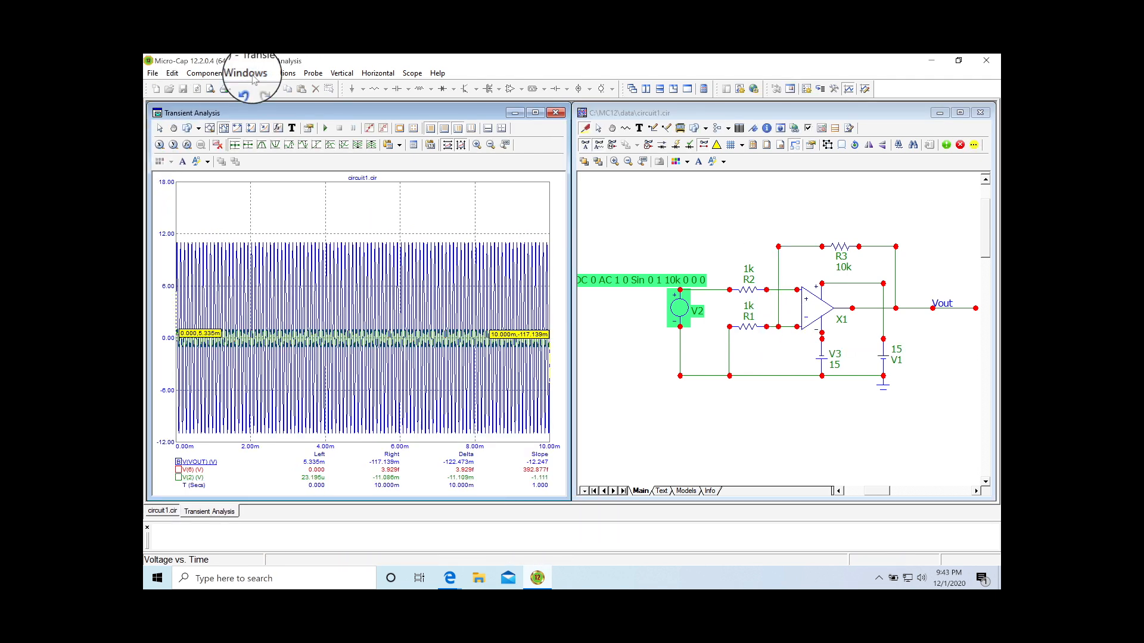
{"action": "left_click", "coordinate": [210, 128]}
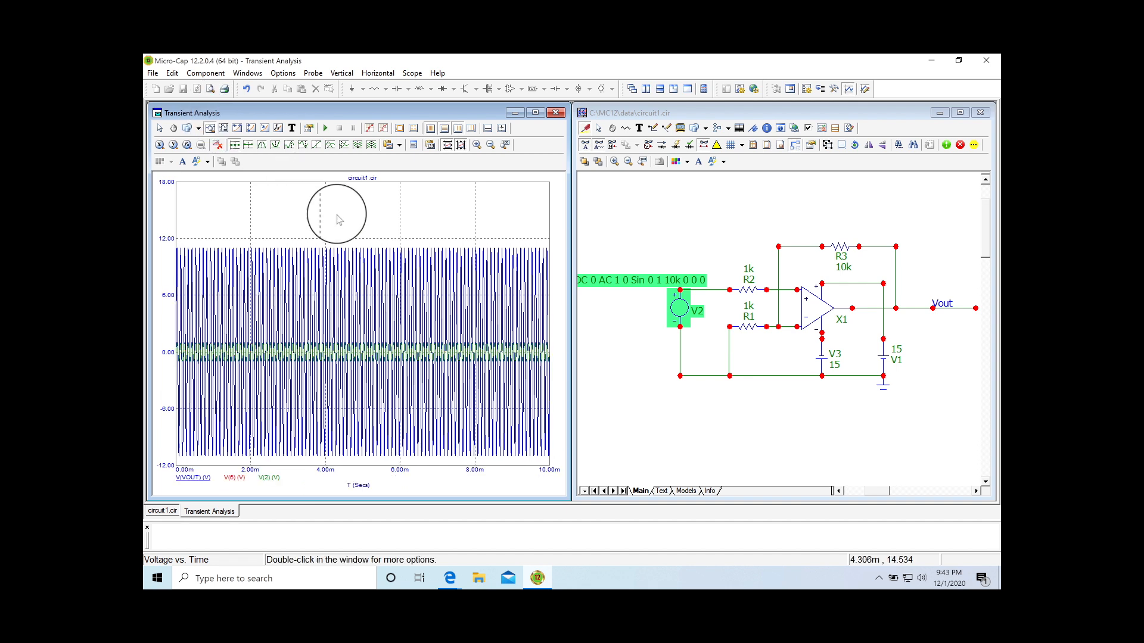
{"action": "left_click_drag", "start_coordinate": [356, 246], "coordinate": [369, 466]}
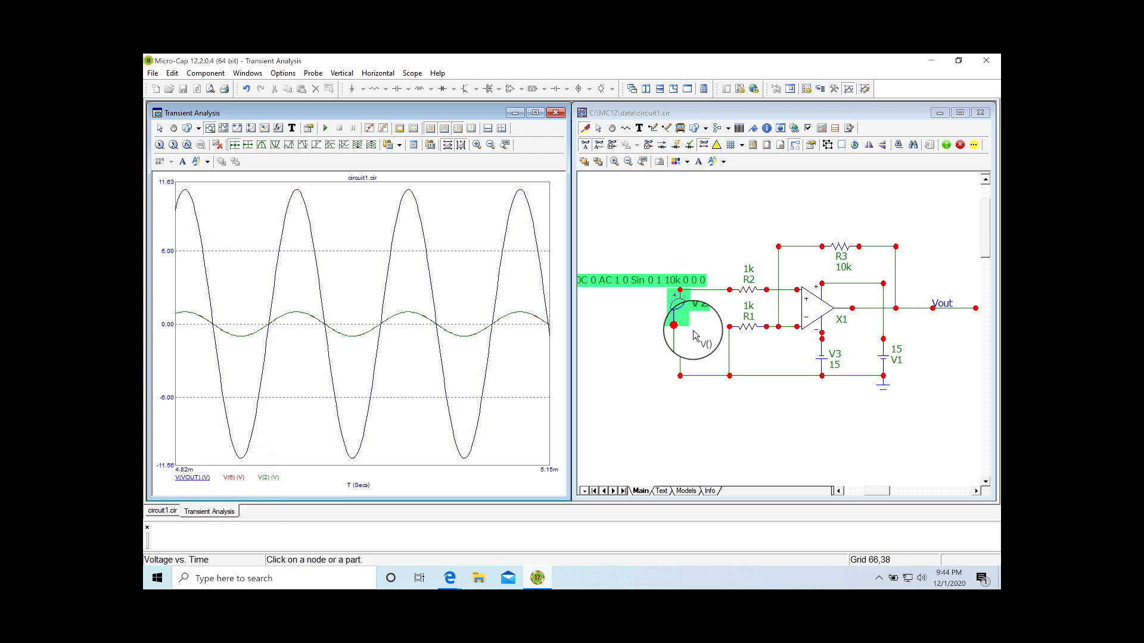
Remove the trace of the node between V2 and R2 from the transient plot and enlarge a few cycles.
{"action": "left_click", "coordinate": [709, 297]}
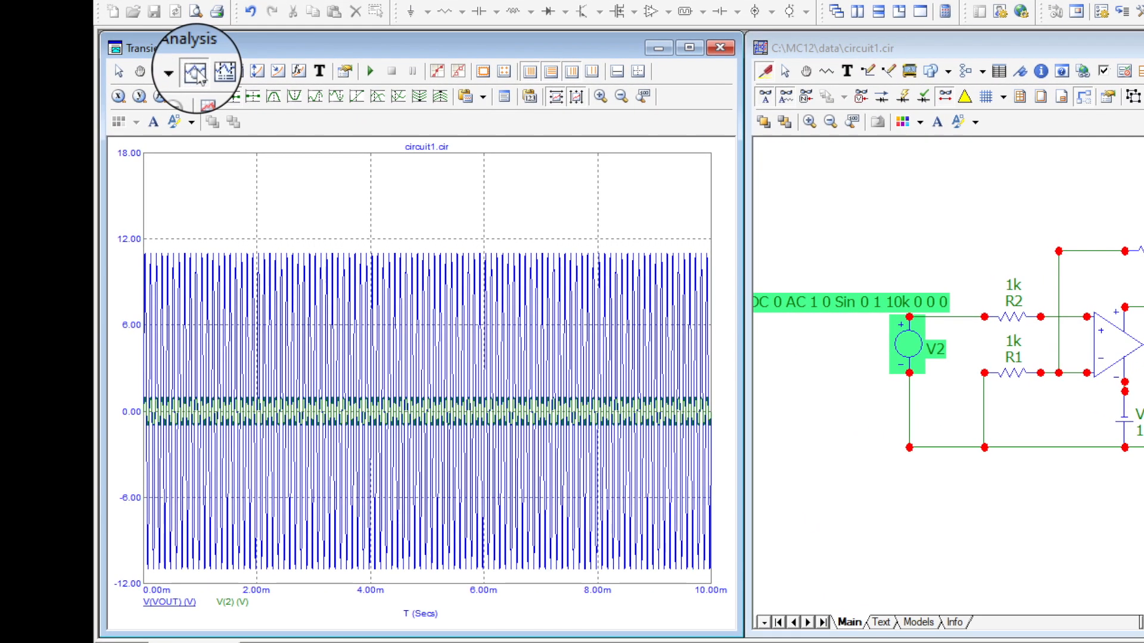
{"action": "left_click", "coordinate": [199, 77]}
{"action": "left_click_drag", "start_coordinate": [356, 244], "coordinate": [382, 581]}
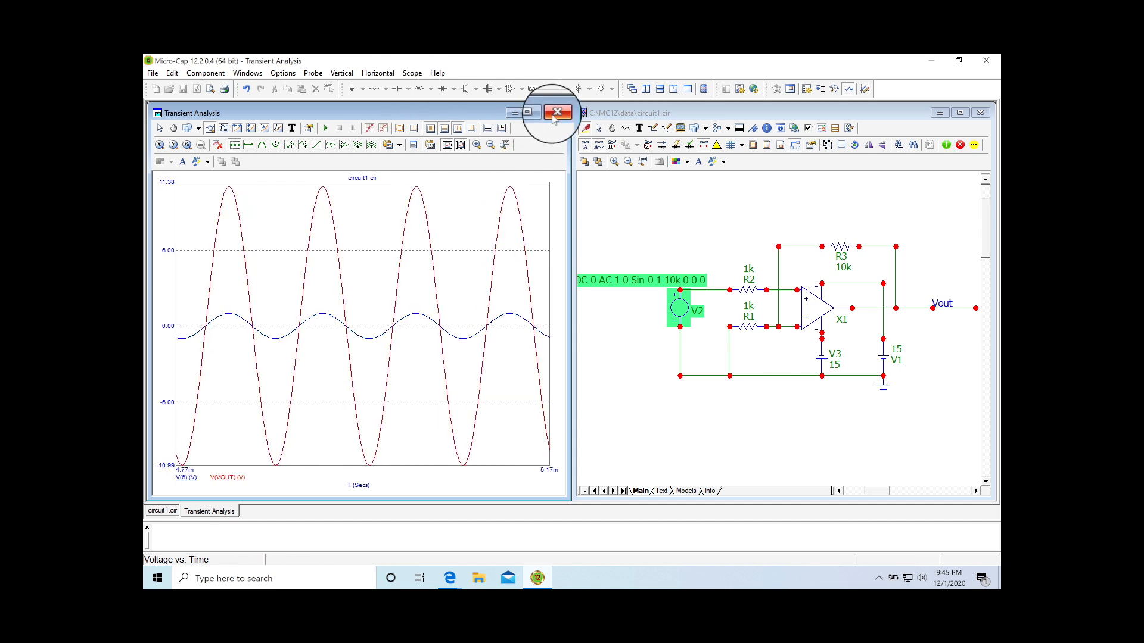
Close the transient probe, start Probe AC and plot the frequency response at the Vout node.
{"action": "left_click", "coordinate": [554, 113]}
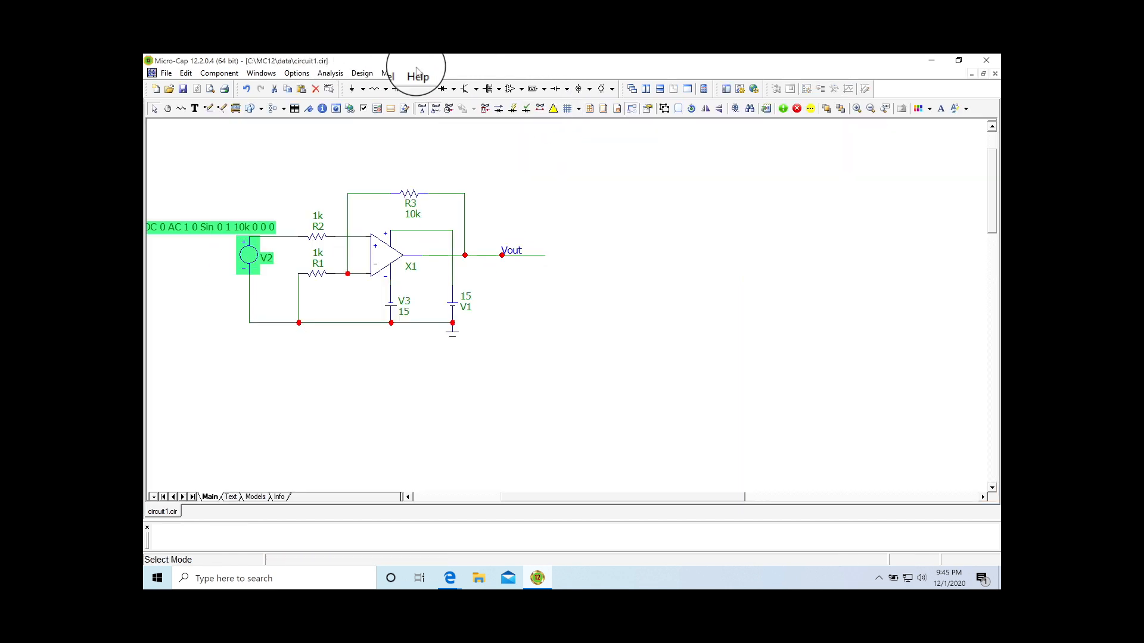
{"action": "left_click", "coordinate": [328, 74]}
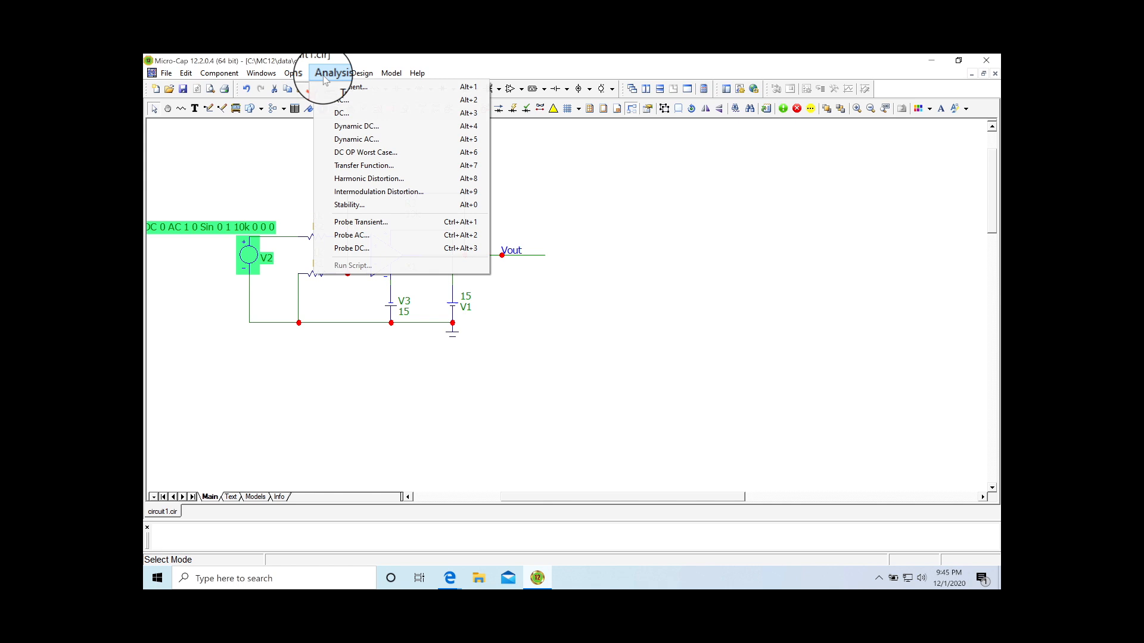
{"action": "left_click", "coordinate": [369, 235]}
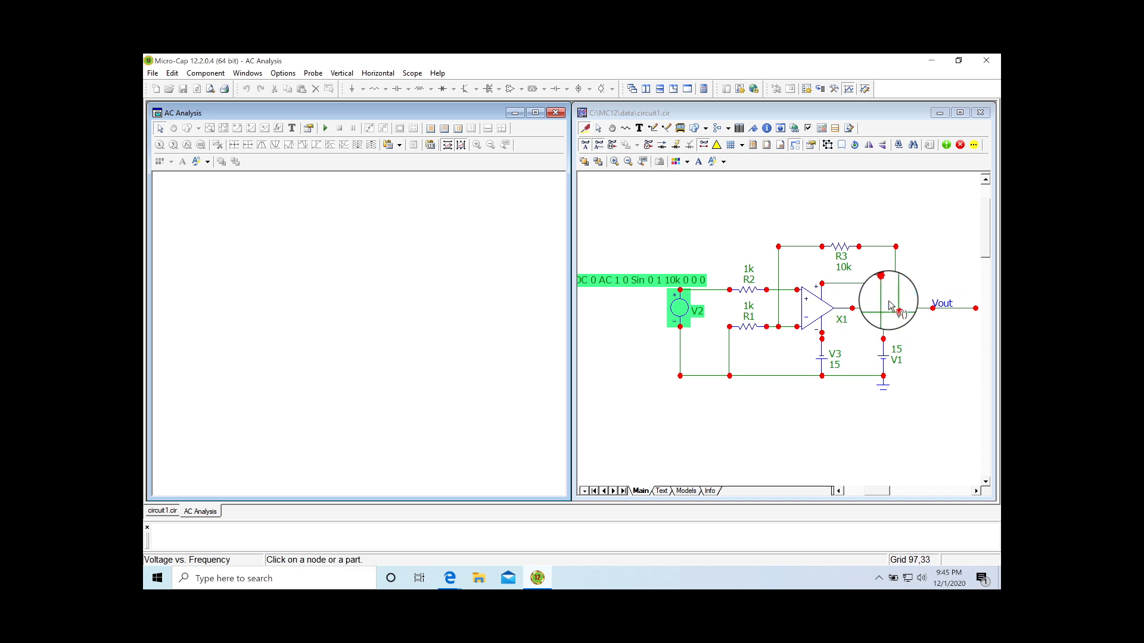
{"action": "left_click", "coordinate": [909, 308]}
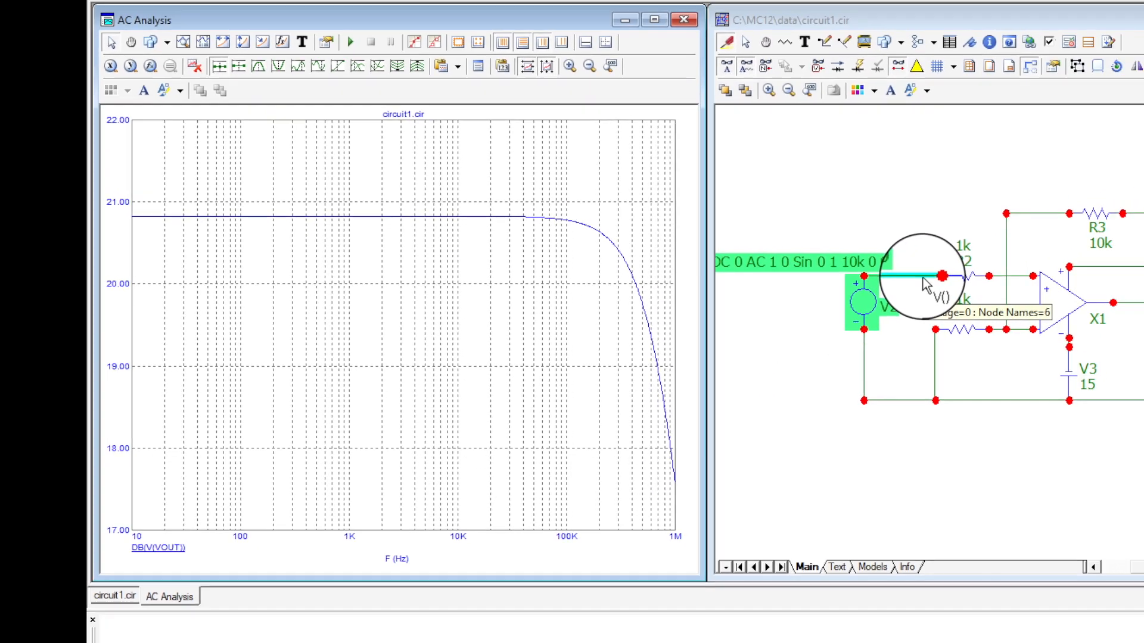
Replace the Vout curve with the response at the node between V2 and R2, and close Probe AC.
{"action": "left_click", "coordinate": [921, 309]}
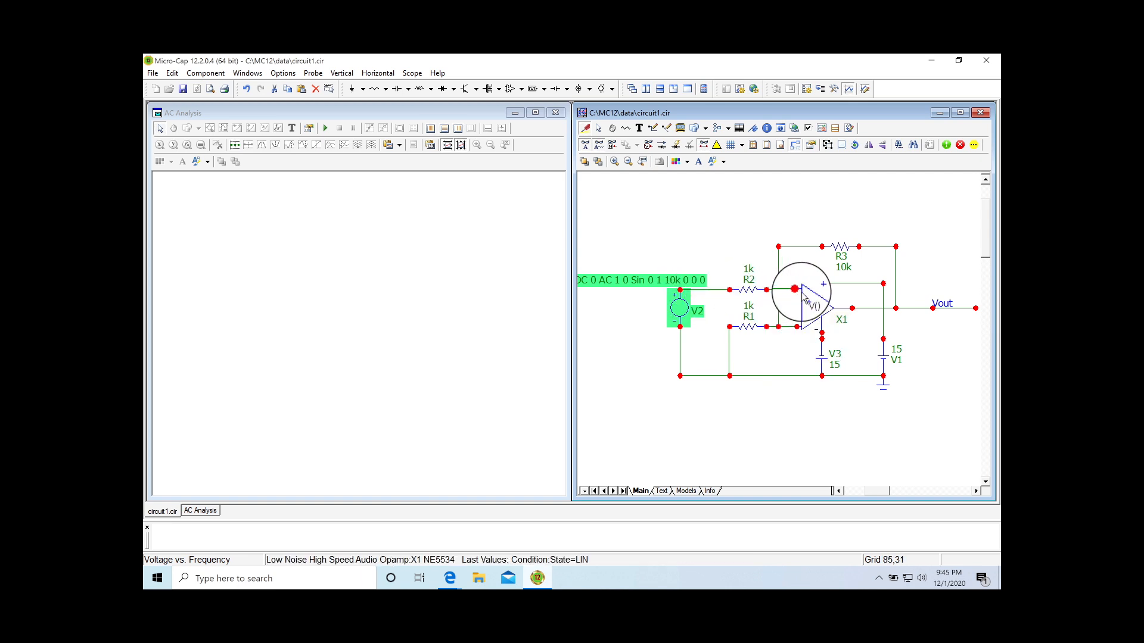
{"action": "left_click", "coordinate": [713, 291]}
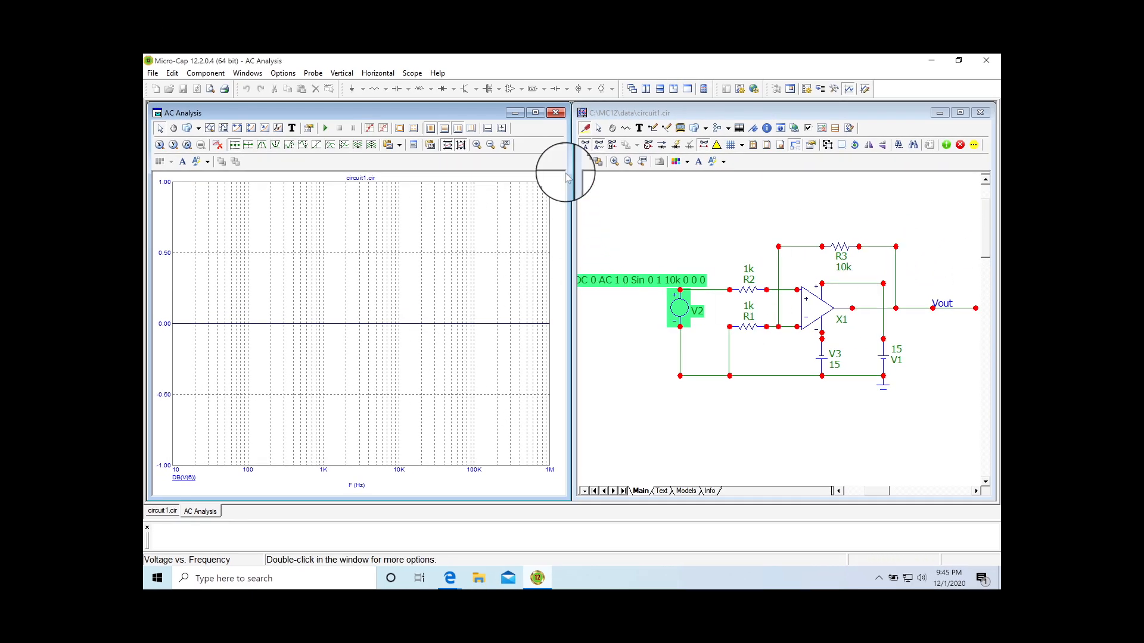
{"action": "left_click", "coordinate": [555, 113]}
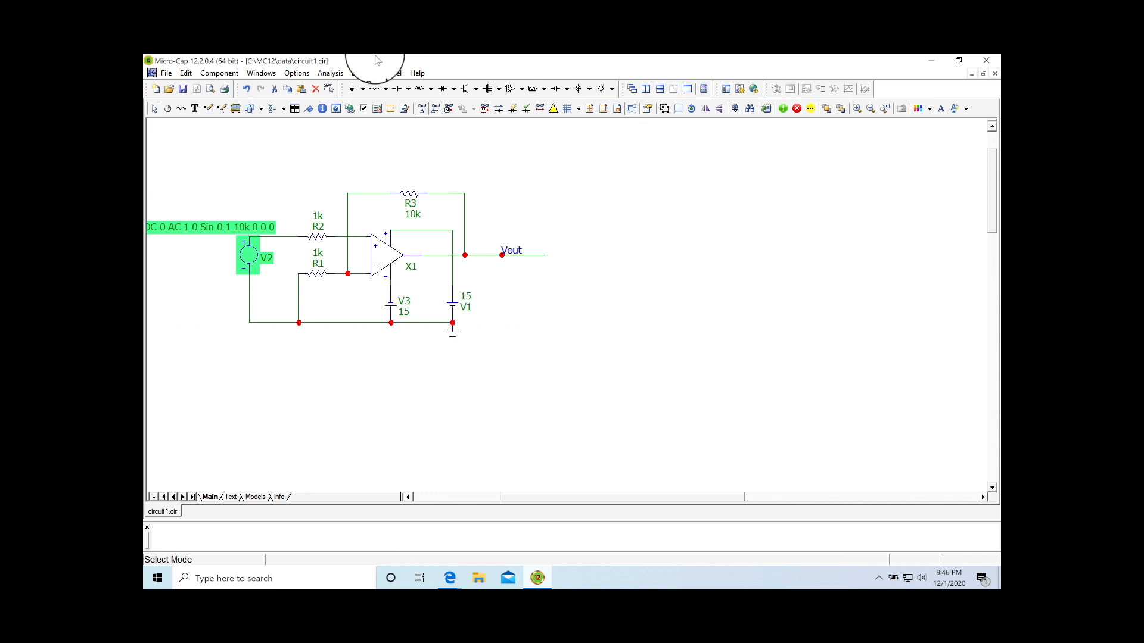
Run a standard AC analysis of Vout gain and phase with 1001 points, and close the resulting plots.
{"action": "left_click", "coordinate": [332, 74]}
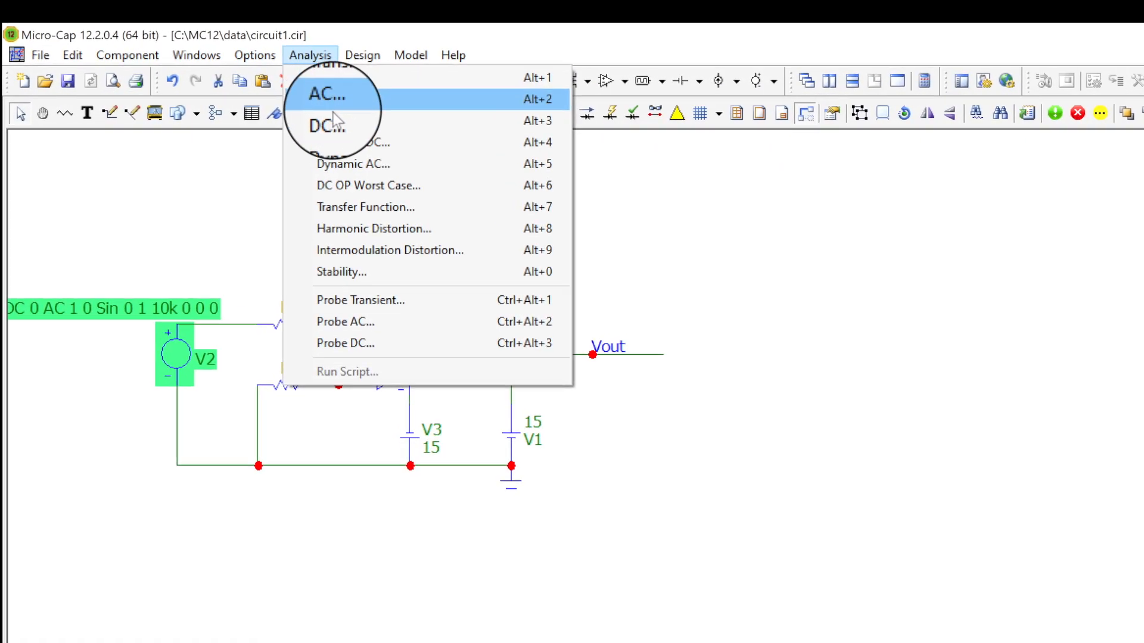
{"action": "left_click", "coordinate": [334, 98]}
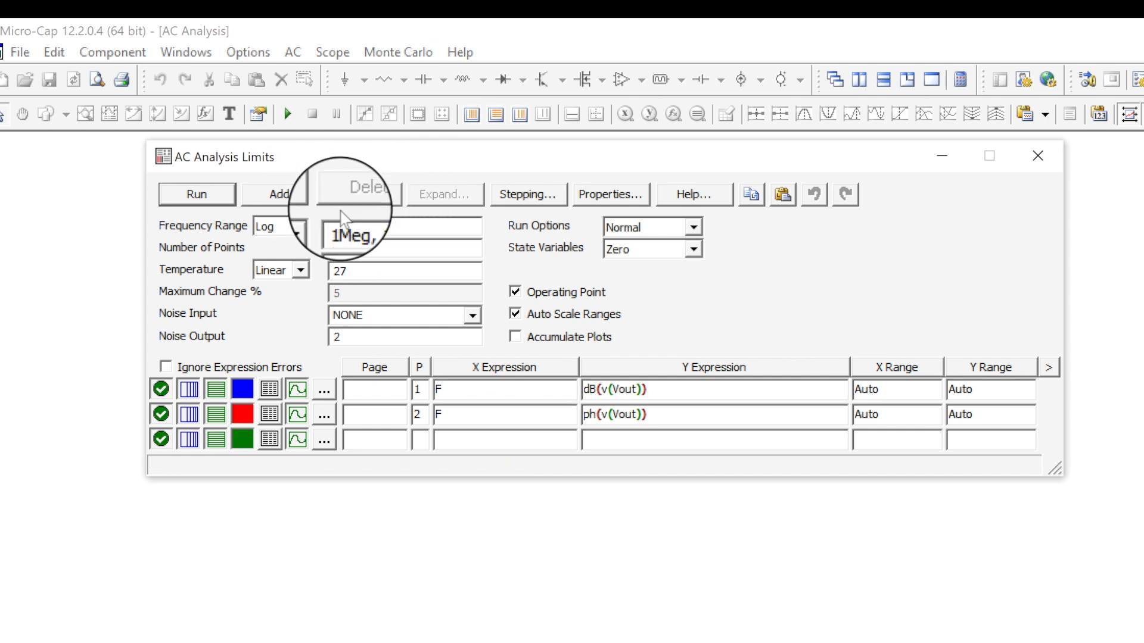
{"action": "left_click", "coordinate": [356, 251]}
{"action": "type", "text": "1"}
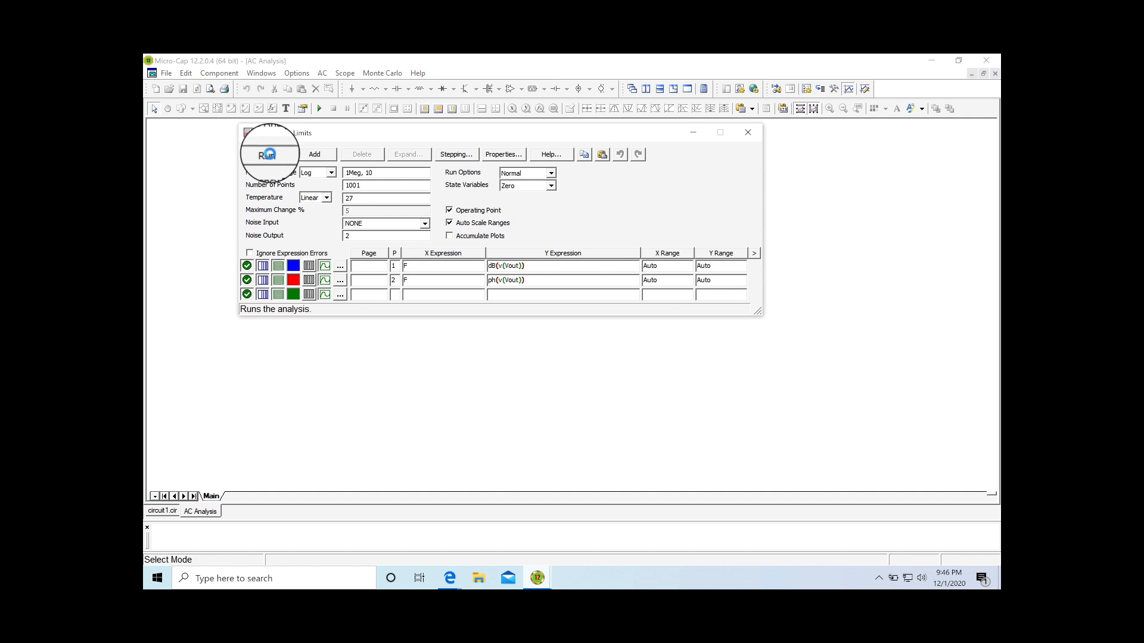
{"action": "left_click", "coordinate": [269, 155]}
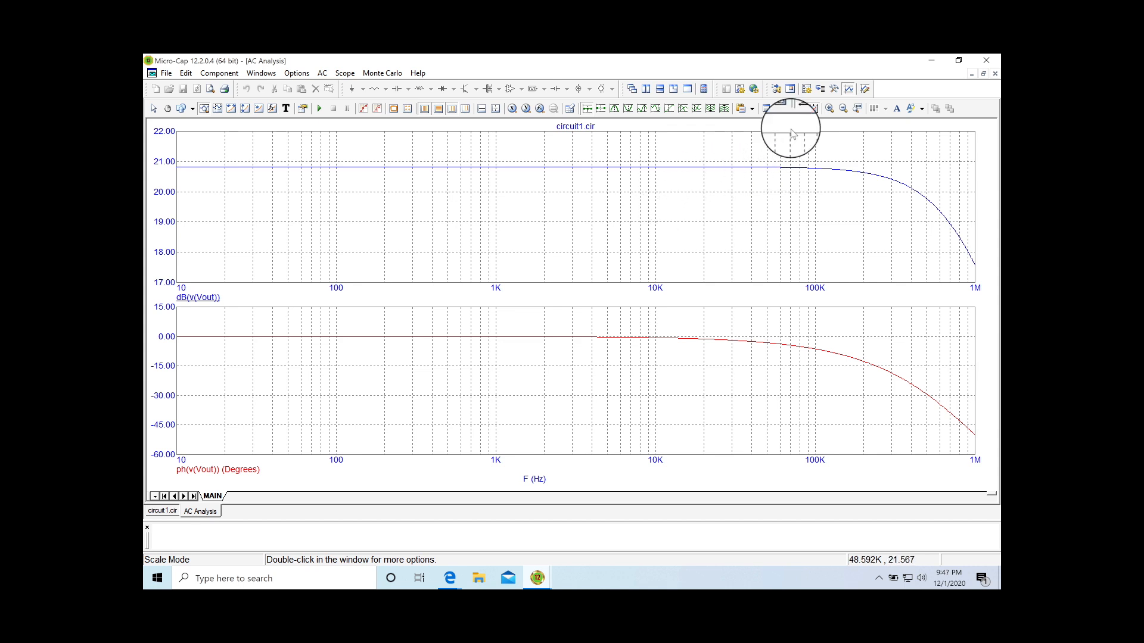
{"action": "left_click", "coordinate": [994, 73]}
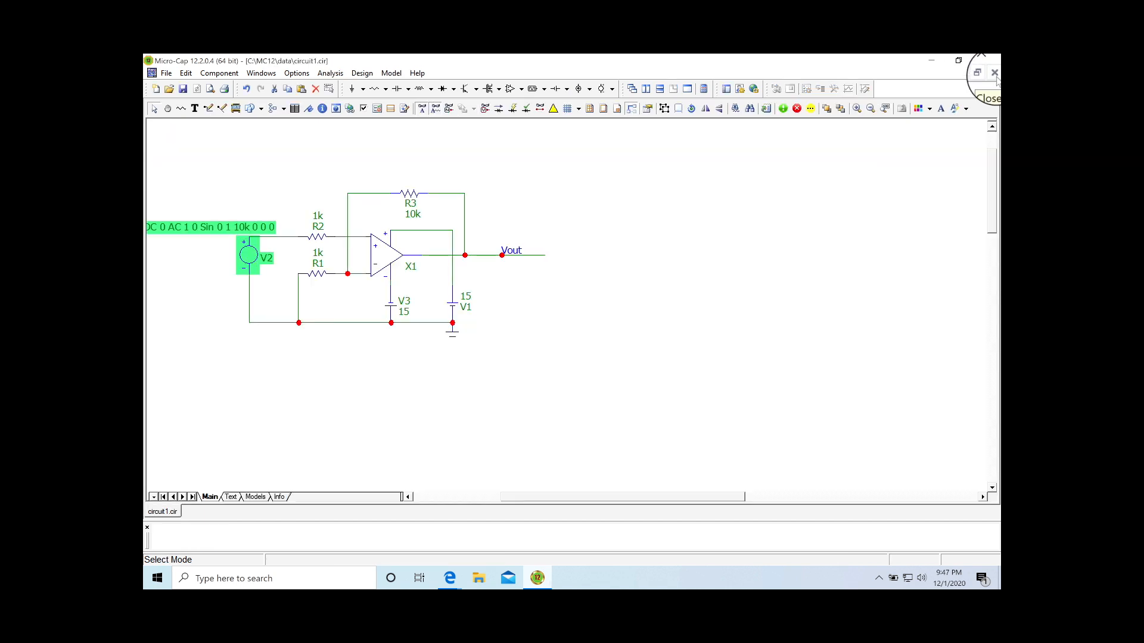
Open the sample circuit with the schematic of the classic UA741 op-amp and fit the whole circuit in view.
{"action": "scroll", "coordinate": [317, 371], "scroll_direction": "left", "scroll_amount": 5}
{"action": "scroll", "coordinate": [316, 371], "scroll_direction": "up", "scroll_amount": 2}
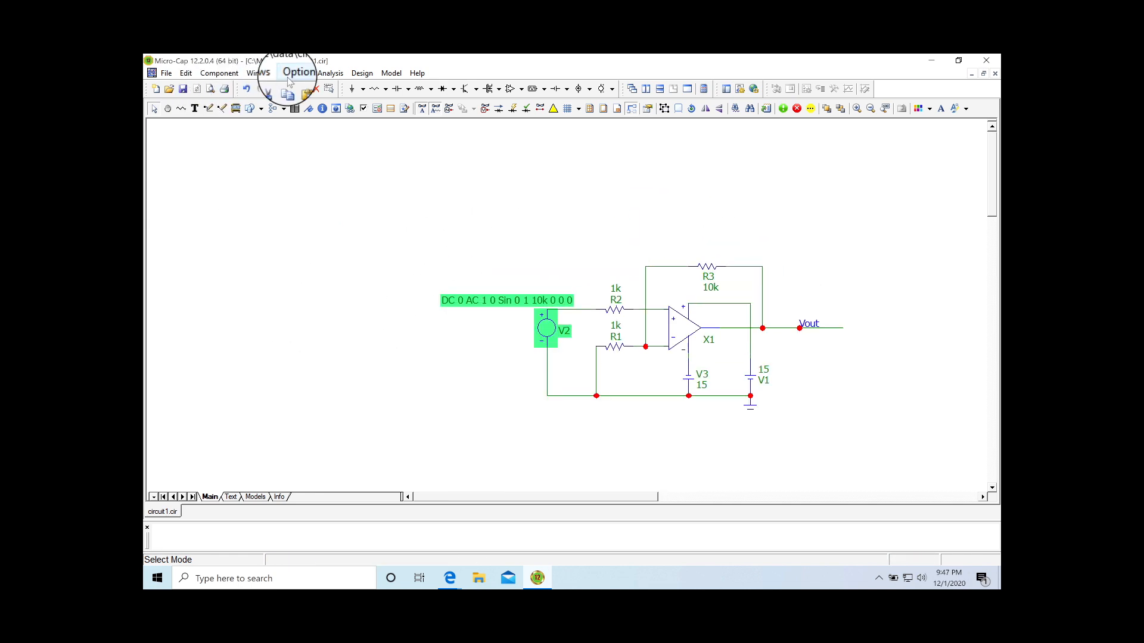
{"action": "left_click", "coordinate": [418, 74]}
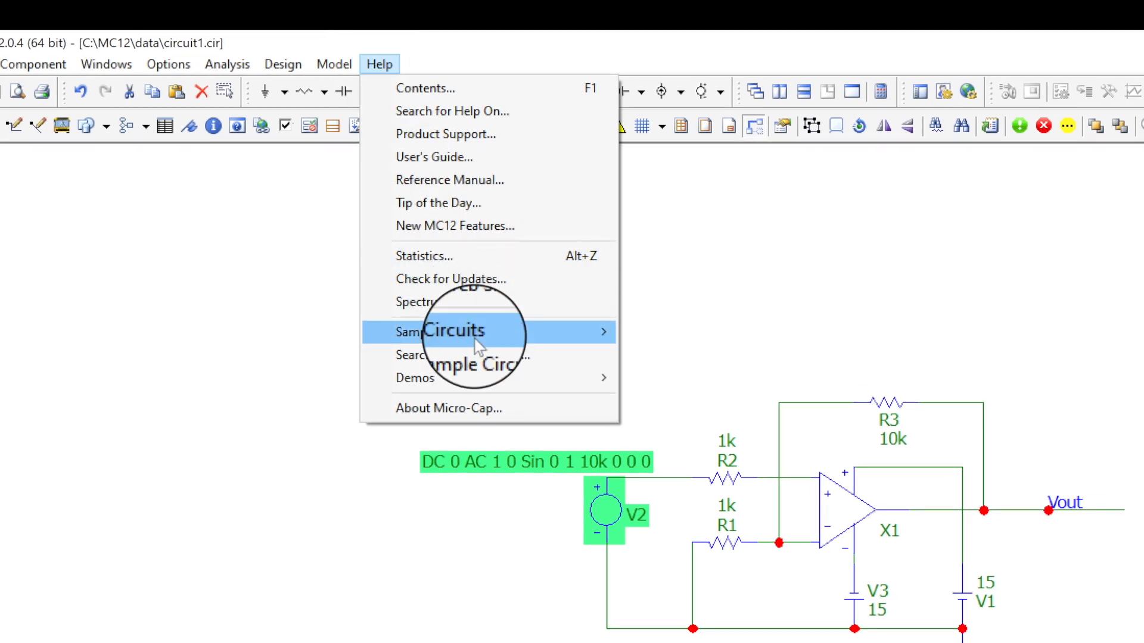
{"action": "mouse_move", "coordinate": [476, 343]}
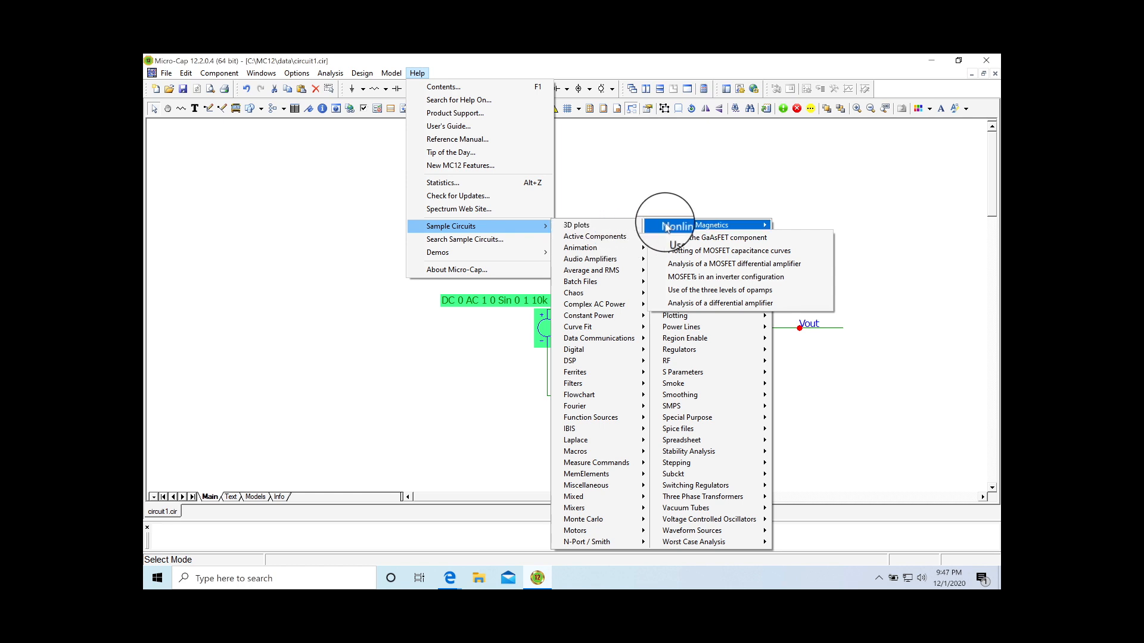
{"action": "mouse_move", "coordinate": [686, 238]}
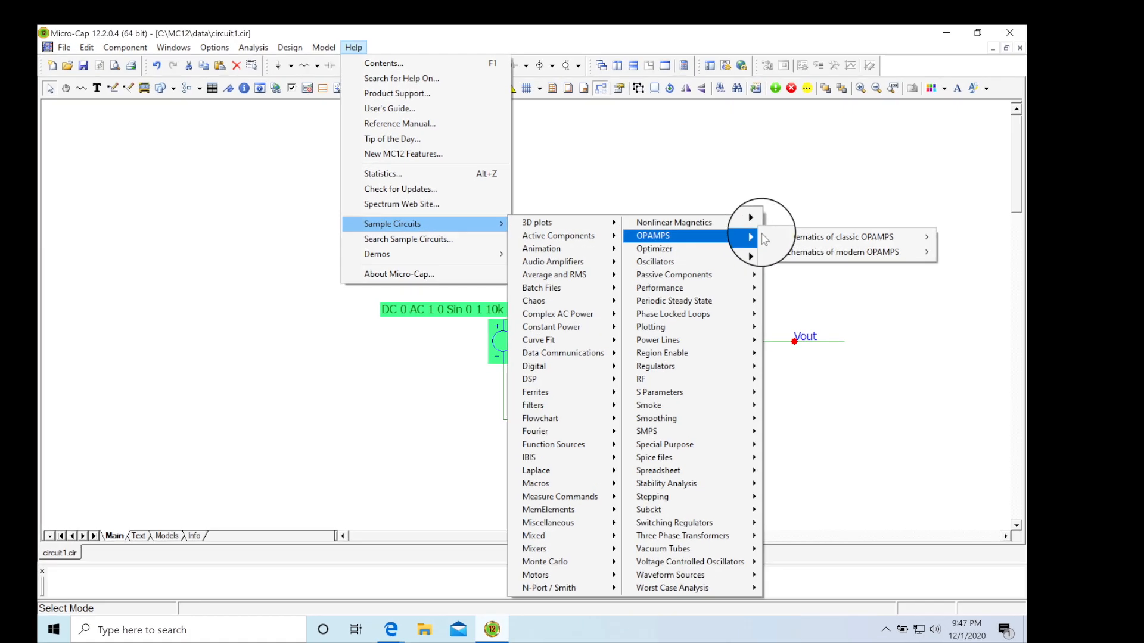
{"action": "mouse_move", "coordinate": [806, 237]}
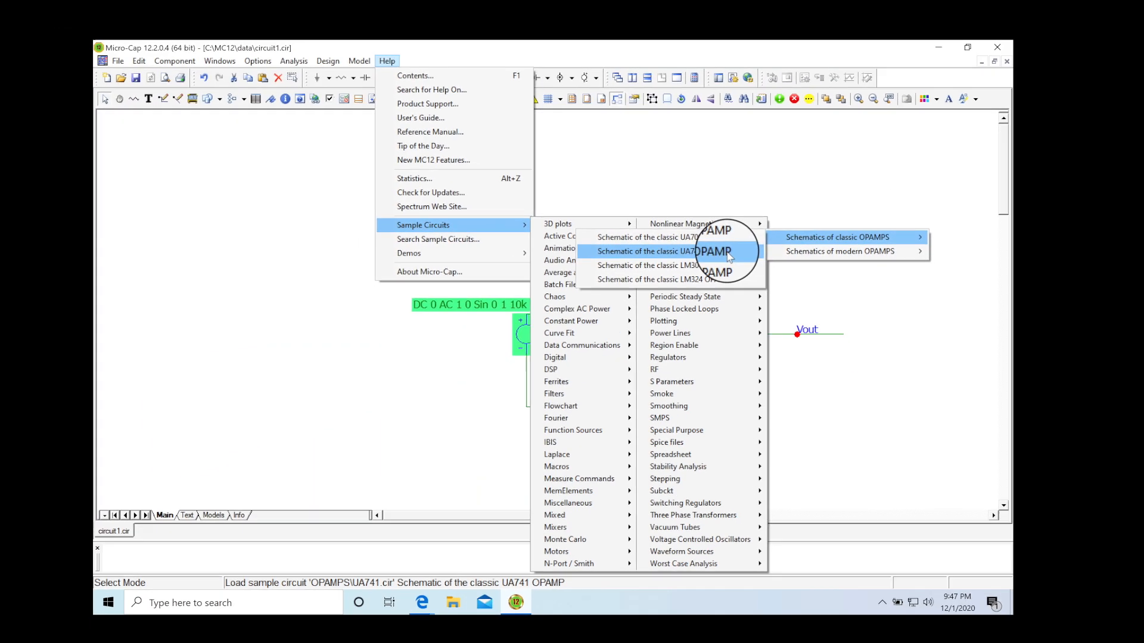
{"action": "left_click", "coordinate": [734, 254]}
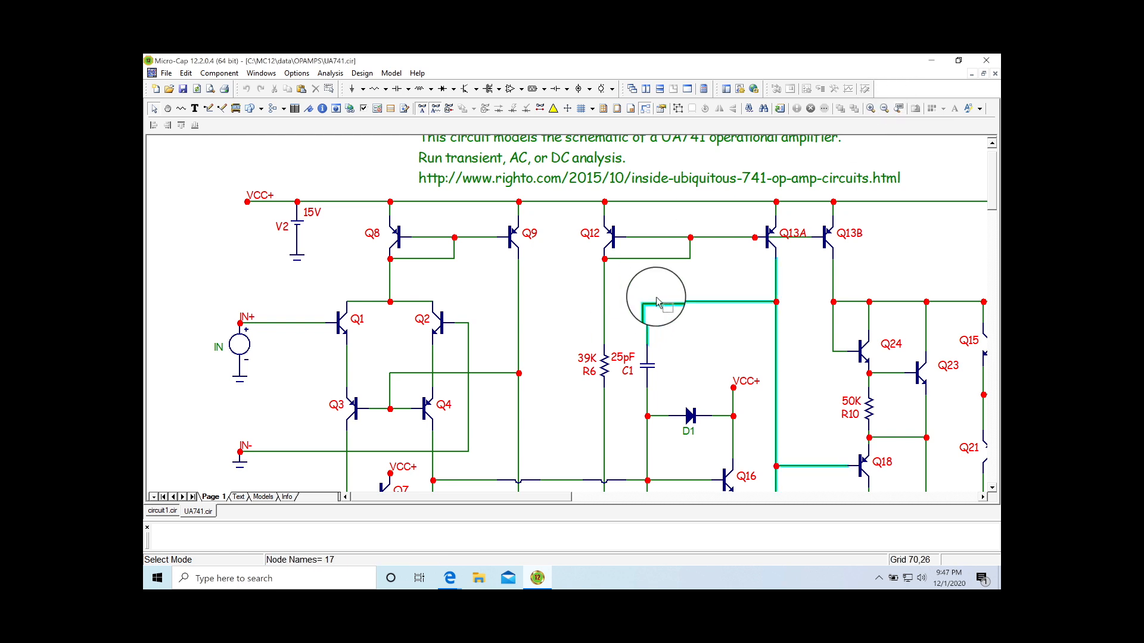
{"action": "left_click", "coordinate": [899, 109]}
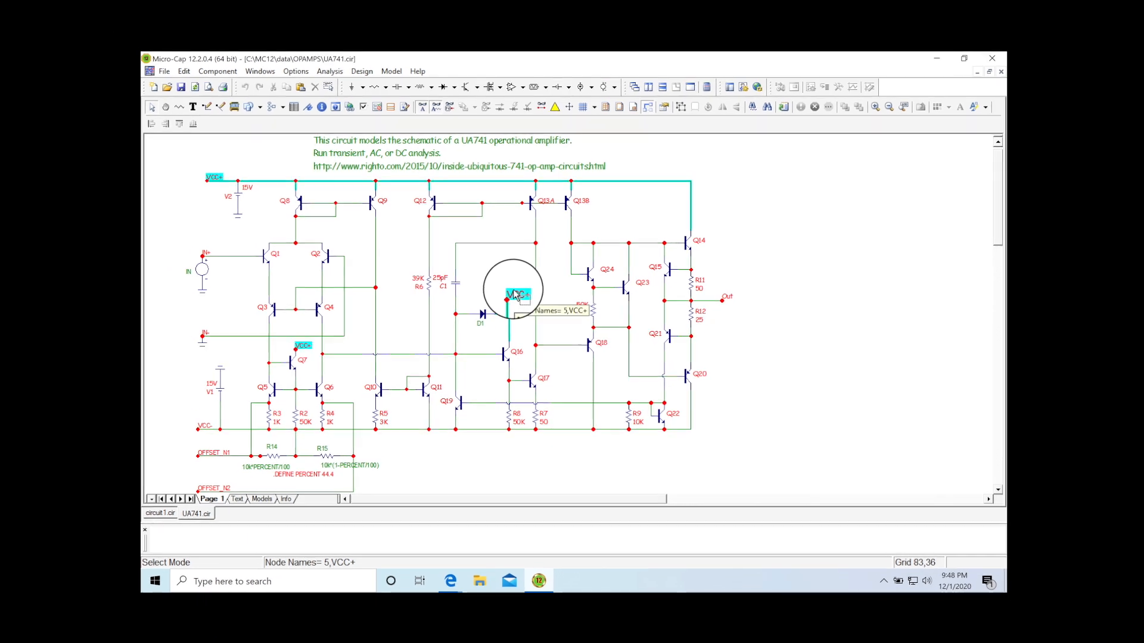
Run an AC analysis of the UA741 circuit with its preset limits and tile the plots beside the schematic.
{"action": "left_click", "coordinate": [330, 73]}
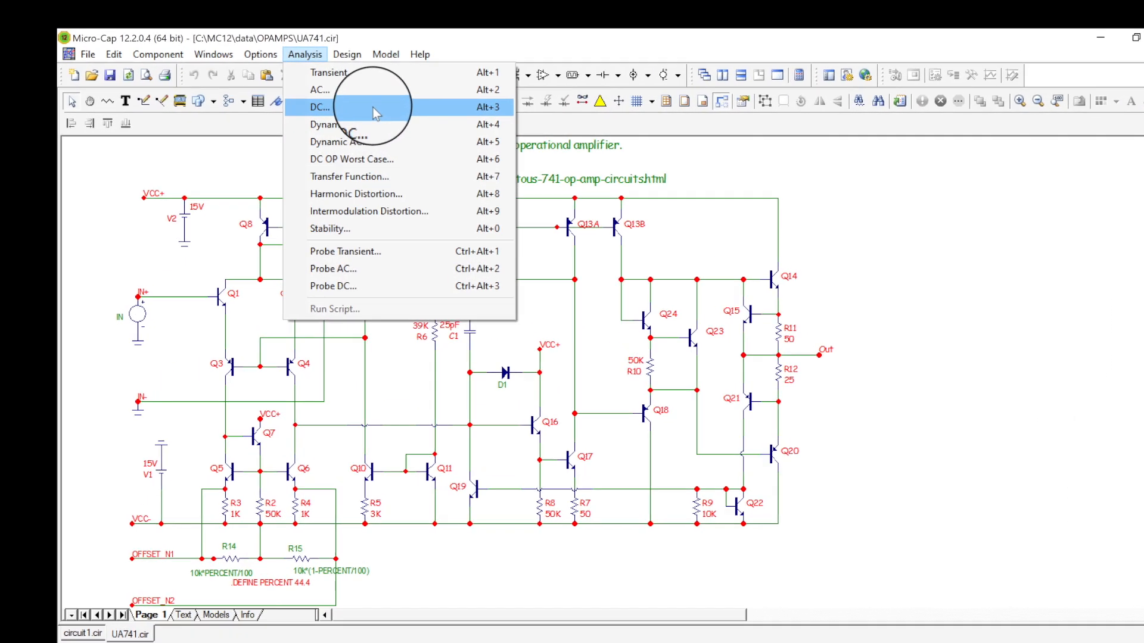
{"action": "left_click", "coordinate": [371, 91]}
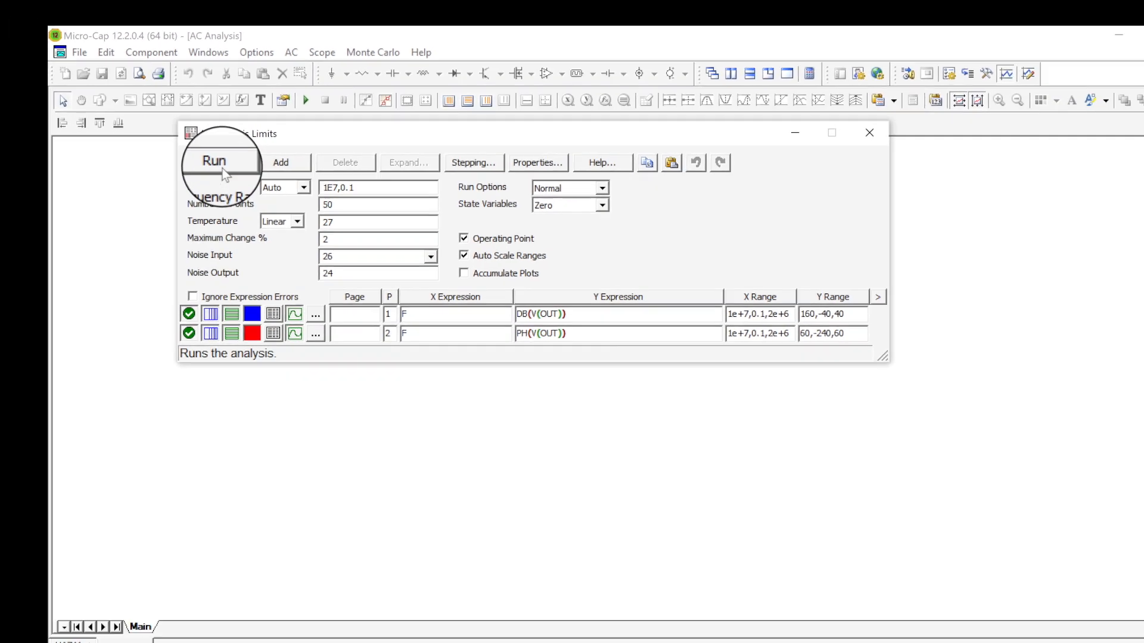
{"action": "left_click", "coordinate": [164, 171]}
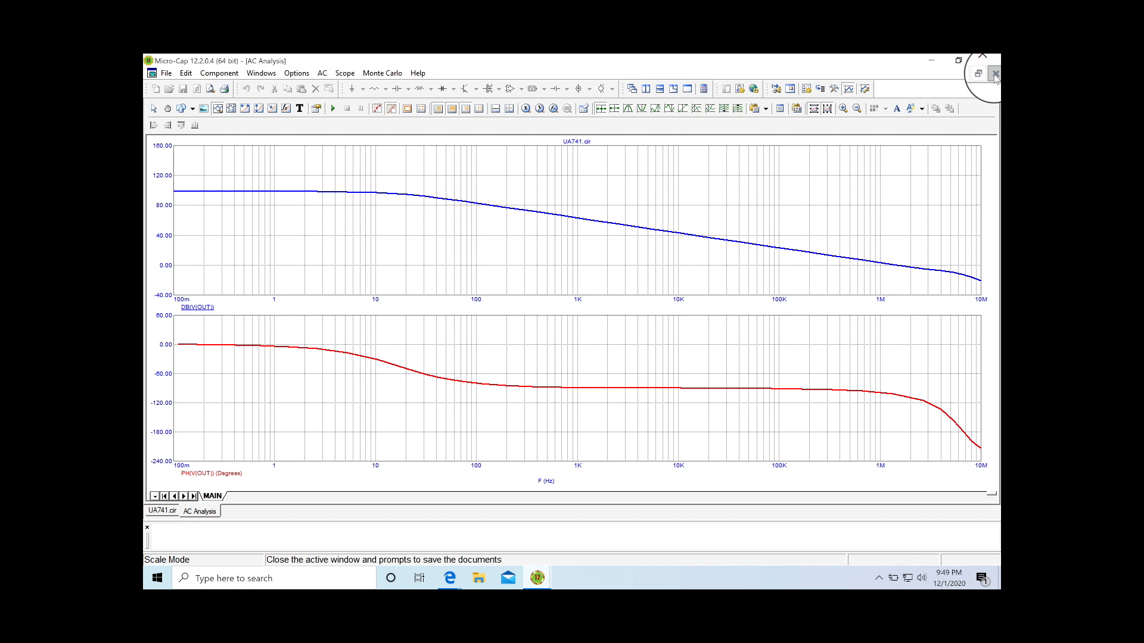
{"action": "left_click", "coordinate": [646, 89]}
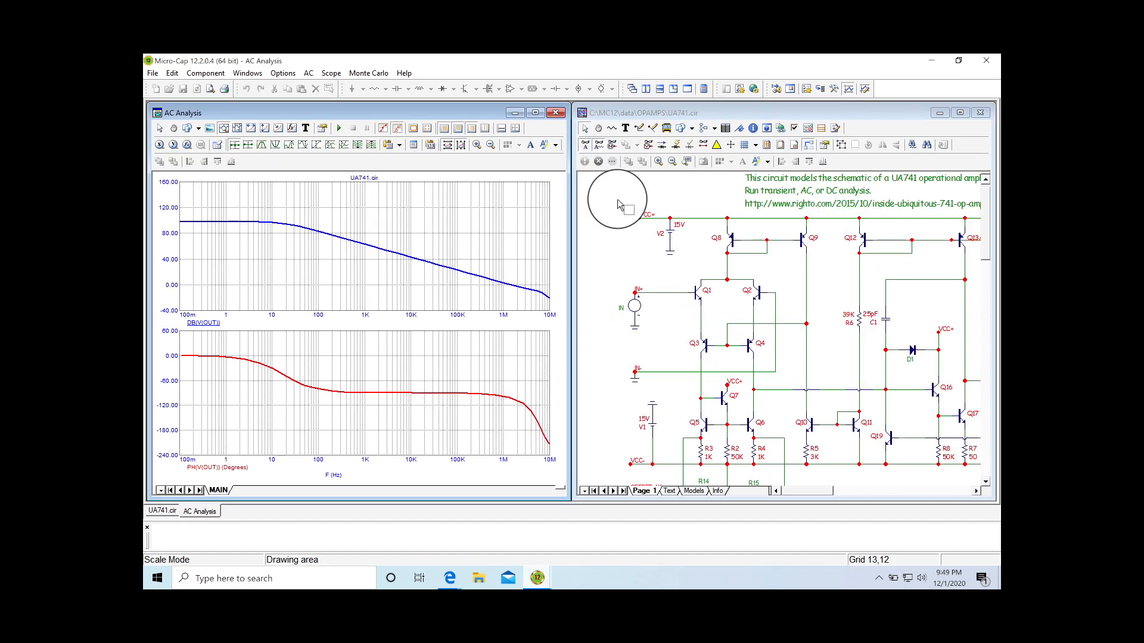
Close the UA741 AC analysis and look through the sample circuit categories, including OPAMPS and Smoothing.
{"action": "left_click", "coordinate": [557, 113]}
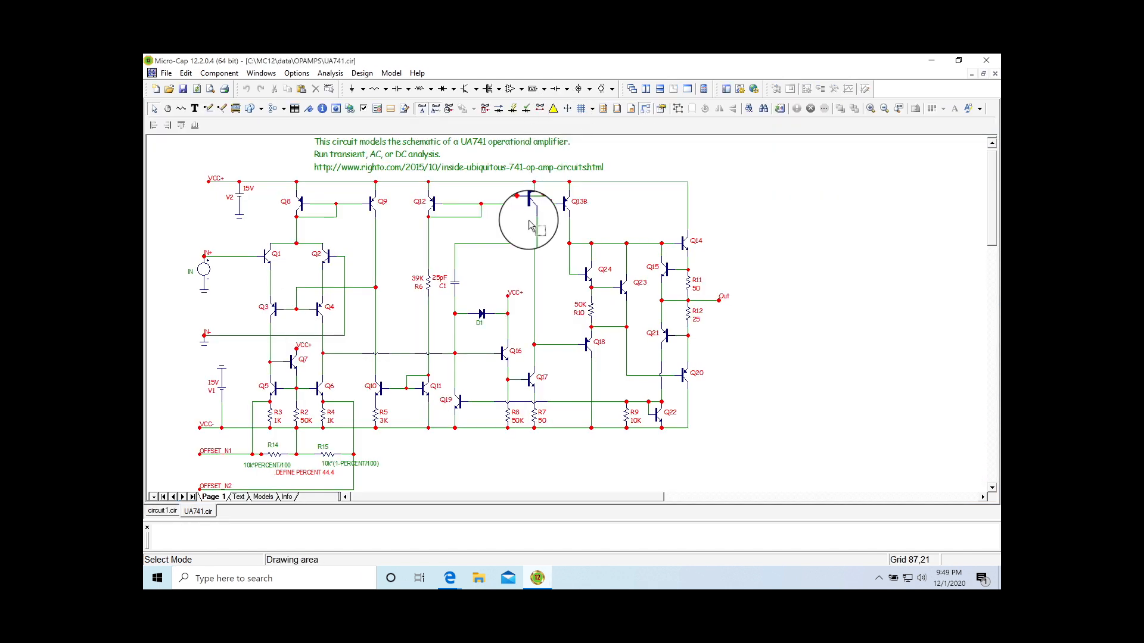
{"action": "left_click", "coordinate": [417, 73]}
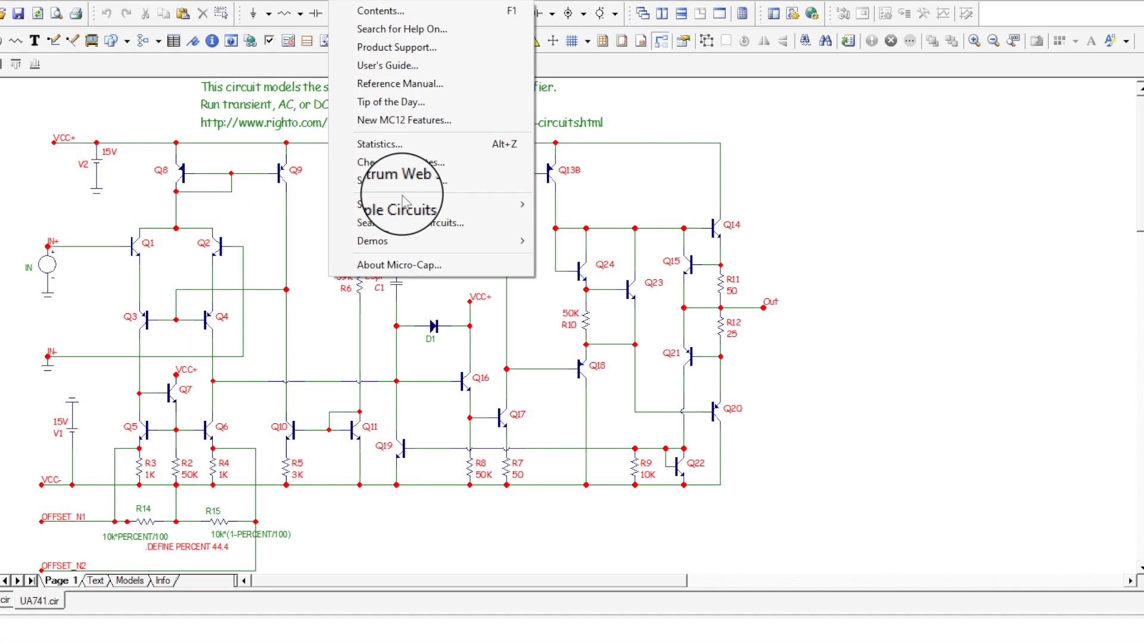
{"action": "mouse_move", "coordinate": [402, 202]}
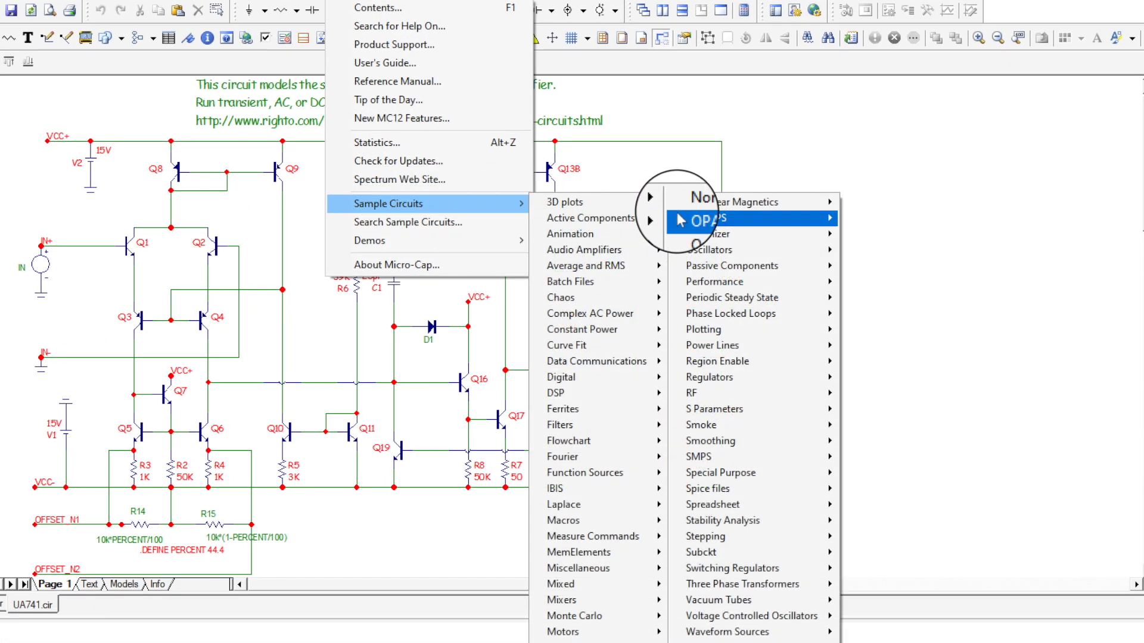
{"action": "mouse_move", "coordinate": [716, 220]}
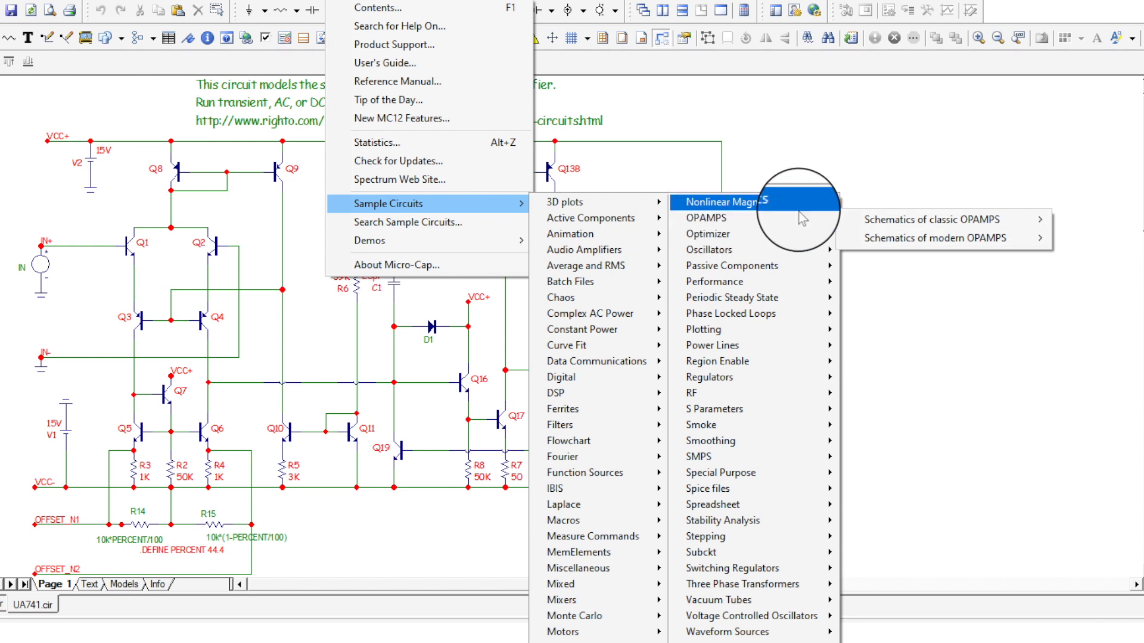
{"action": "mouse_move", "coordinate": [962, 237]}
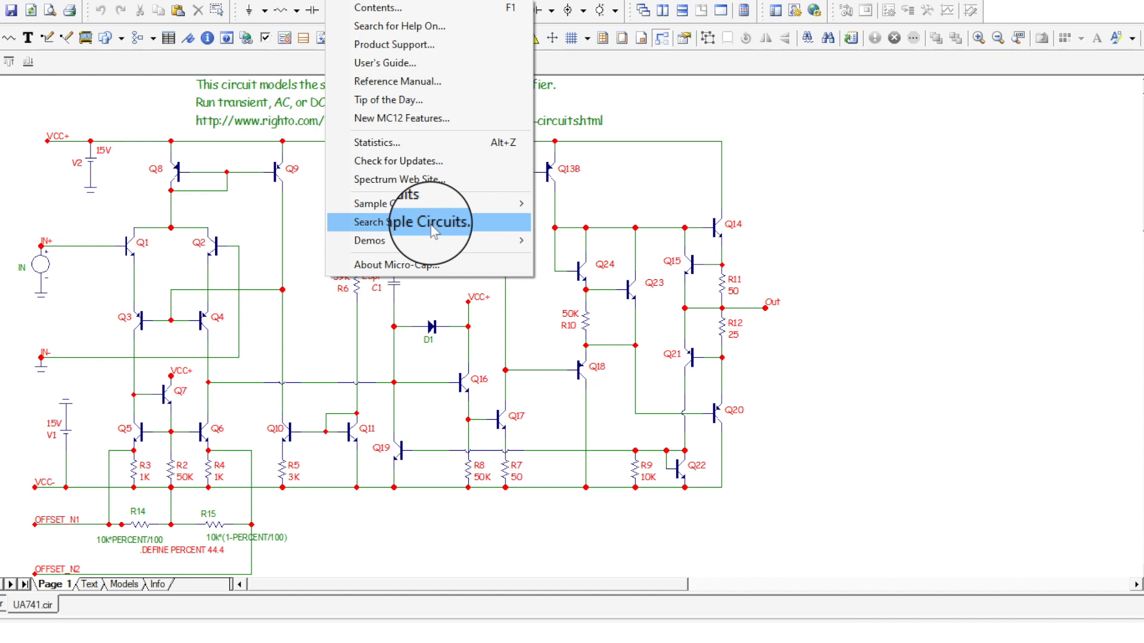
{"action": "mouse_move", "coordinate": [439, 206]}
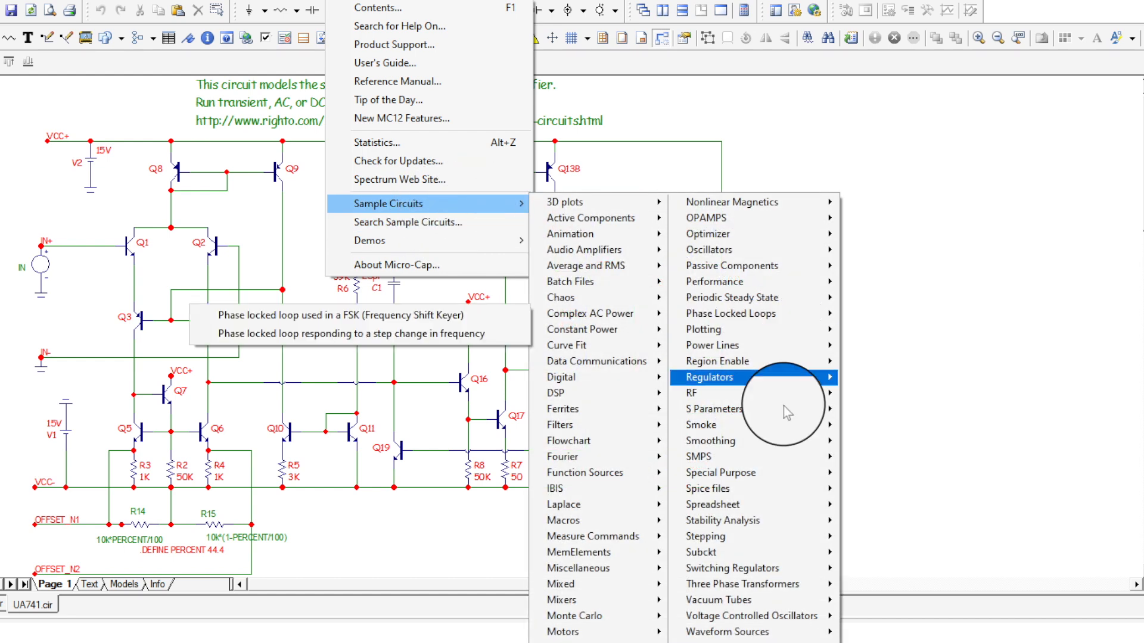
{"action": "mouse_move", "coordinate": [777, 441]}
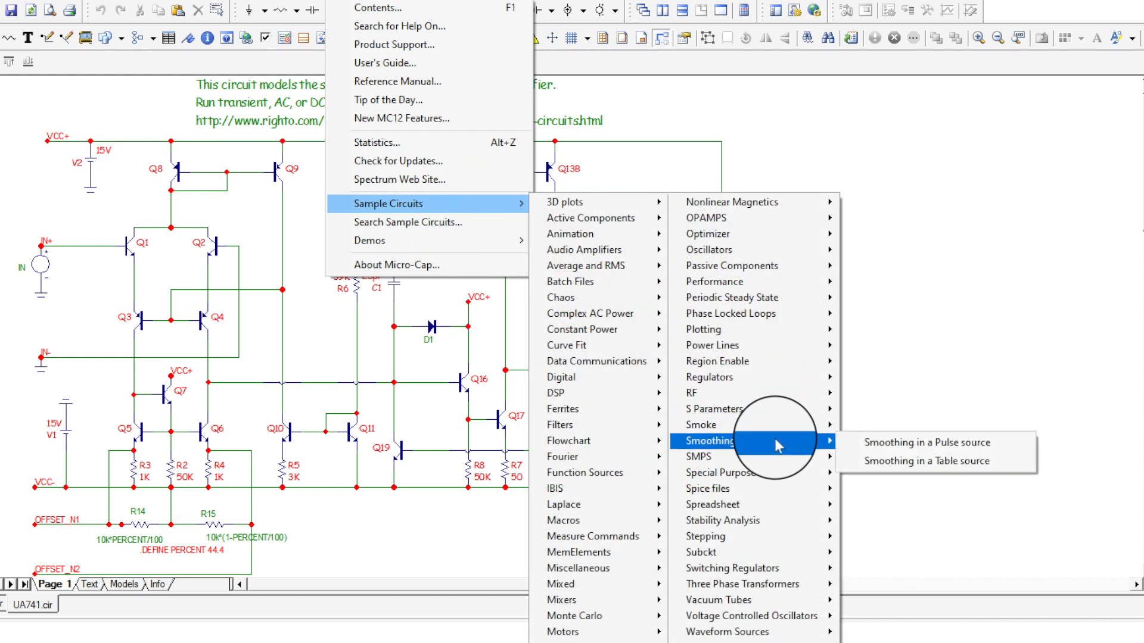
Search the sample circuits for "opamp" and load OPAMP1.CIR, the comparison of the three opamp levels.
{"action": "left_click", "coordinate": [420, 224]}
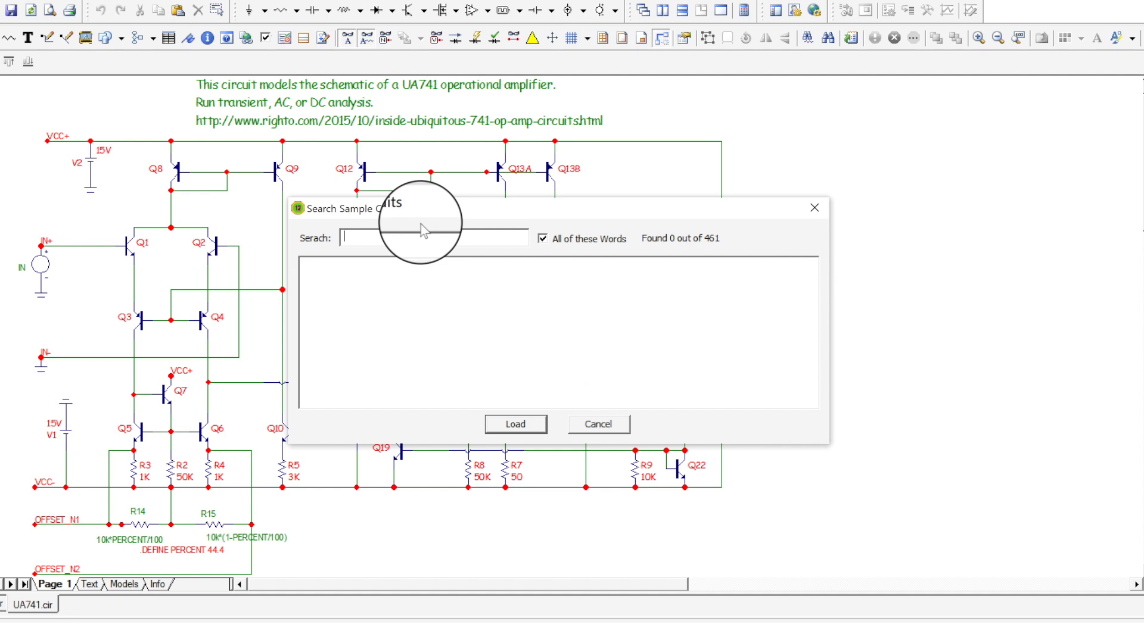
{"action": "type", "text": "opmap"}
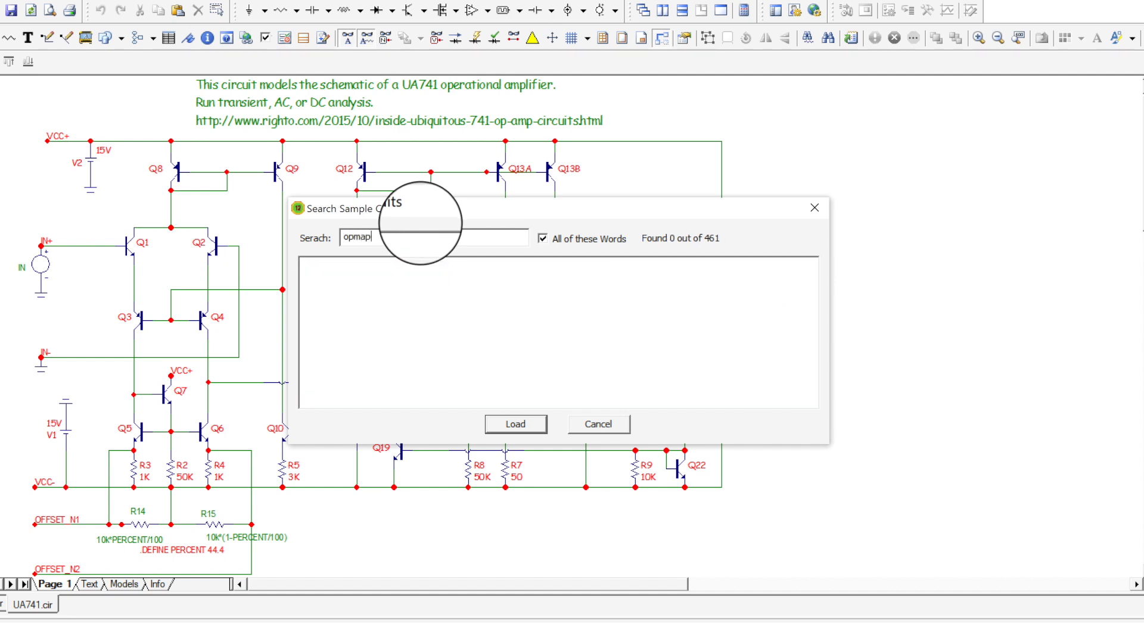
{"action": "key", "text": "BackSpace"}
{"action": "key", "text": "BackSpace"}
{"action": "key", "text": "BackSpace"}
{"action": "type", "text": "amp"}
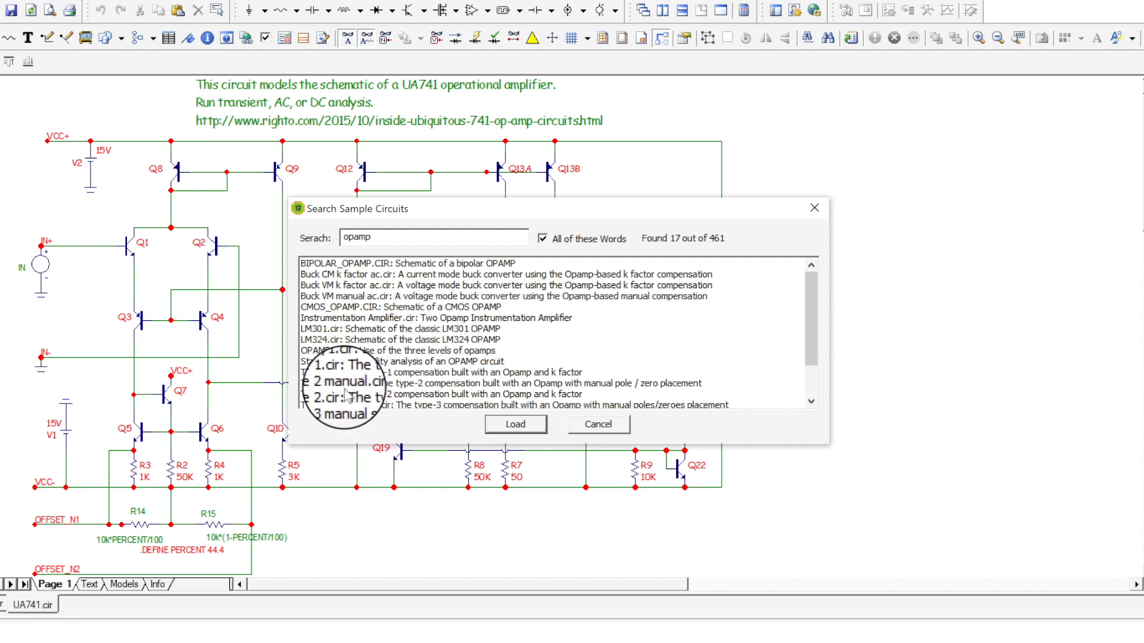
{"action": "scroll", "coordinate": [367, 393], "scroll_direction": "down", "scroll_amount": 1}
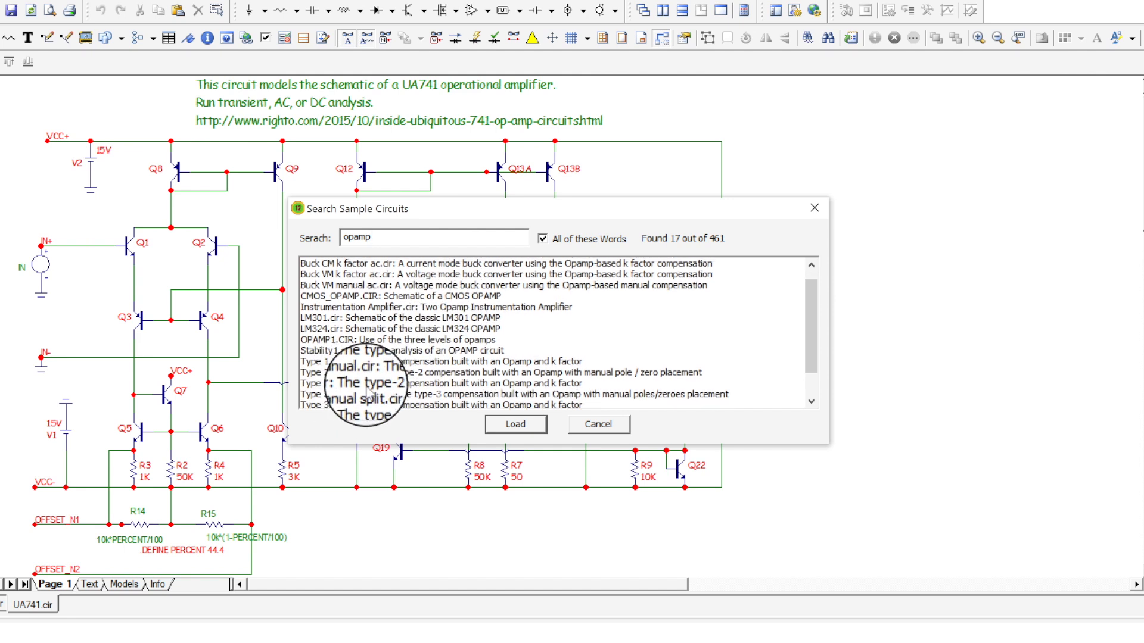
{"action": "scroll", "coordinate": [367, 390], "scroll_direction": "down", "scroll_amount": 1}
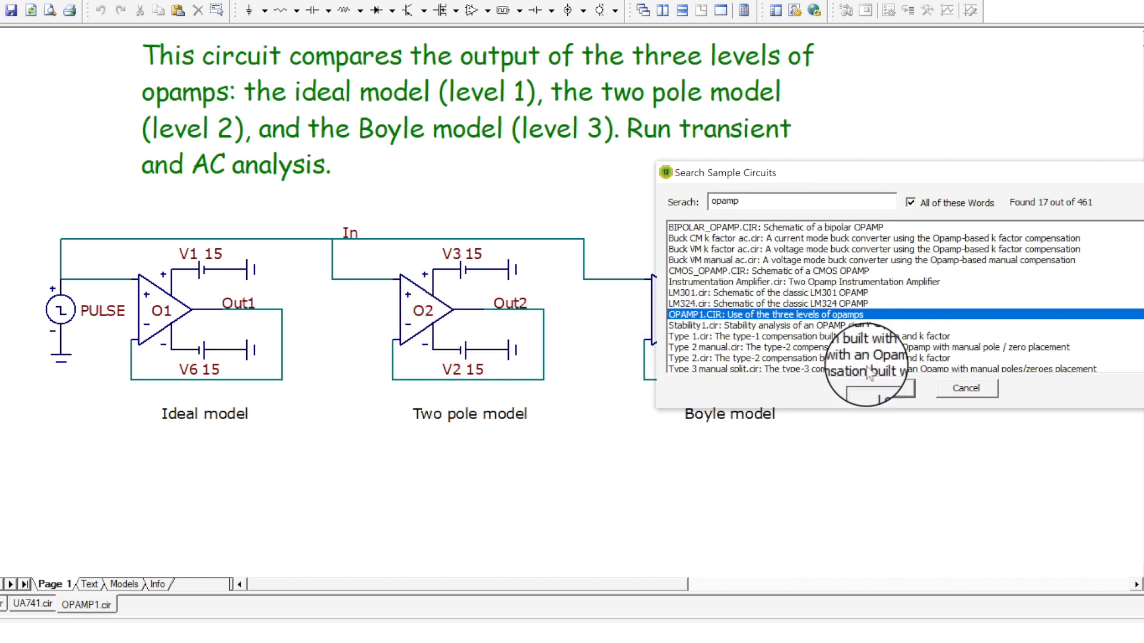
{"action": "left_click", "coordinate": [885, 390]}
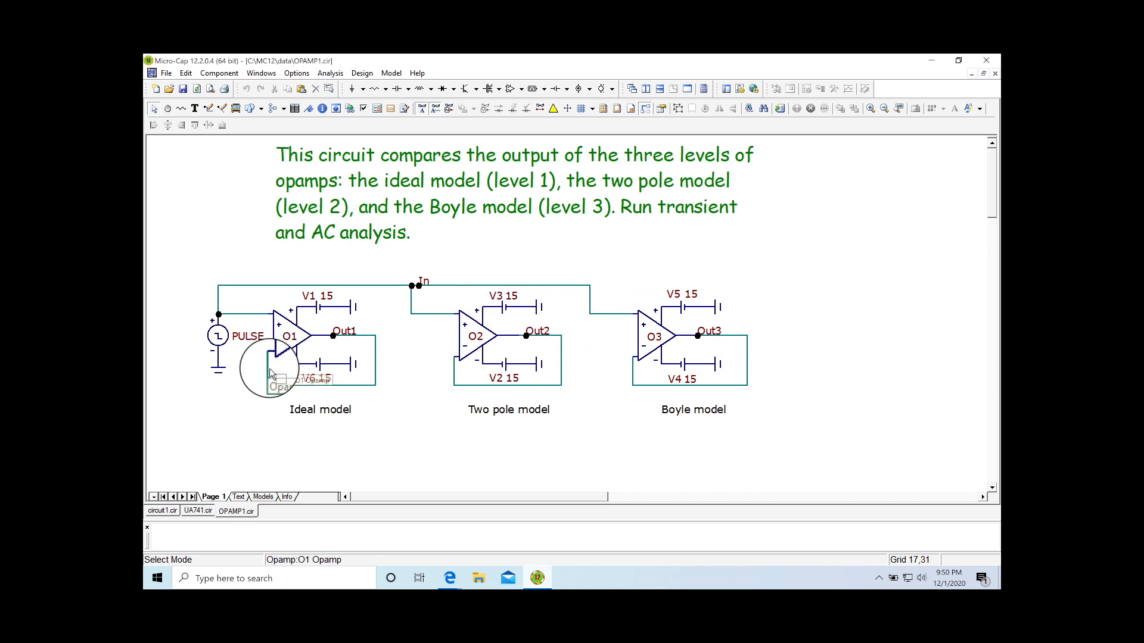
Check which model levels are available for the two pole opamp O2, and close its attributes.
{"action": "double_click", "coordinate": [471, 350]}
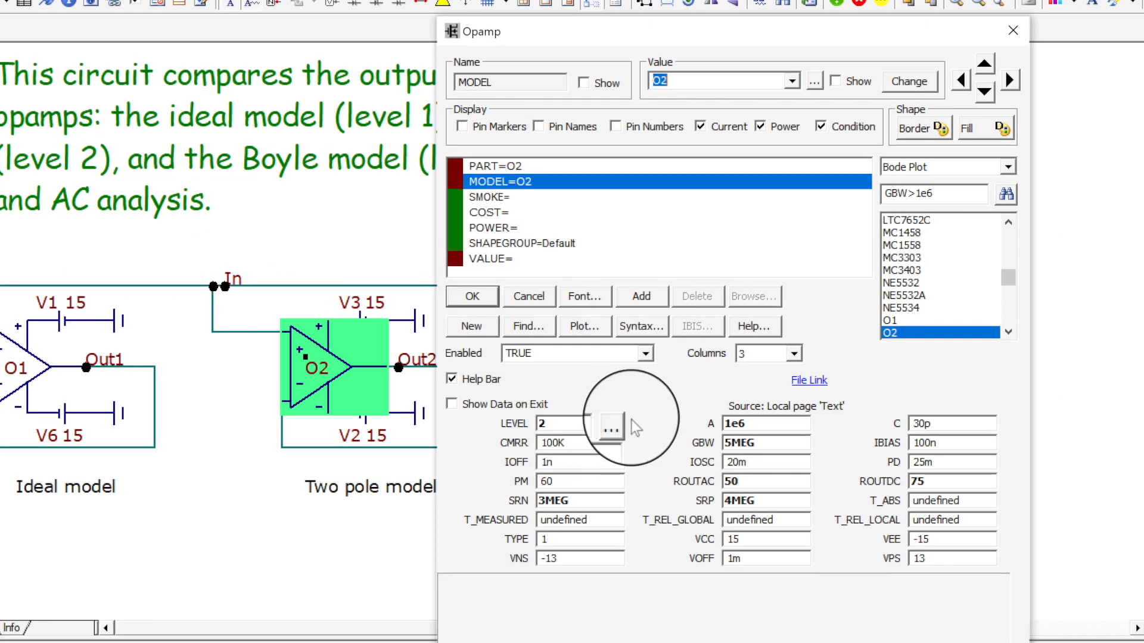
{"action": "left_click", "coordinate": [618, 423]}
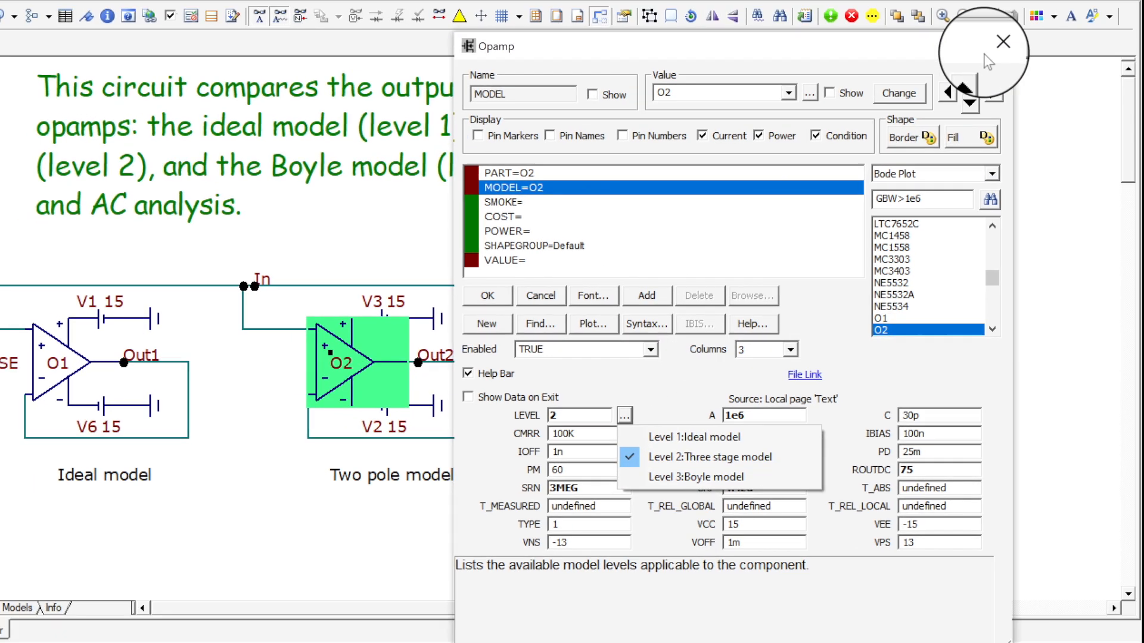
{"action": "left_click", "coordinate": [1001, 45]}
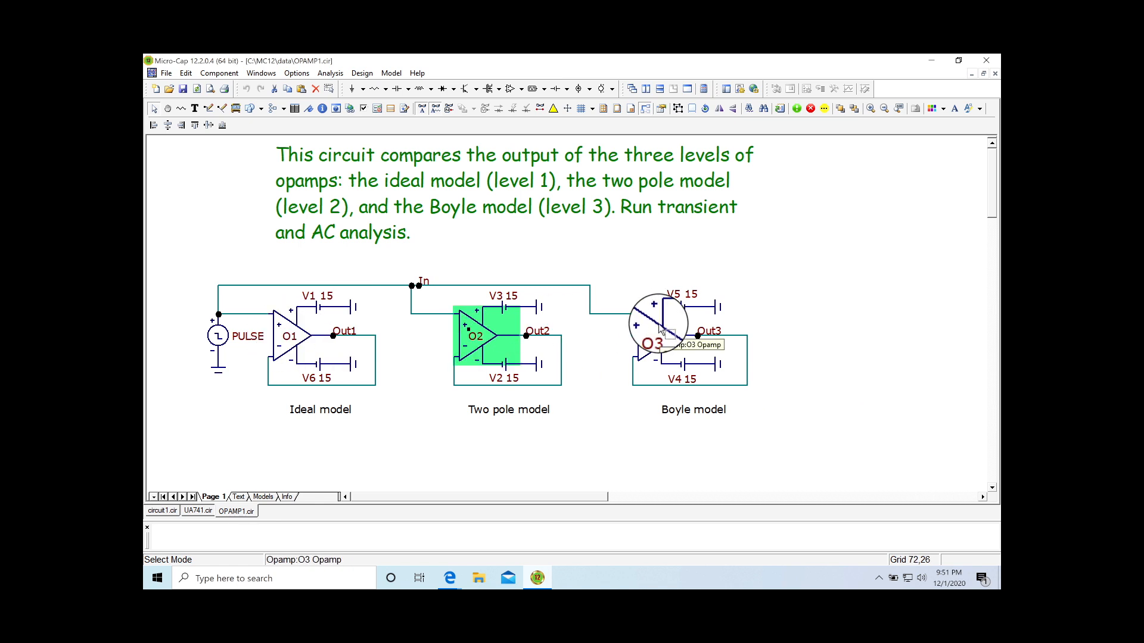
Run a transient analysis of the three-opamp circuit with its preset limits to compare the outputs, and close the plot.
{"action": "left_click", "coordinate": [337, 75]}
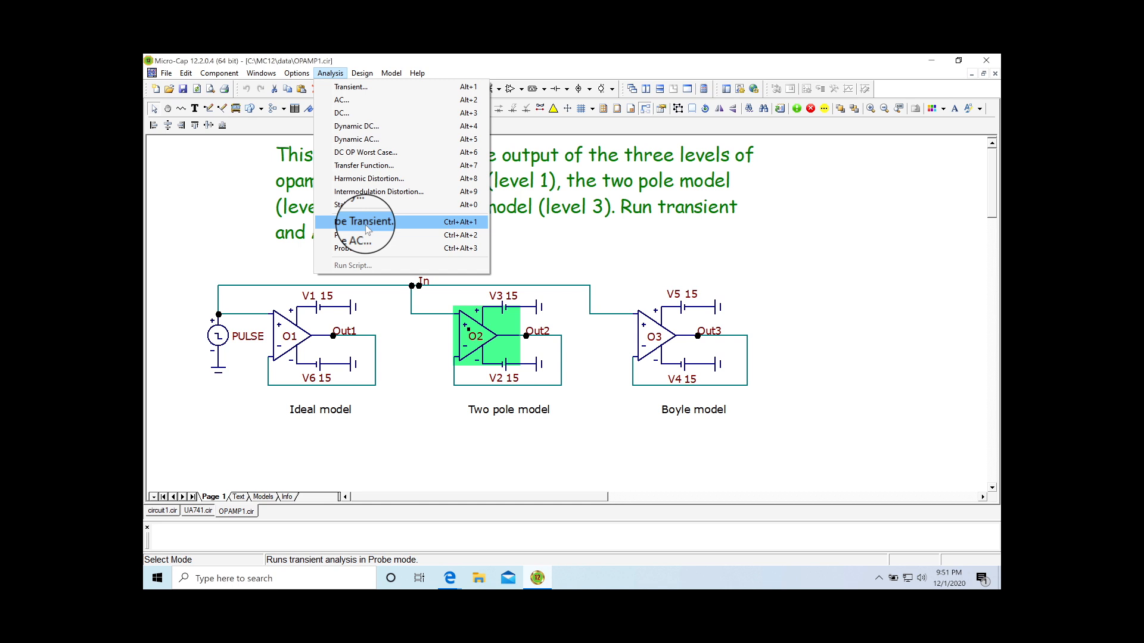
{"action": "left_click", "coordinate": [356, 88]}
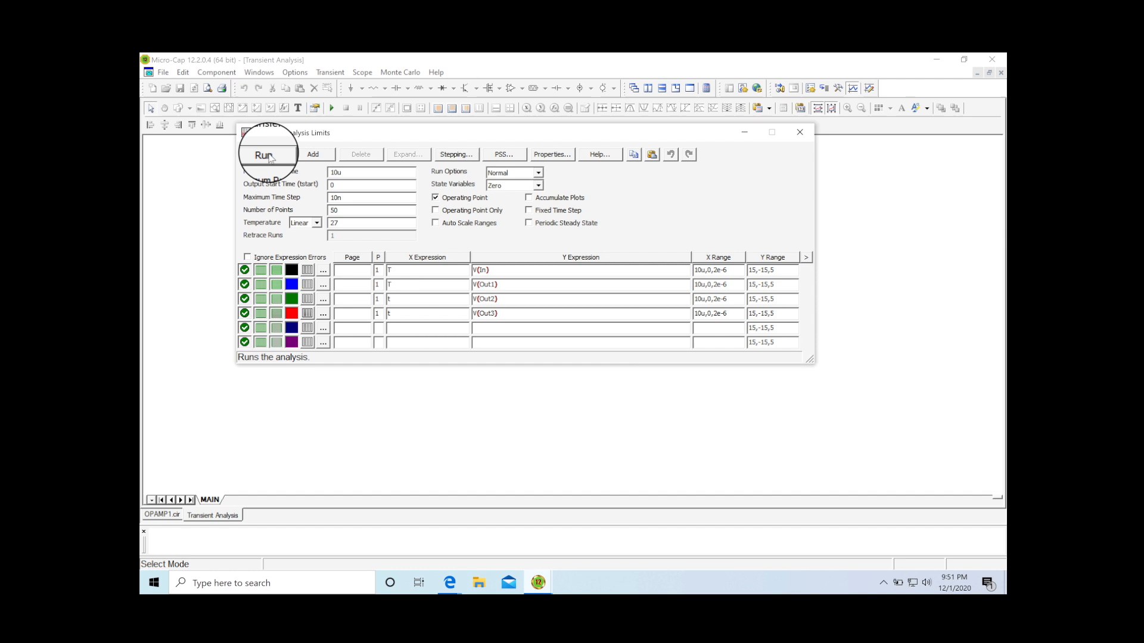
{"action": "left_click", "coordinate": [267, 156]}
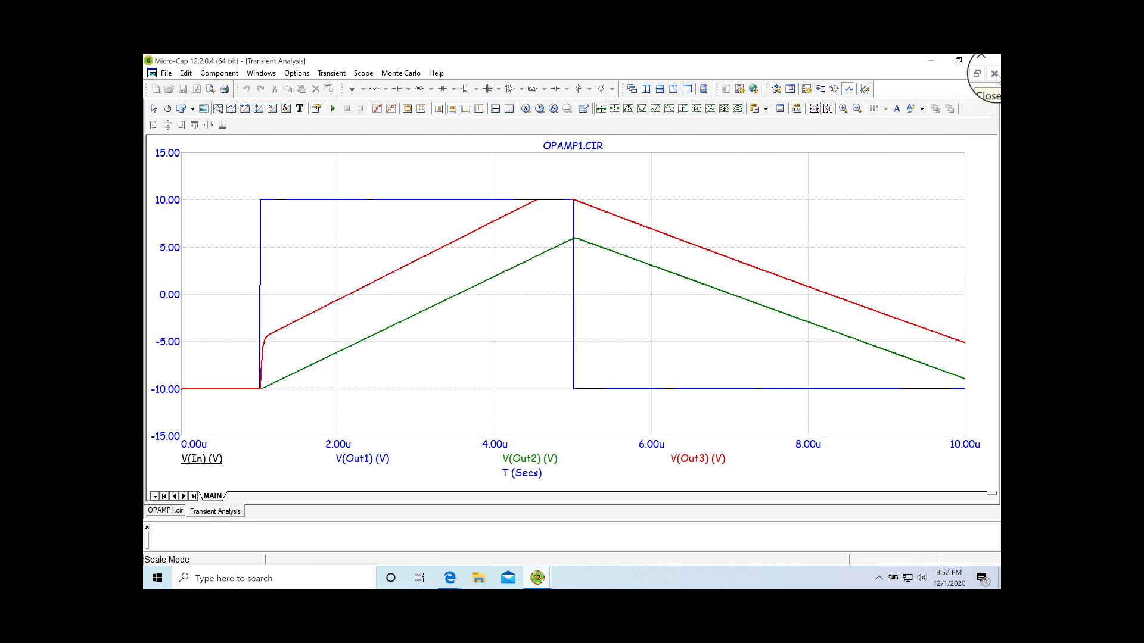
{"action": "left_click", "coordinate": [994, 73]}
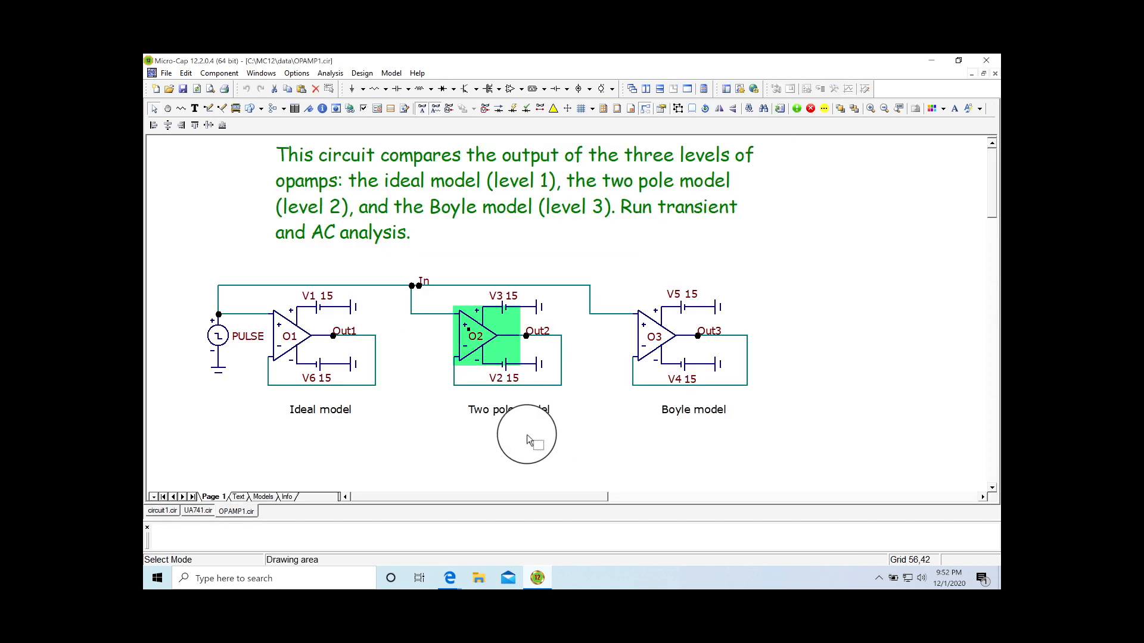
Return to circuit1.cir, check the available model levels of the NE5534 opamp X1, and close its attributes.
{"action": "left_click", "coordinate": [197, 512]}
{"action": "left_click", "coordinate": [162, 511]}
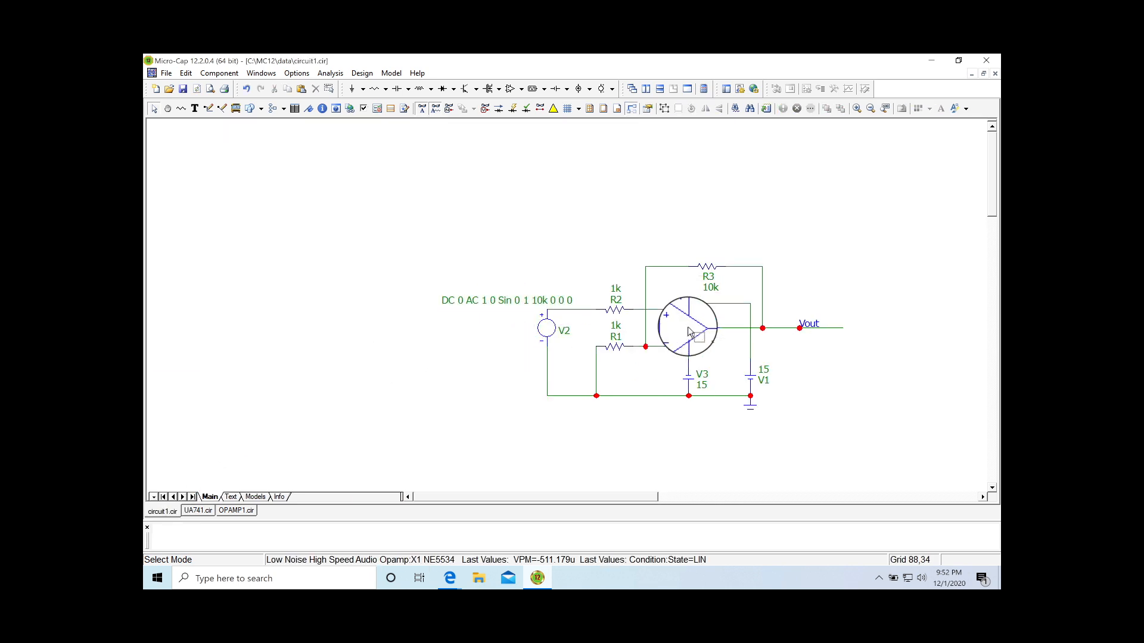
{"action": "double_click", "coordinate": [688, 331]}
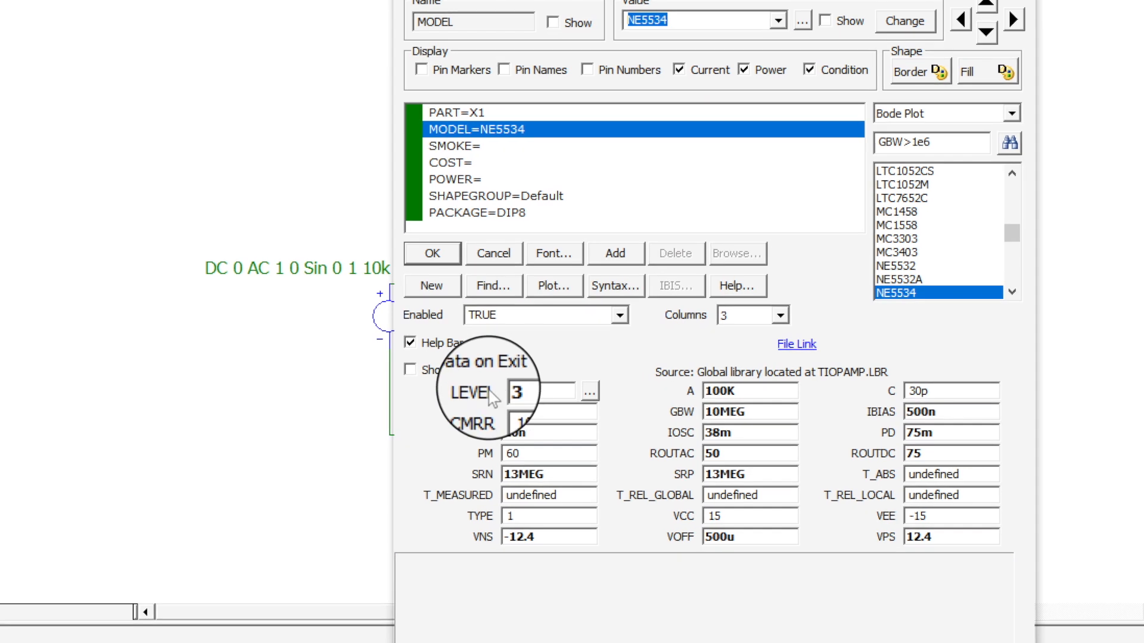
{"action": "left_click", "coordinate": [588, 392]}
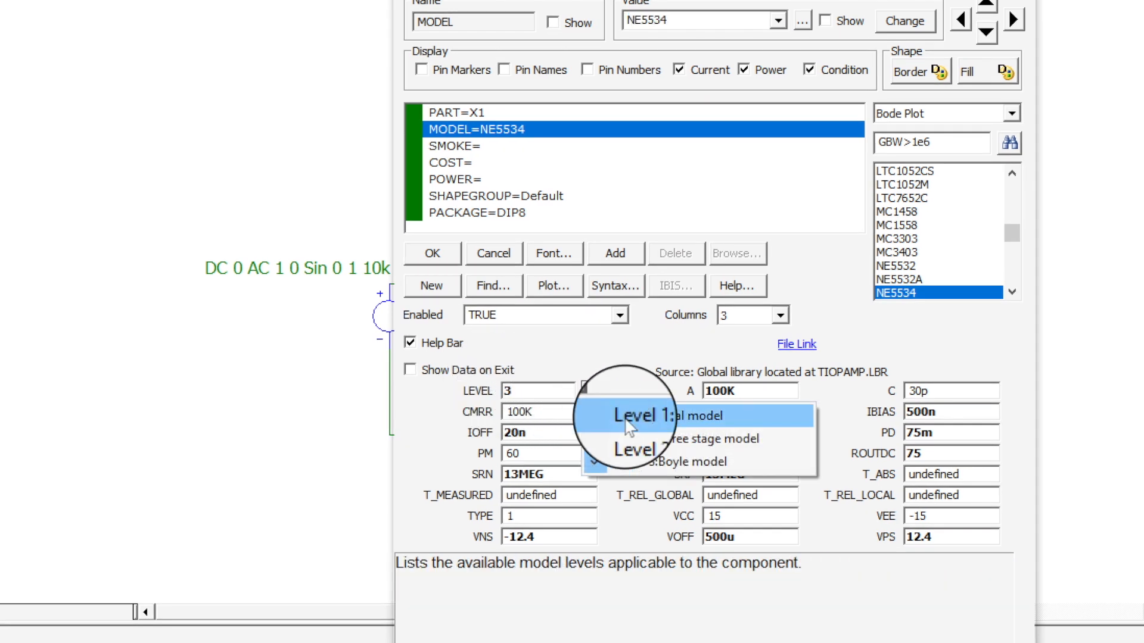
{"action": "left_click", "coordinate": [633, 345]}
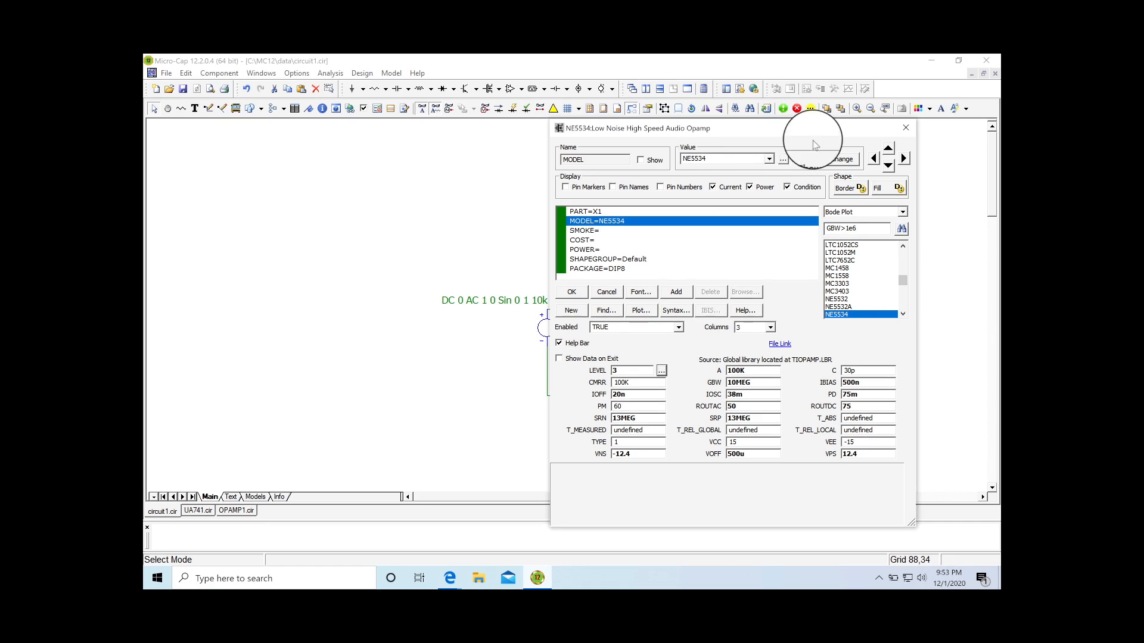
{"action": "left_click", "coordinate": [910, 127]}
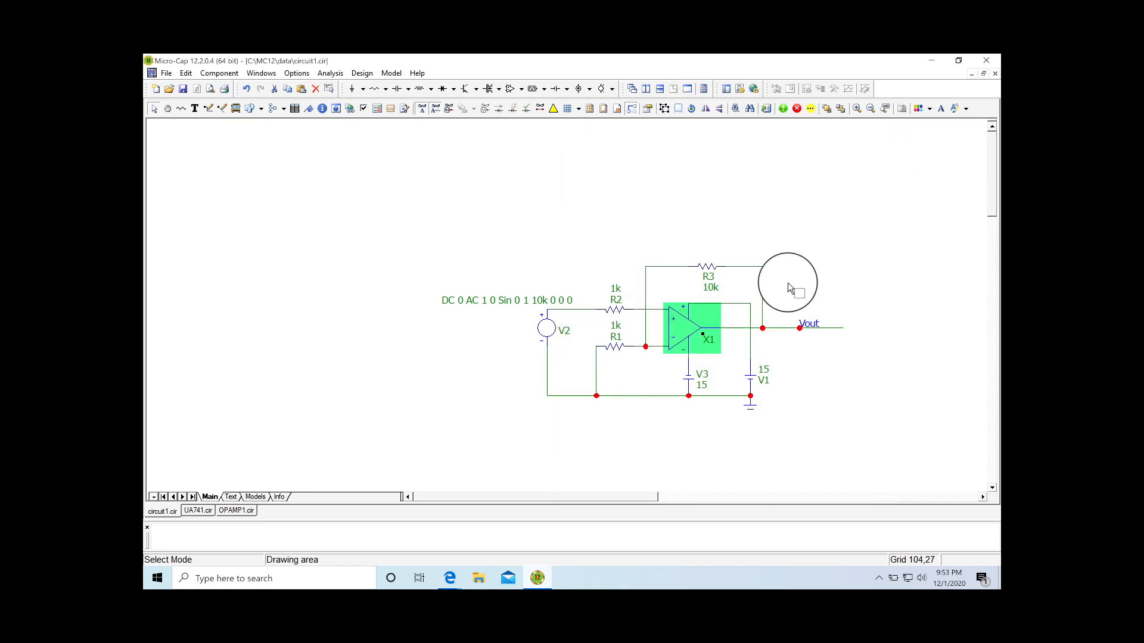